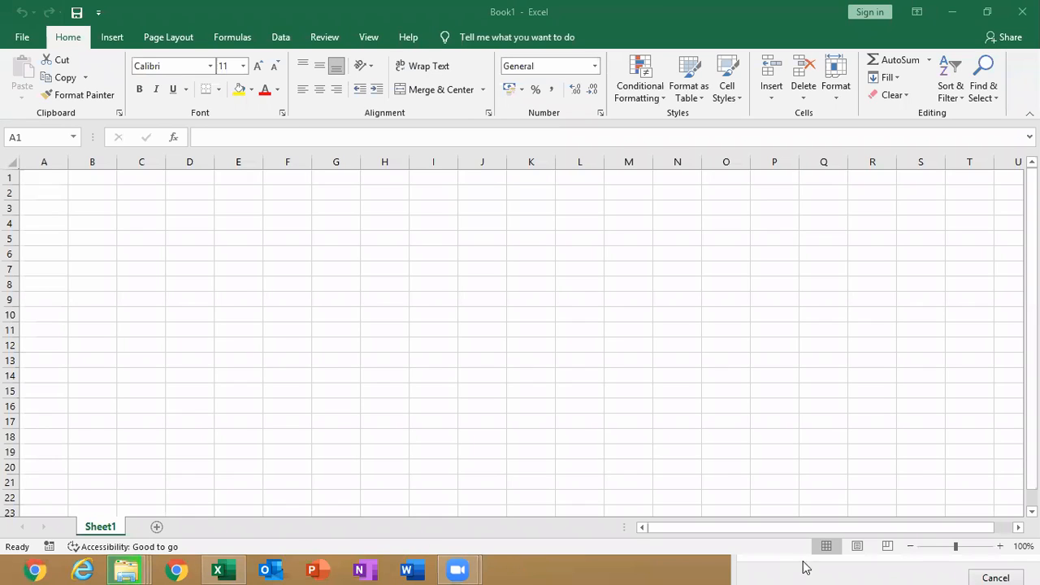
# Move the file transfer progress window out of the way and bring the blank Excel workbook to the front
pyautogui.click(775, 565)
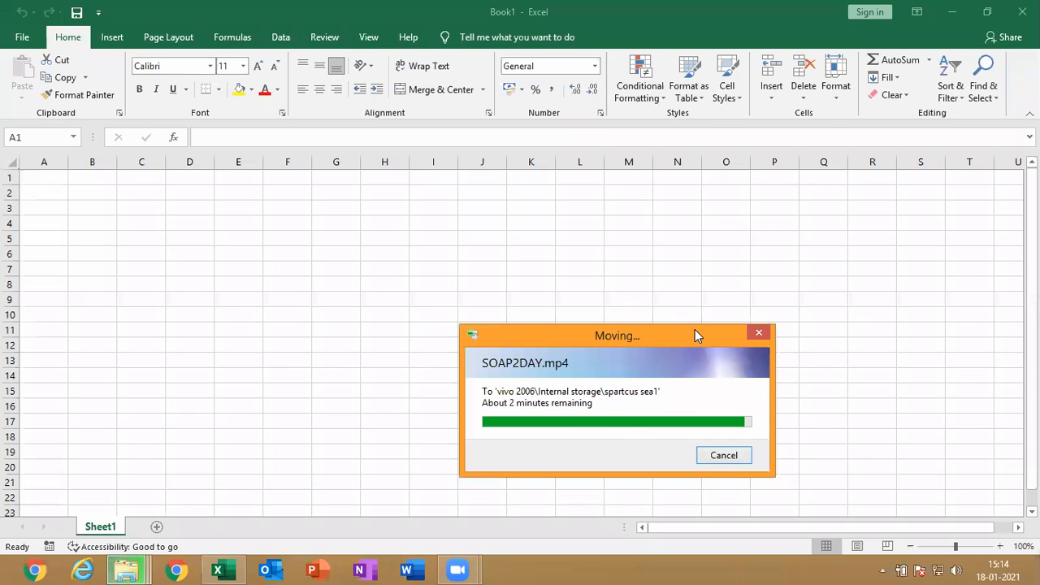
pyautogui.moveTo(701, 338); pyautogui.dragTo(757, 491)
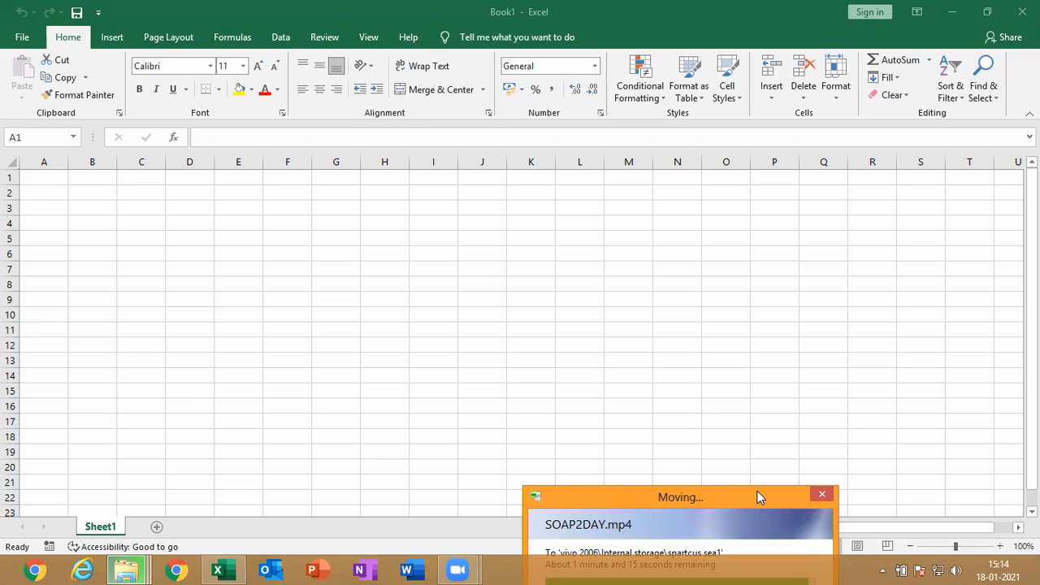
pyautogui.moveTo(757, 491); pyautogui.dragTo(833, 258)
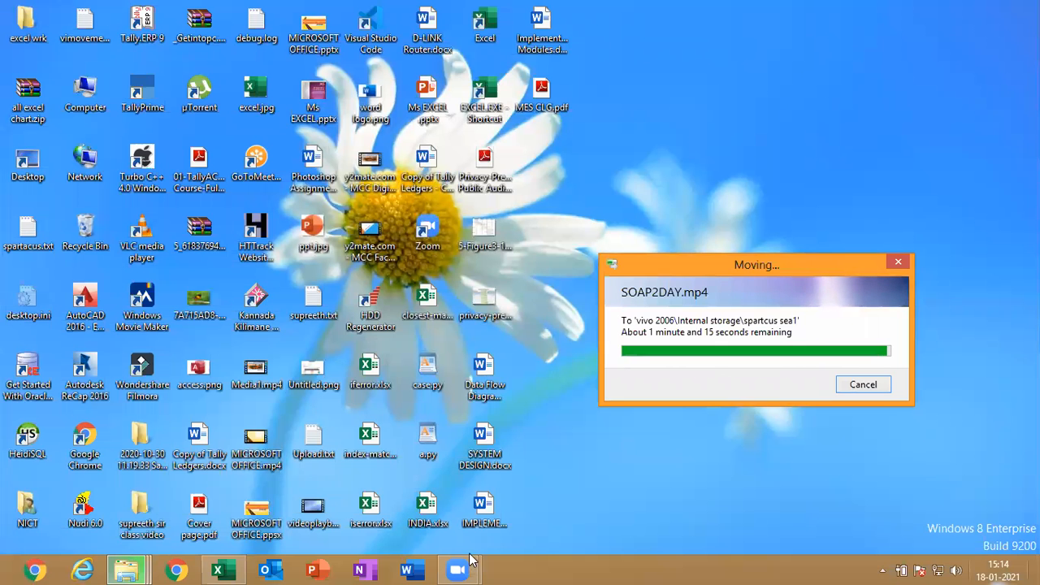
pyautogui.click(215, 570)
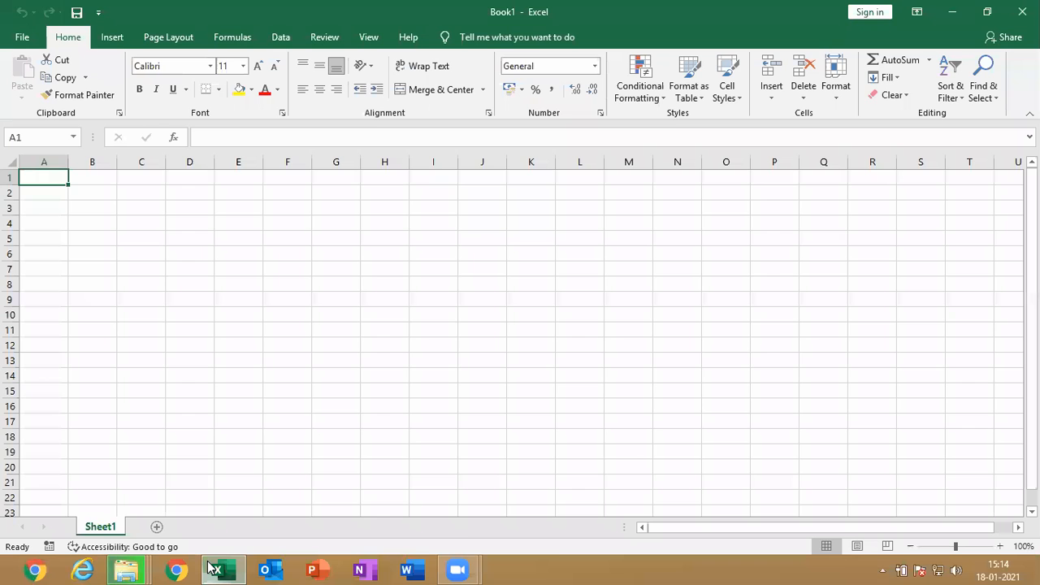
pyautogui.moveTo(121, 568)
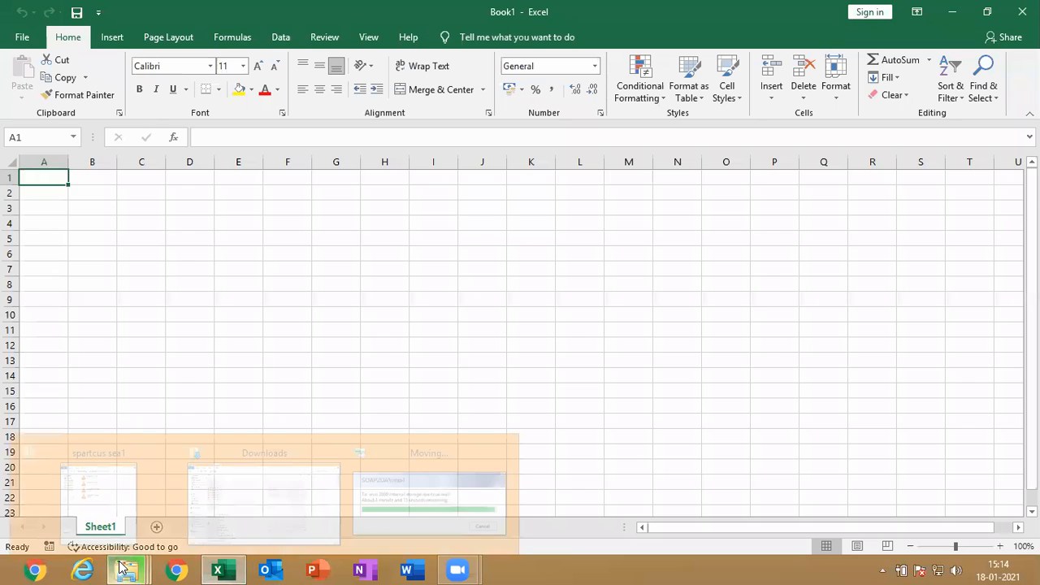
pyautogui.click(455, 480)
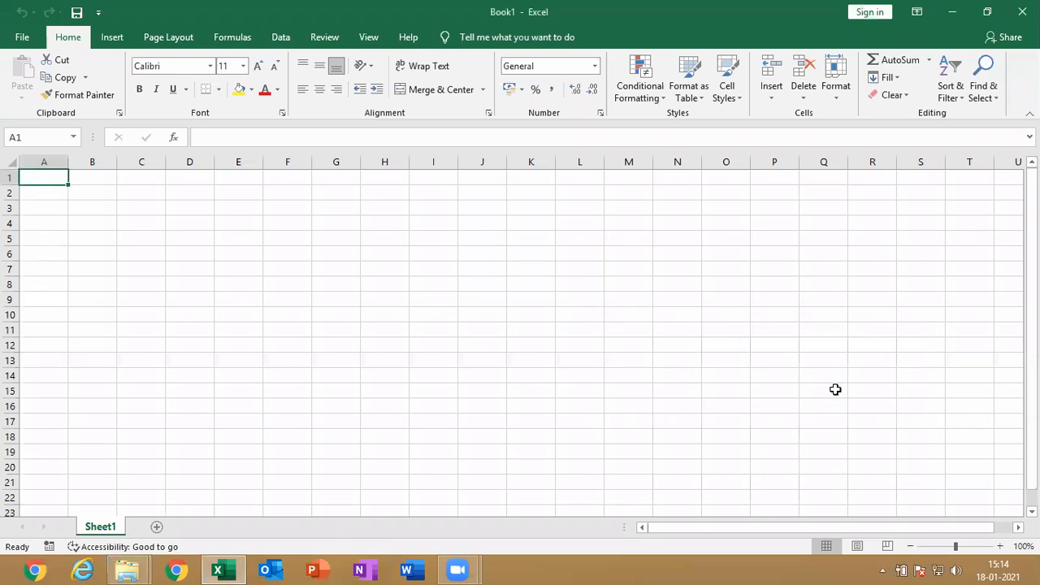
# Bring up the Downloads folder window and close it to return to the blank workbook
pyautogui.click(137, 566)
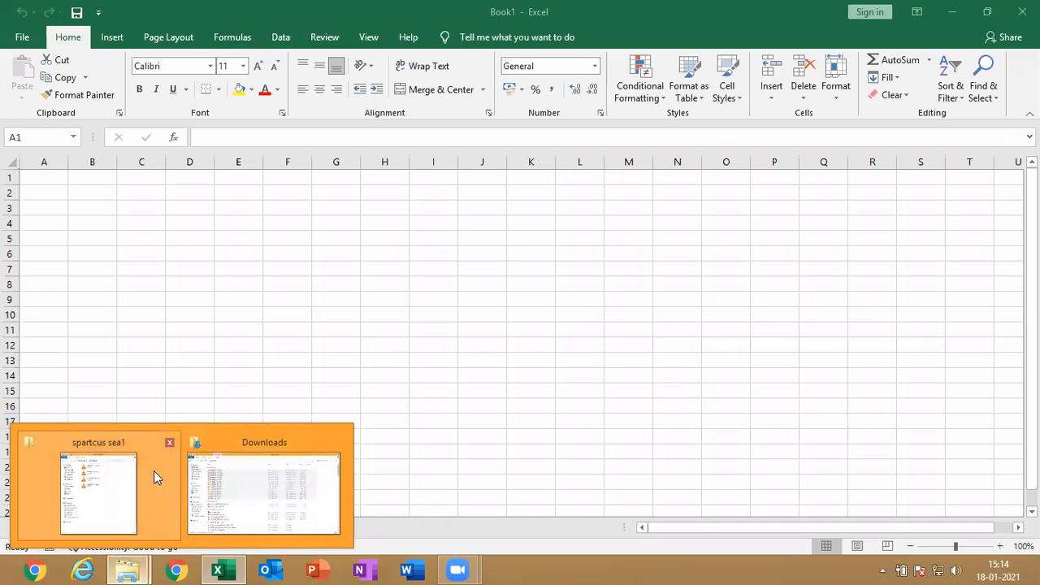
pyautogui.click(264, 438)
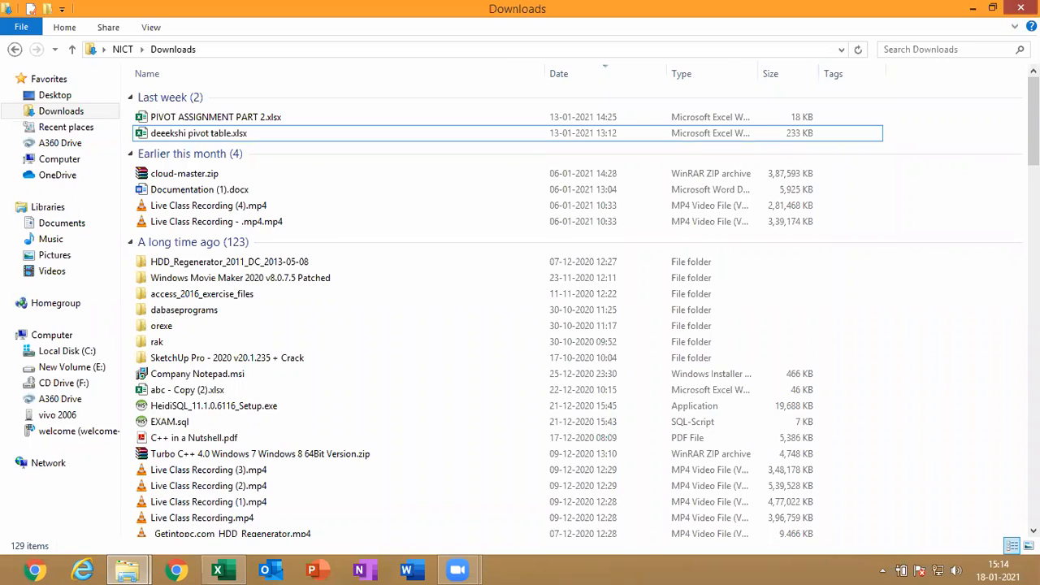
pyautogui.click(1021, 8)
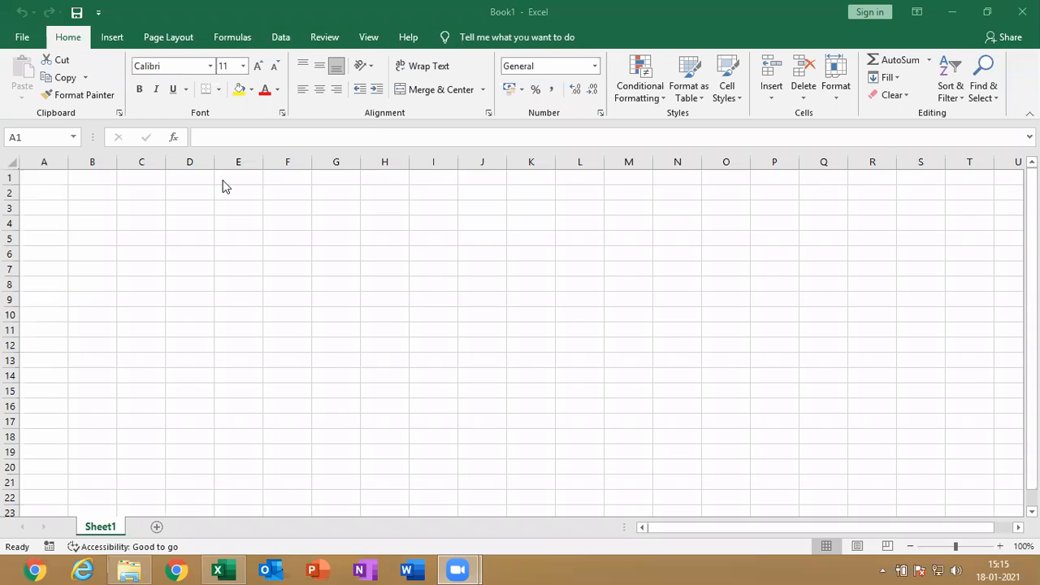
# Draw a cloud shape about 7.1 cm high and 11.4 cm wide on Sheet1, over columns F to L
pyautogui.click(114, 41)
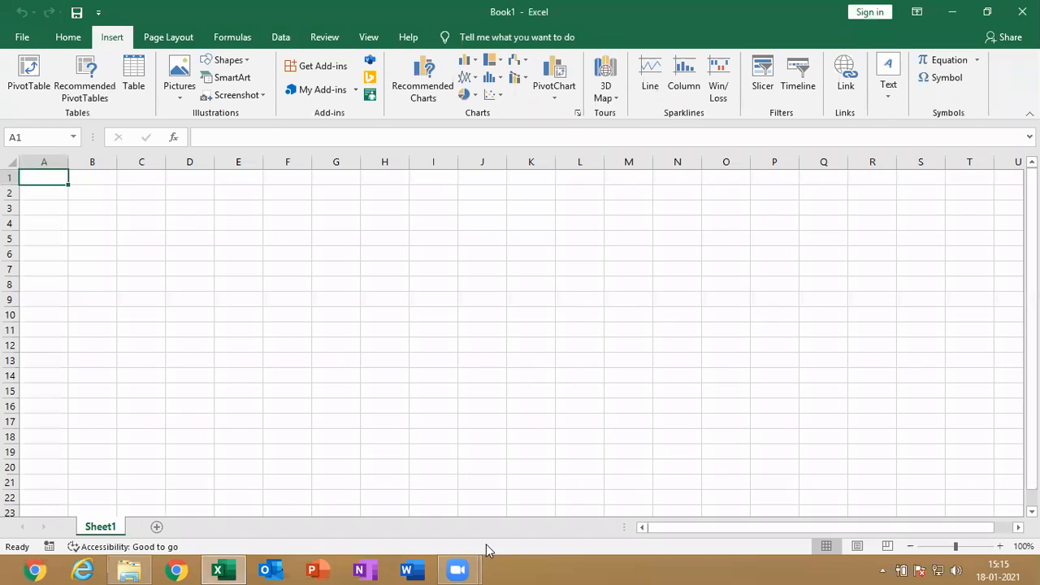
pyautogui.moveTo(475, 562)
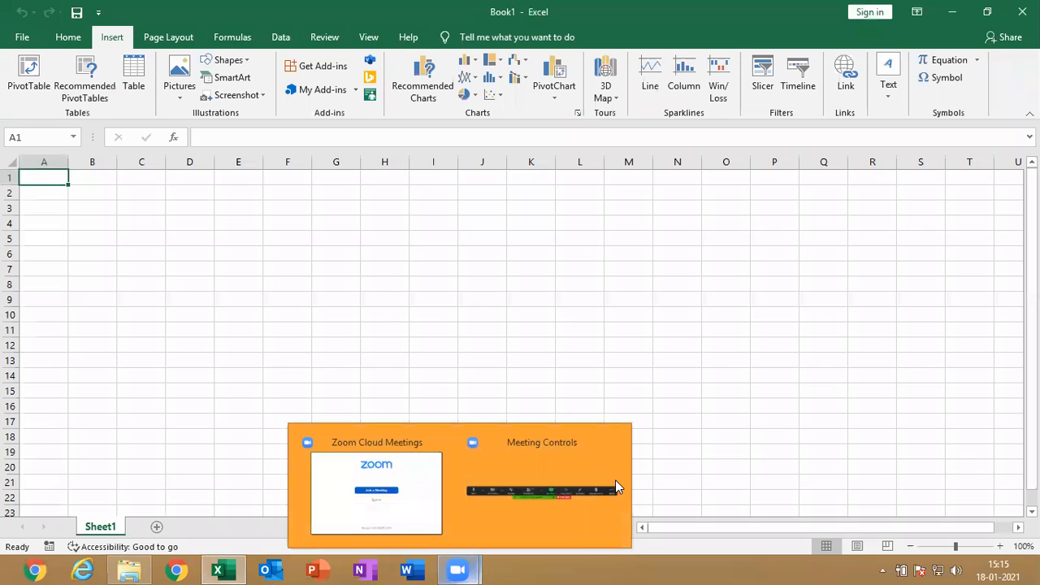
pyautogui.click(615, 480)
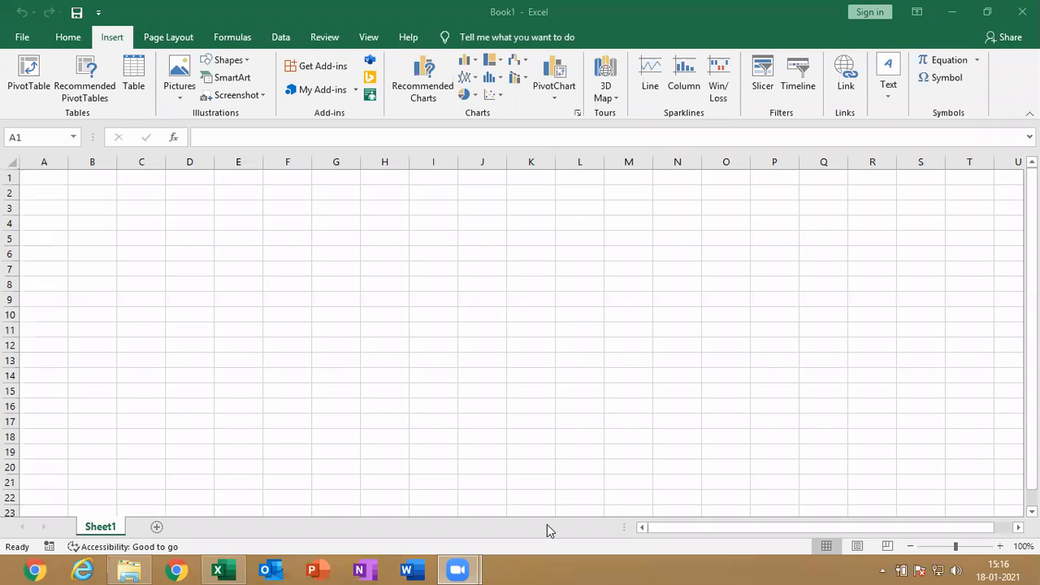
pyautogui.click(240, 59)
pyautogui.click(240, 59)
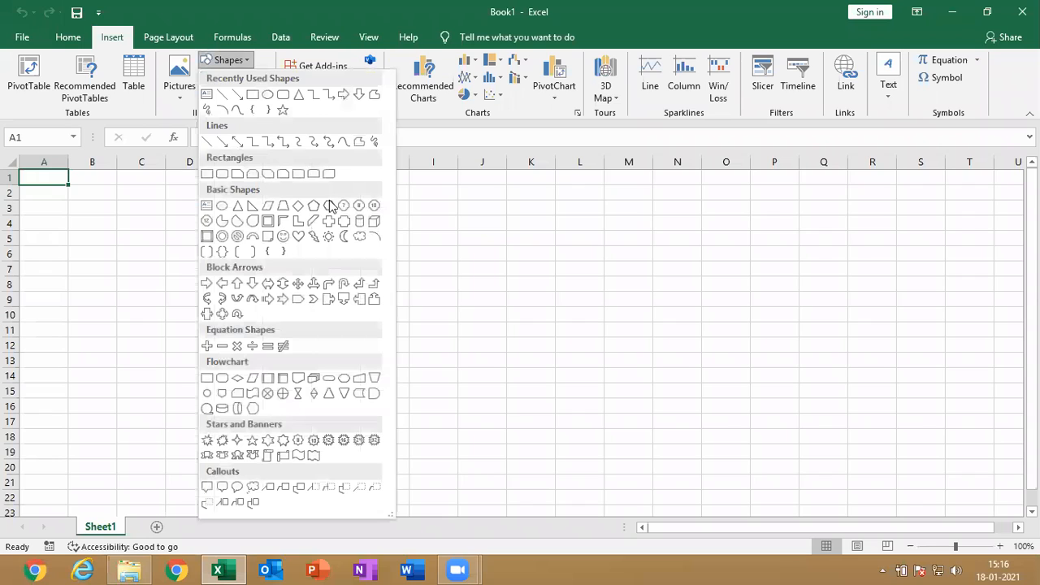
pyautogui.click(233, 62)
pyautogui.click(233, 61)
pyautogui.click(361, 238)
pyautogui.moveTo(271, 192)
pyautogui.mouseDown()
pyautogui.moveTo(593, 406)
pyautogui.moveTo(599, 397)
pyautogui.mouseUp()
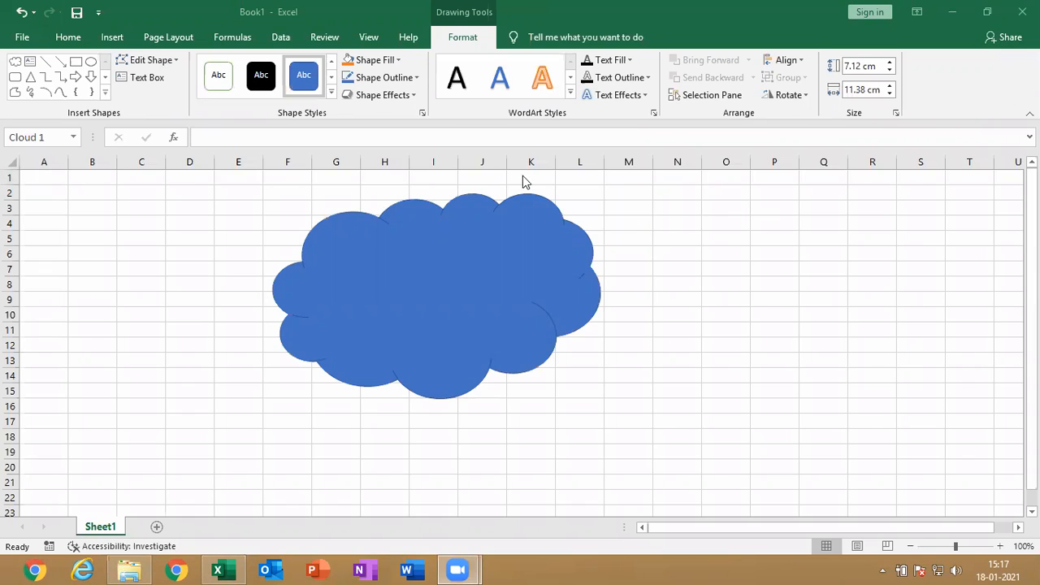
# Reposition the cloud on the sheet so it spans about columns E to L and rows 3 to 16
pyautogui.click(514, 219)
pyautogui.moveTo(515, 220); pyautogui.dragTo(518, 263)
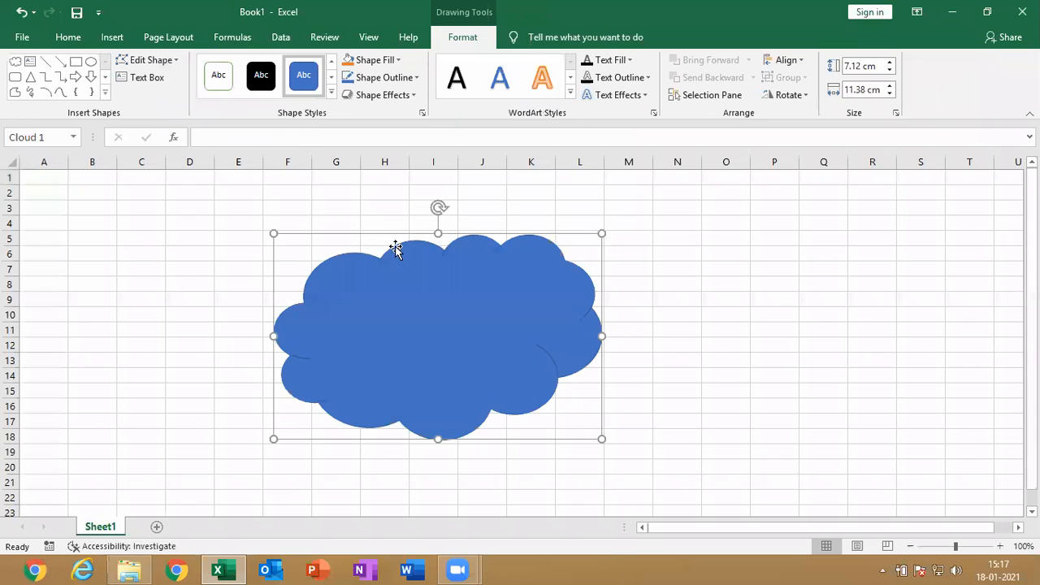
pyautogui.moveTo(451, 312); pyautogui.dragTo(422, 288)
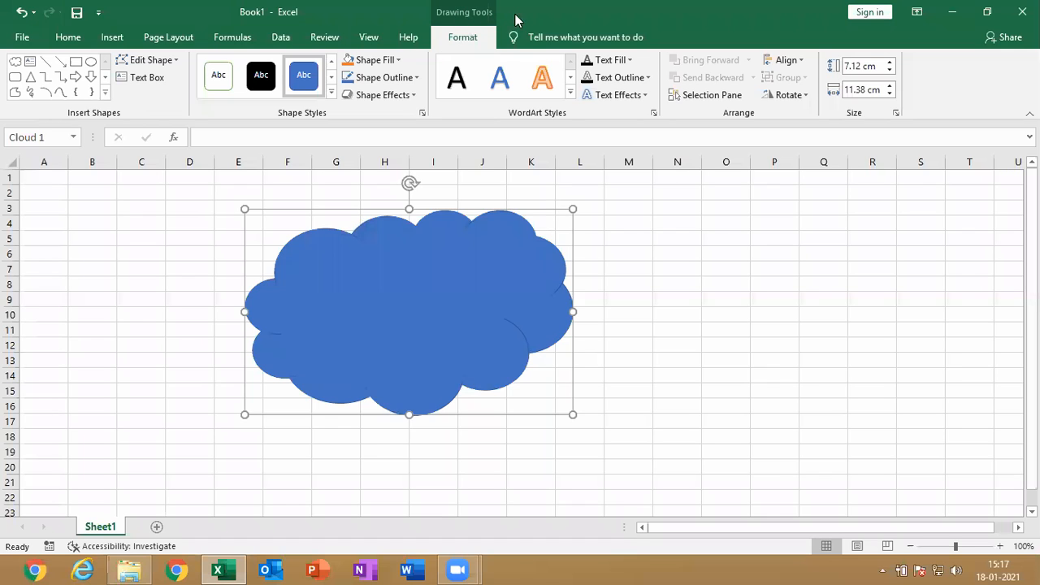
pyautogui.click(106, 92)
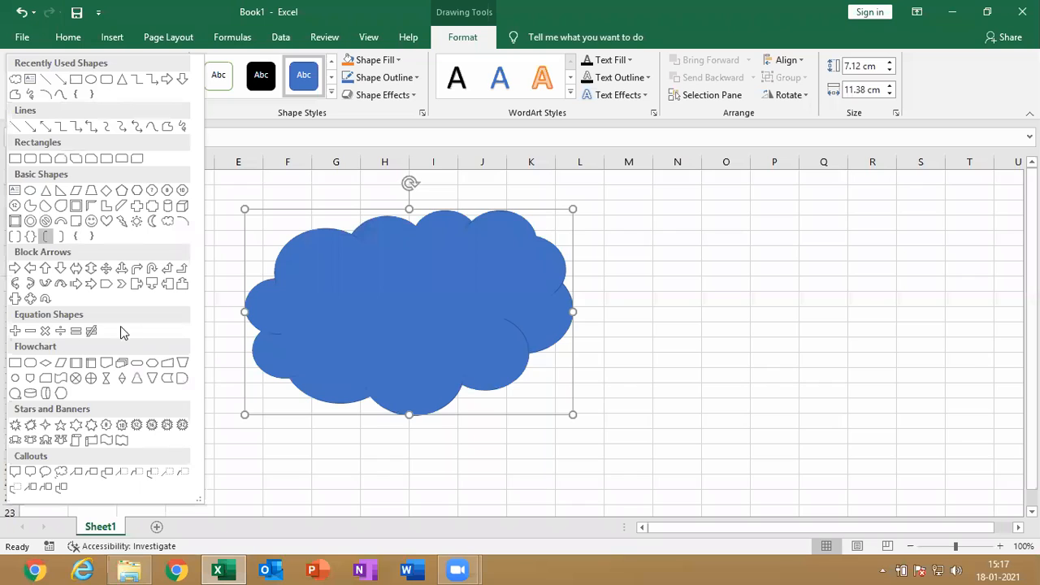
pyautogui.click(348, 318)
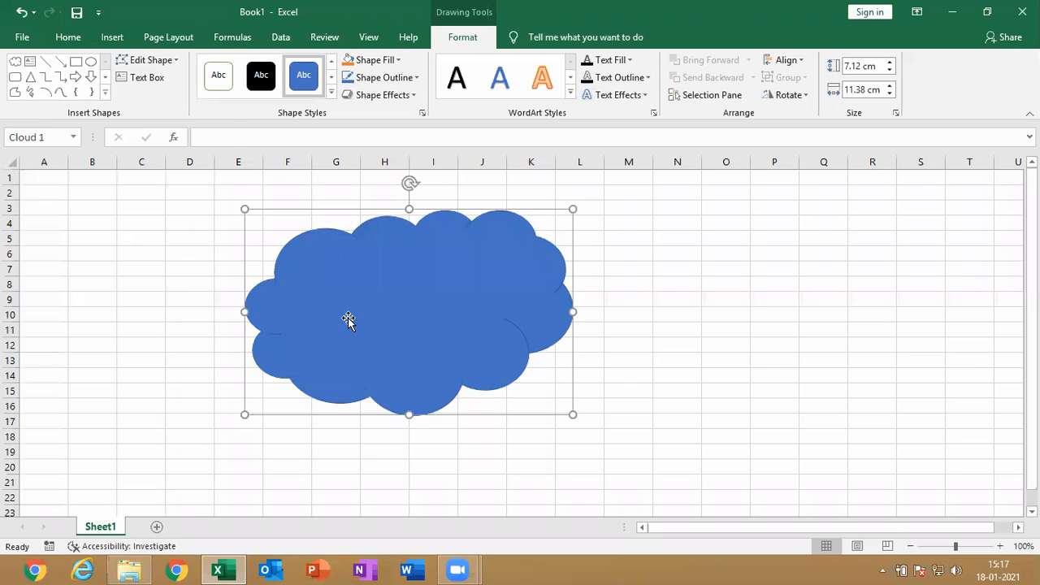
pyautogui.click(177, 62)
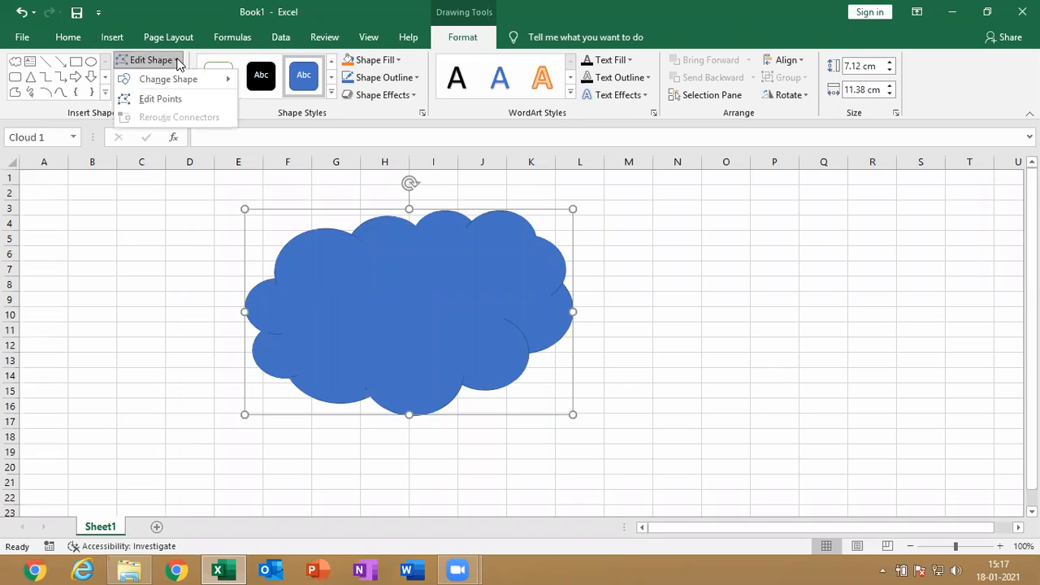
pyautogui.moveTo(190, 78)
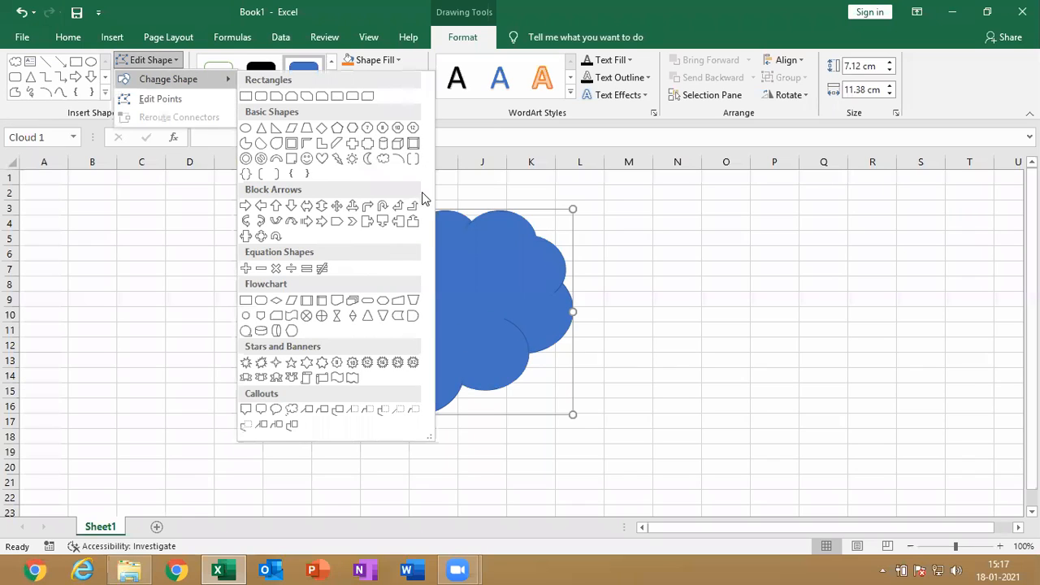
pyautogui.click(478, 311)
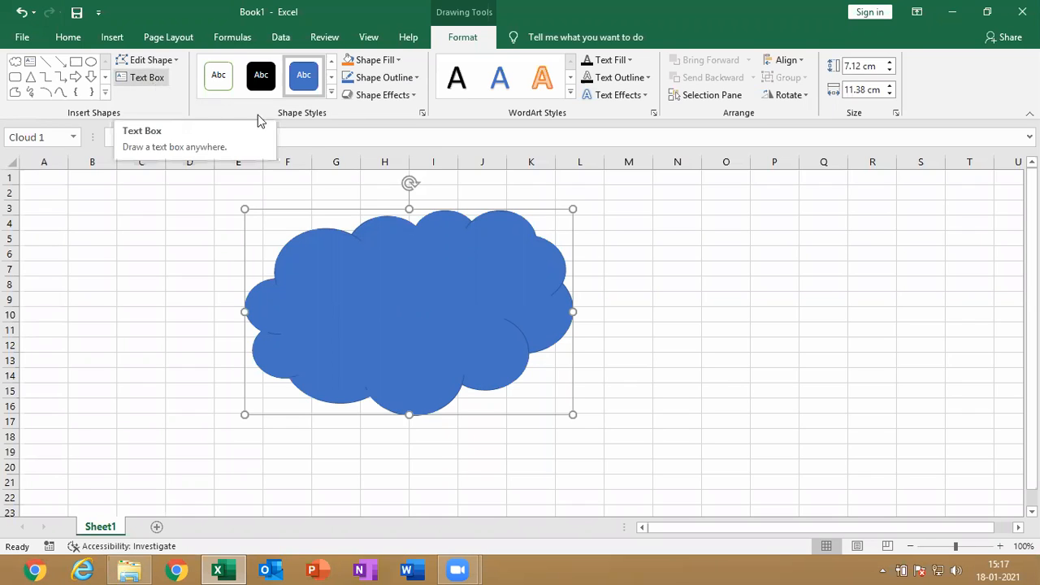
# Apply the solid light blue theme style with a matching darker outline to the cloud and shift it slightly left and down
pyautogui.click(331, 95)
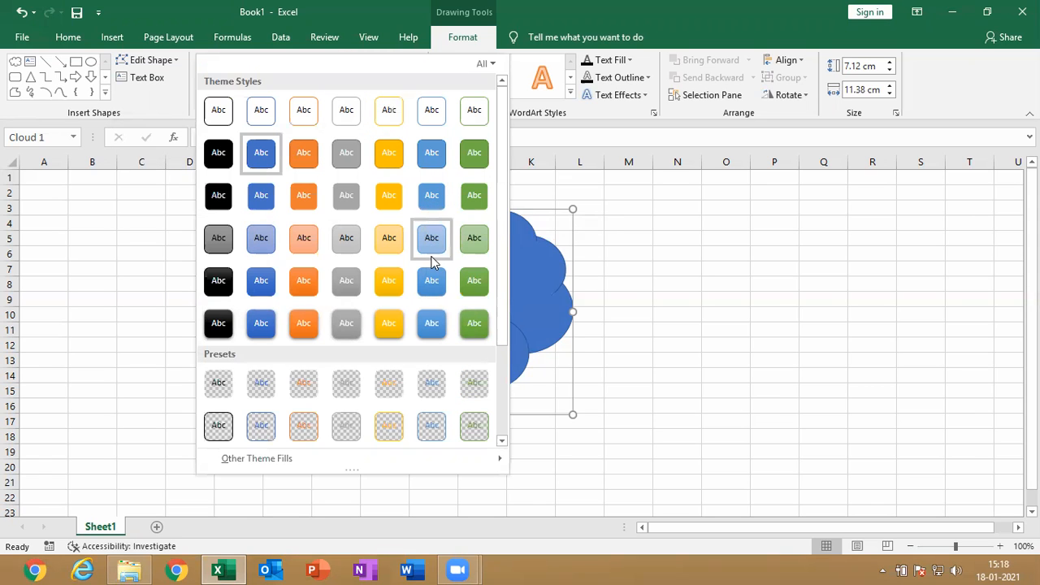
pyautogui.click(433, 168)
pyautogui.moveTo(418, 333); pyautogui.dragTo(393, 345)
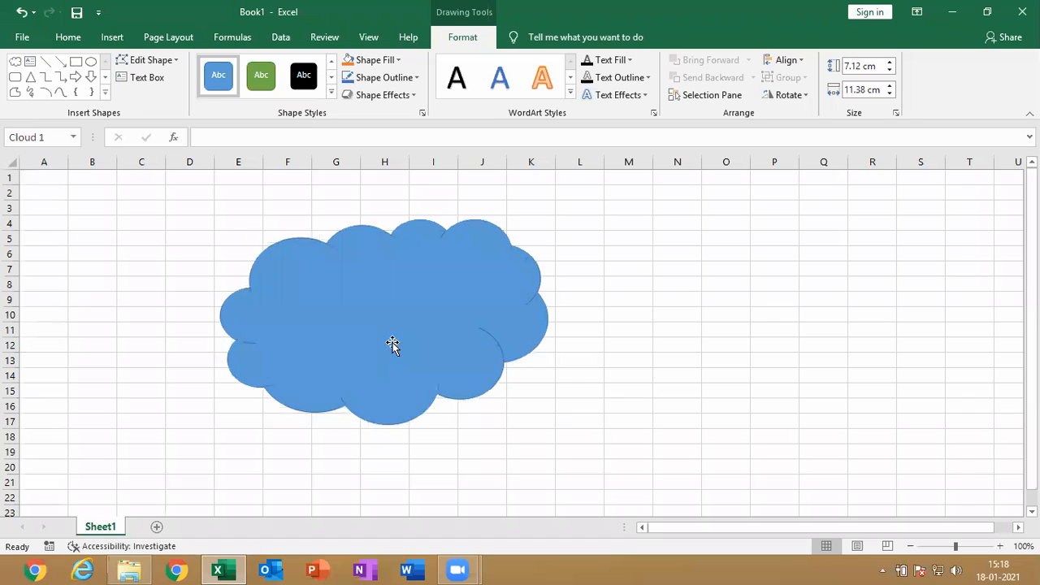
# Move the cloud across to about columns L to R and fill it with the darker blue theme color
pyautogui.click(381, 60)
pyautogui.click(515, 323)
pyautogui.moveTo(515, 322); pyautogui.dragTo(845, 318)
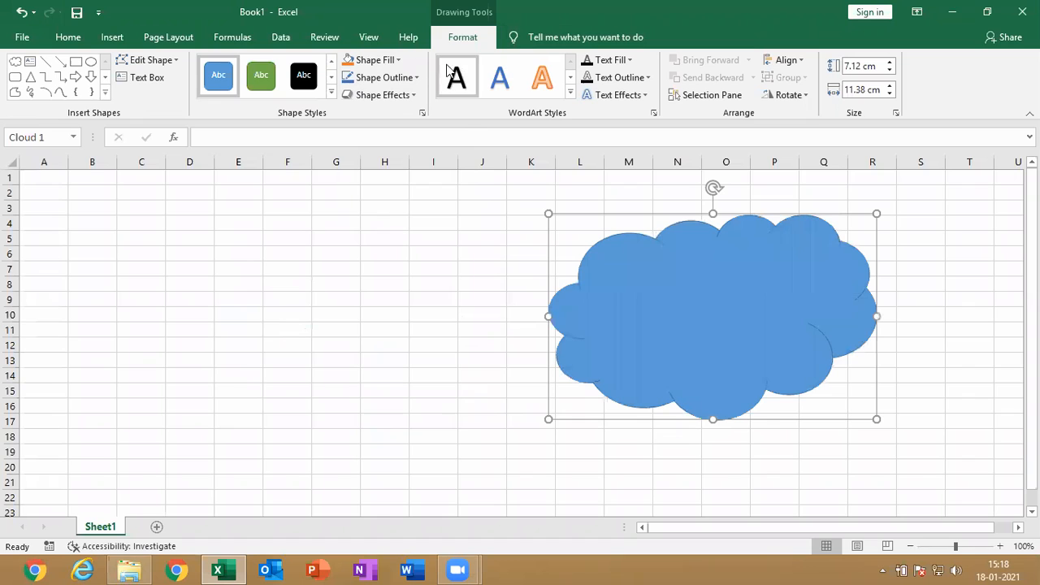
pyautogui.click(402, 59)
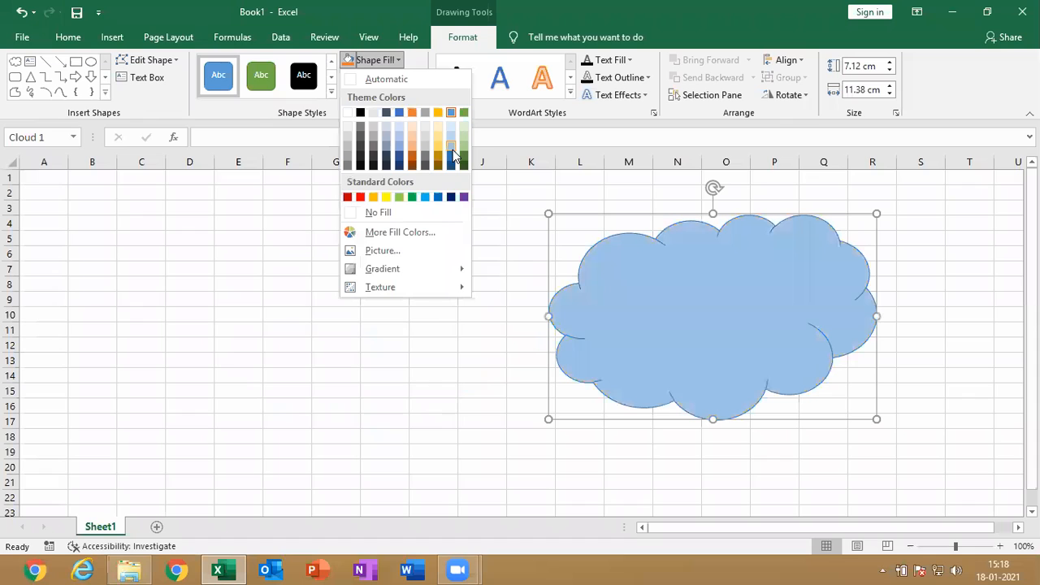
pyautogui.click(384, 60)
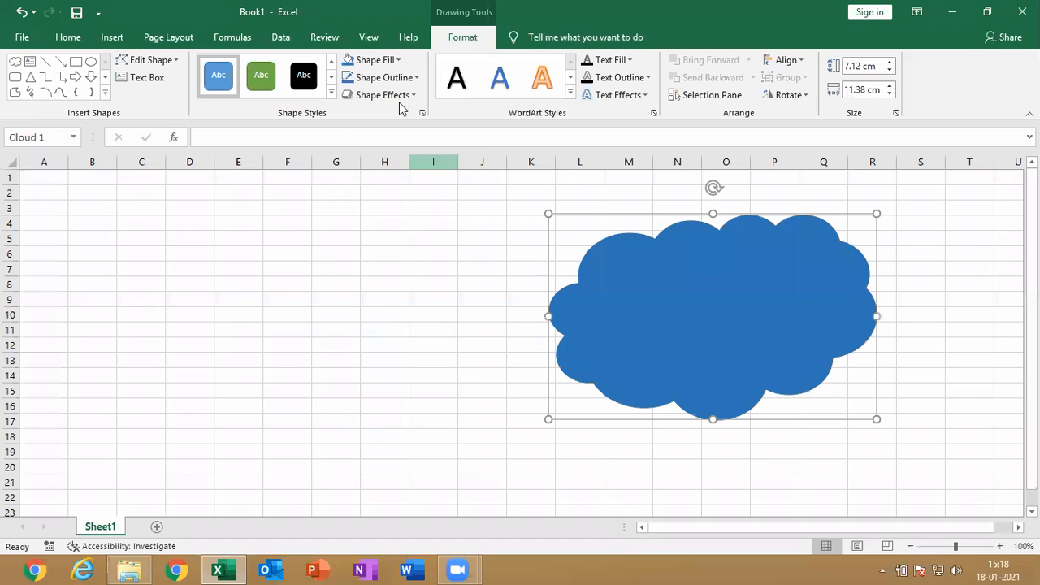
# Fill the cloud with the picture TIGER.jpg from the Pictures library and shift it left to about columns K to P
pyautogui.click(388, 59)
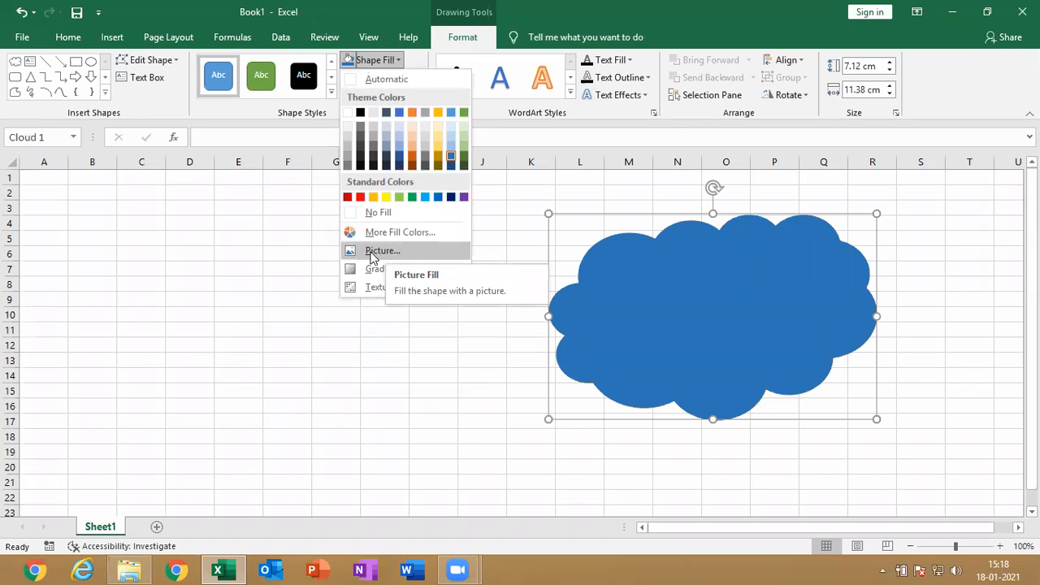
pyautogui.click(380, 253)
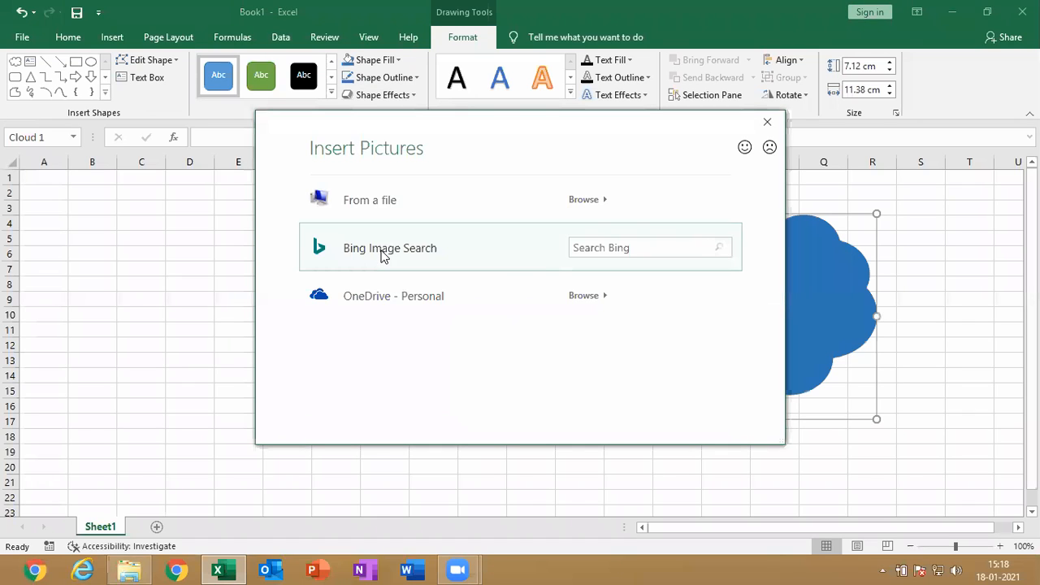
pyautogui.click(594, 247)
pyautogui.press('Escape')
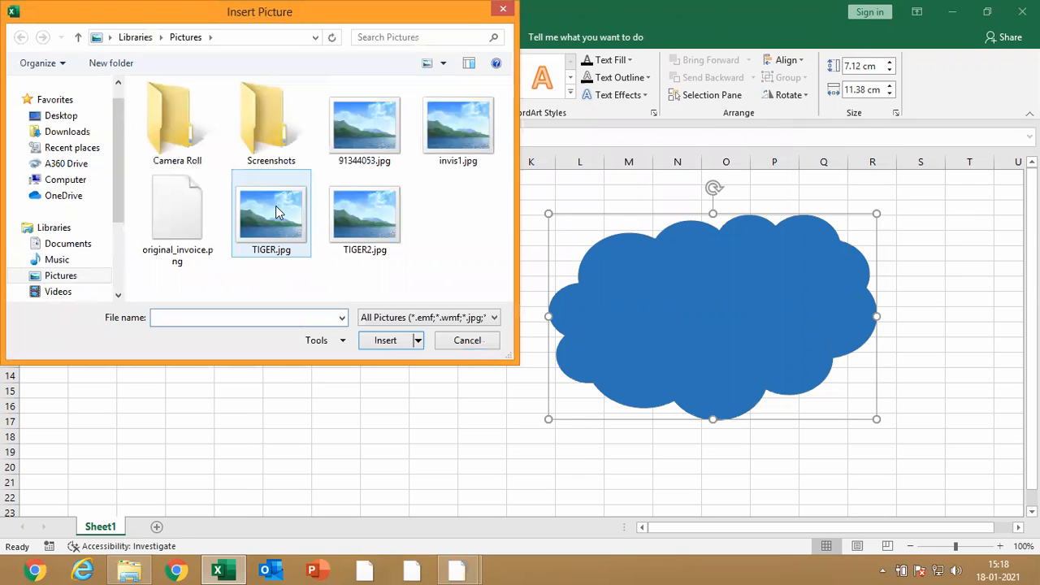
pyautogui.click(276, 212)
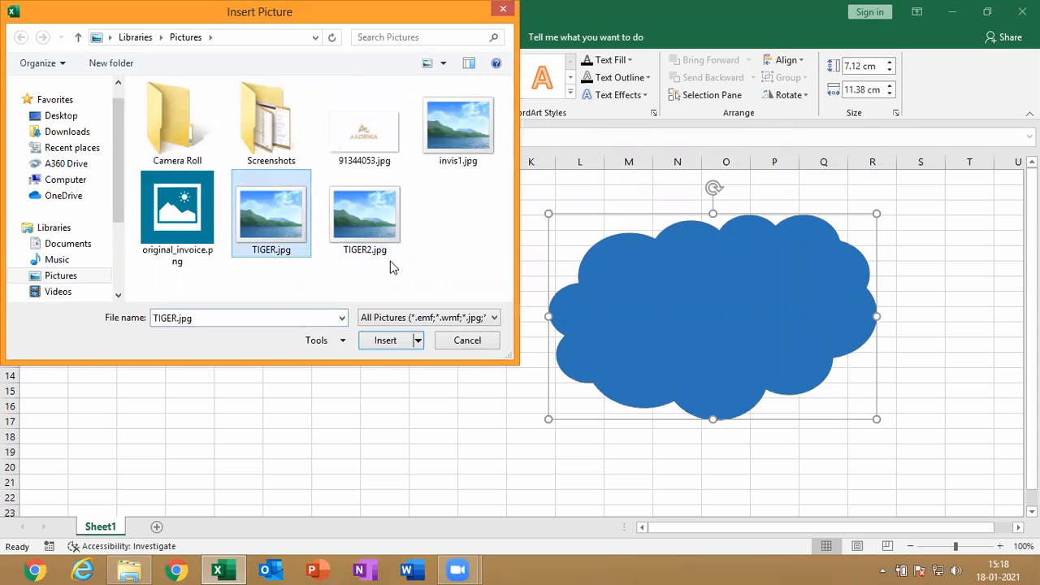
pyautogui.click(387, 342)
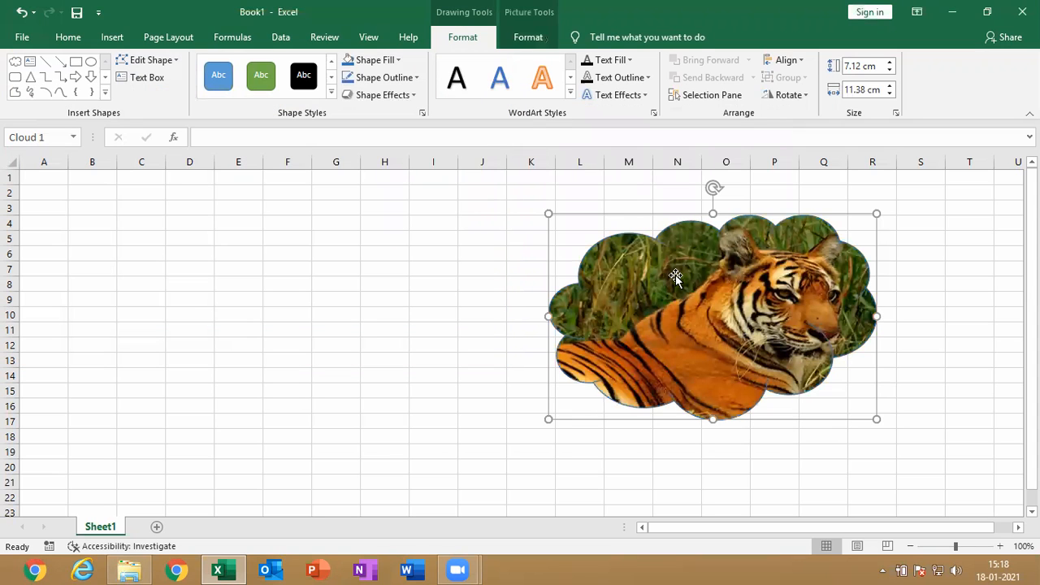
pyautogui.moveTo(675, 280); pyautogui.dragTo(612, 277)
# Switch the cloud from the picture fill to a gradient fill and move a middle gradient stop closer to the first stop
pyautogui.click(400, 60)
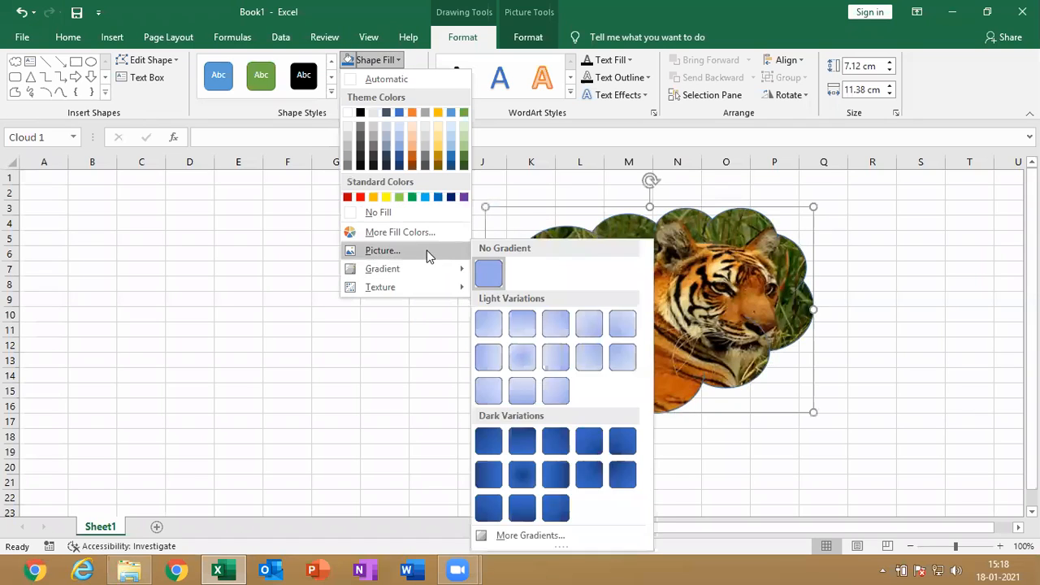
pyautogui.moveTo(431, 260)
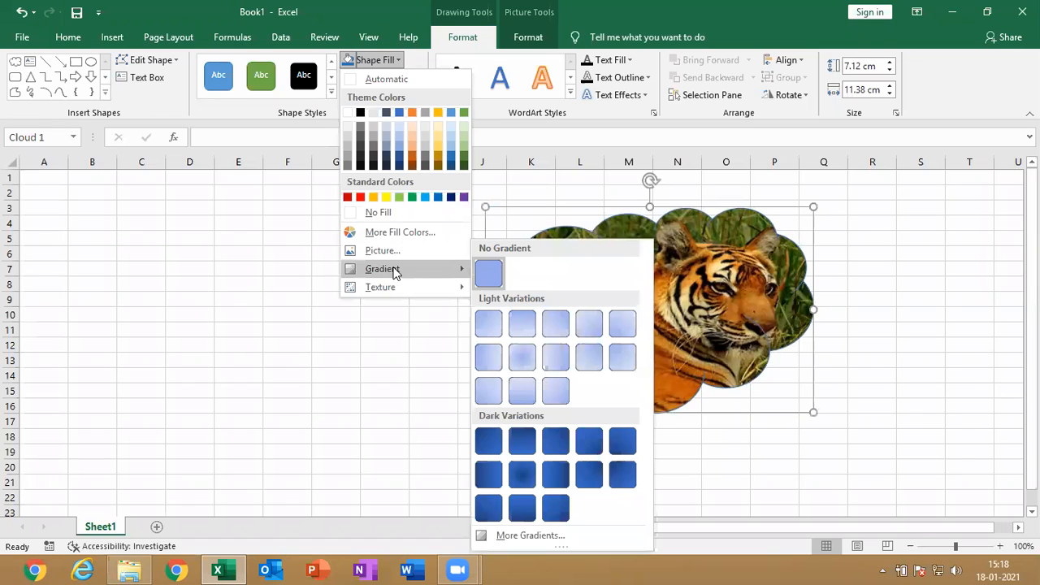
pyautogui.click(547, 536)
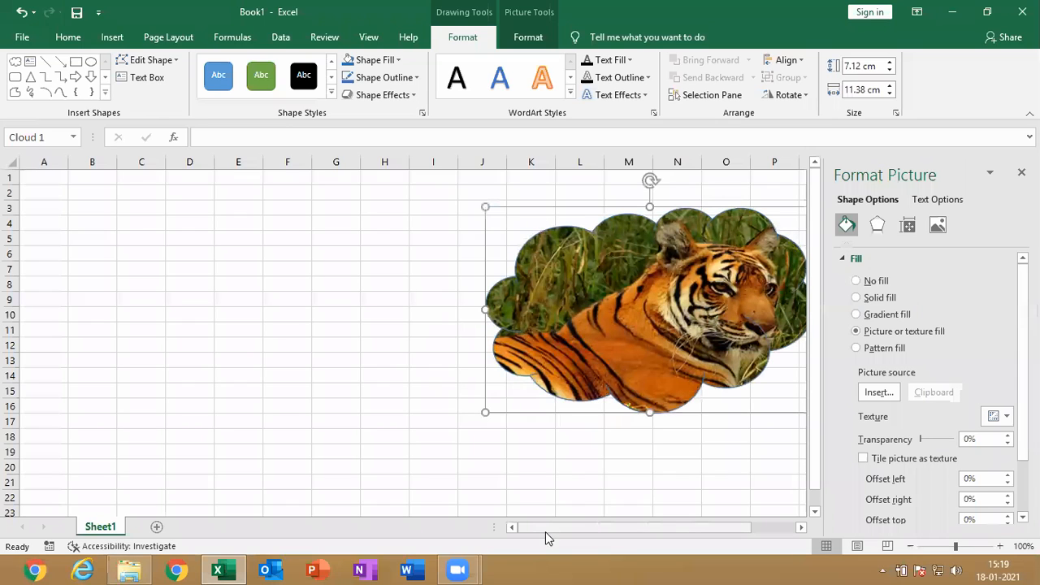
pyautogui.click(890, 315)
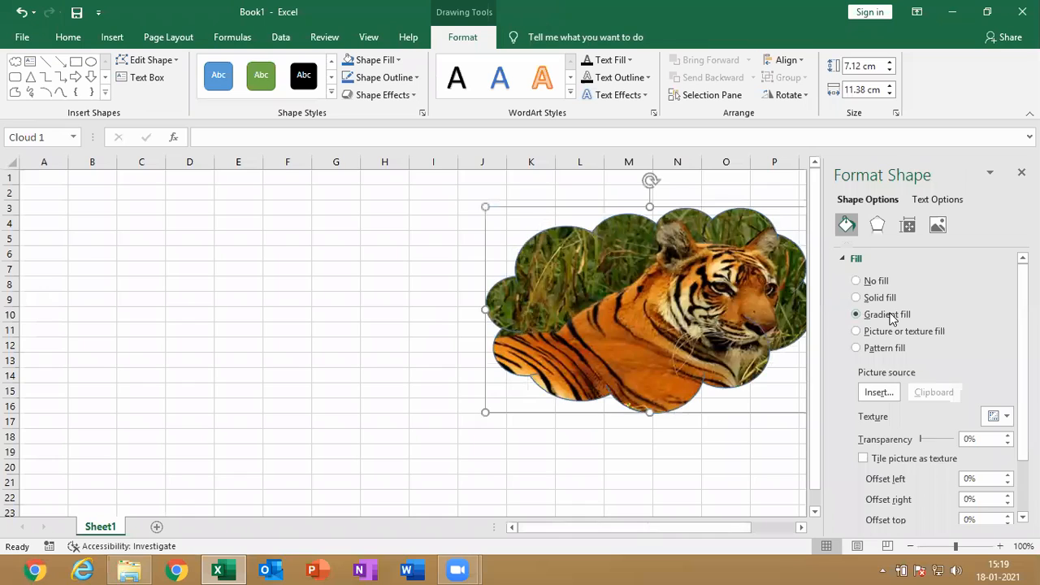
pyautogui.moveTo(936, 489)
pyautogui.mouseDown()
pyautogui.moveTo(895, 491)
pyautogui.moveTo(902, 497)
pyautogui.mouseUp()
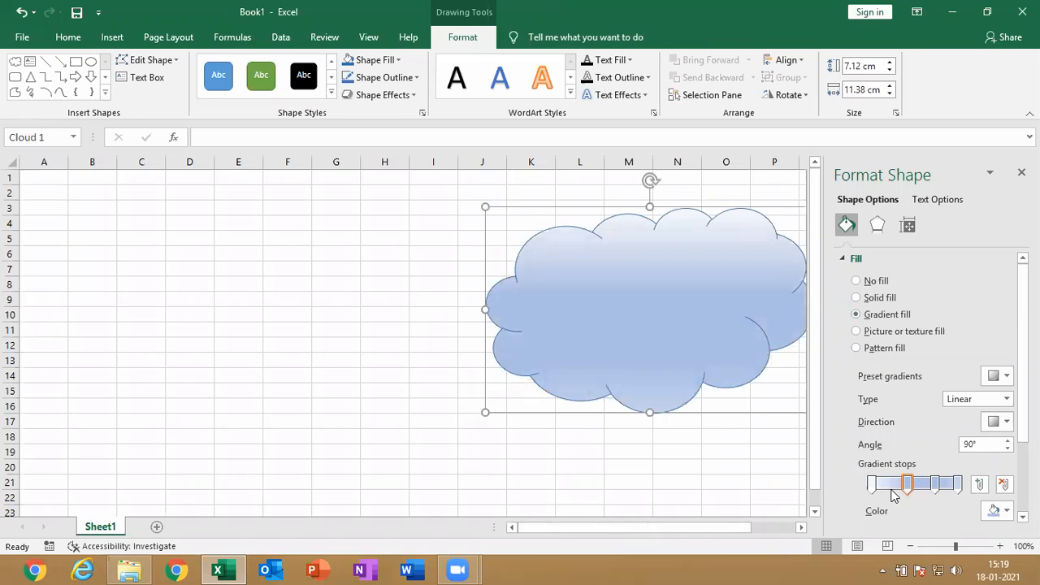
# Color the cloud's first gradient stop standard orange and the second stop light green
pyautogui.click(873, 488)
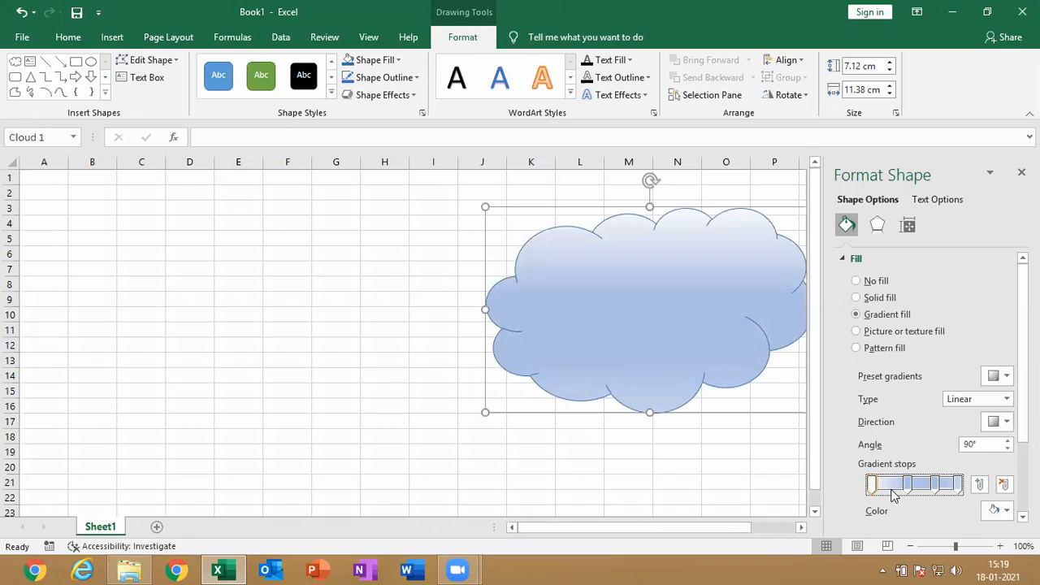
pyautogui.click(1005, 512)
pyautogui.click(941, 476)
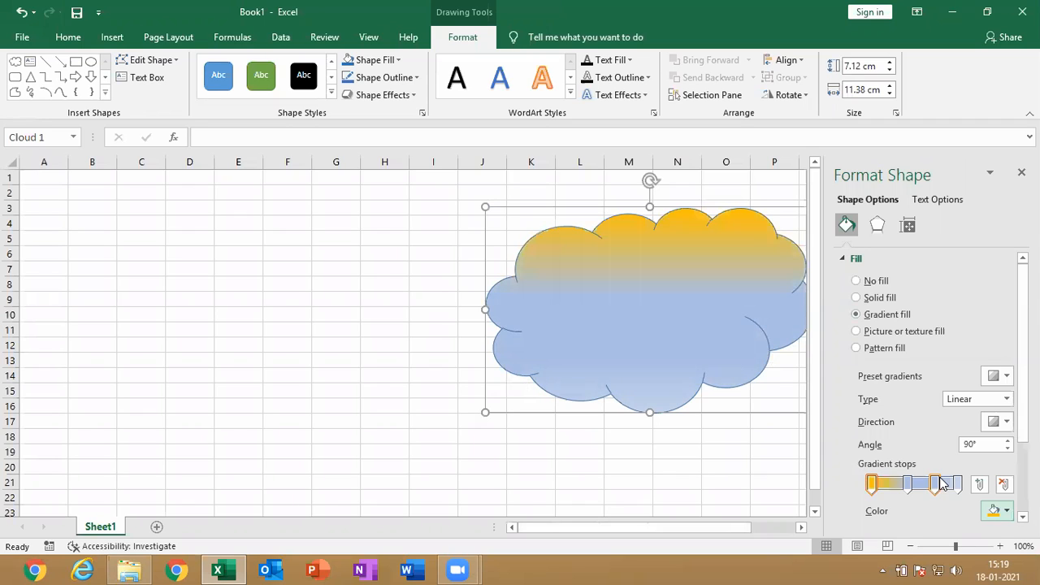
pyautogui.click(907, 485)
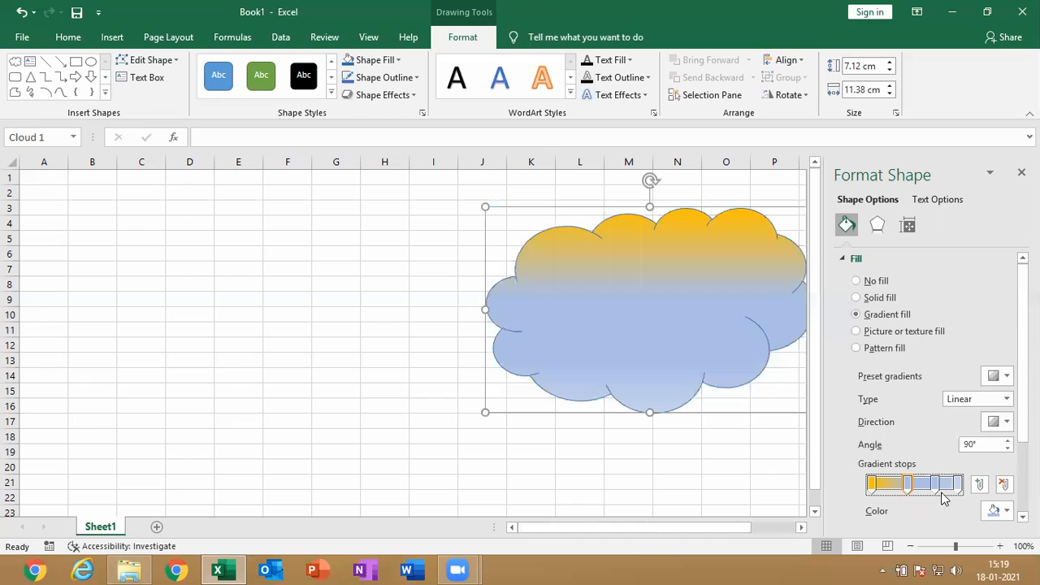
pyautogui.click(997, 513)
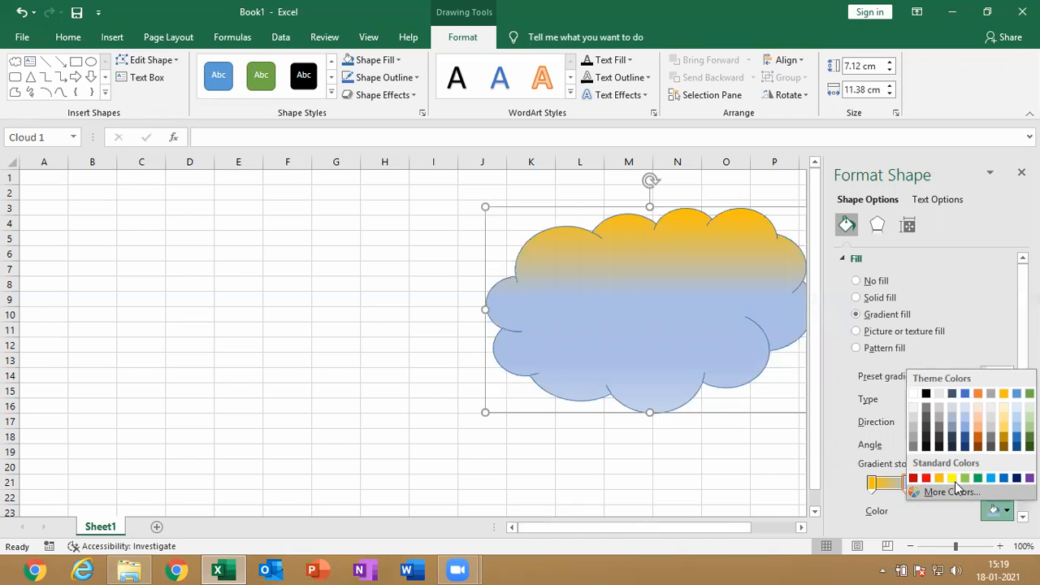
pyautogui.click(964, 478)
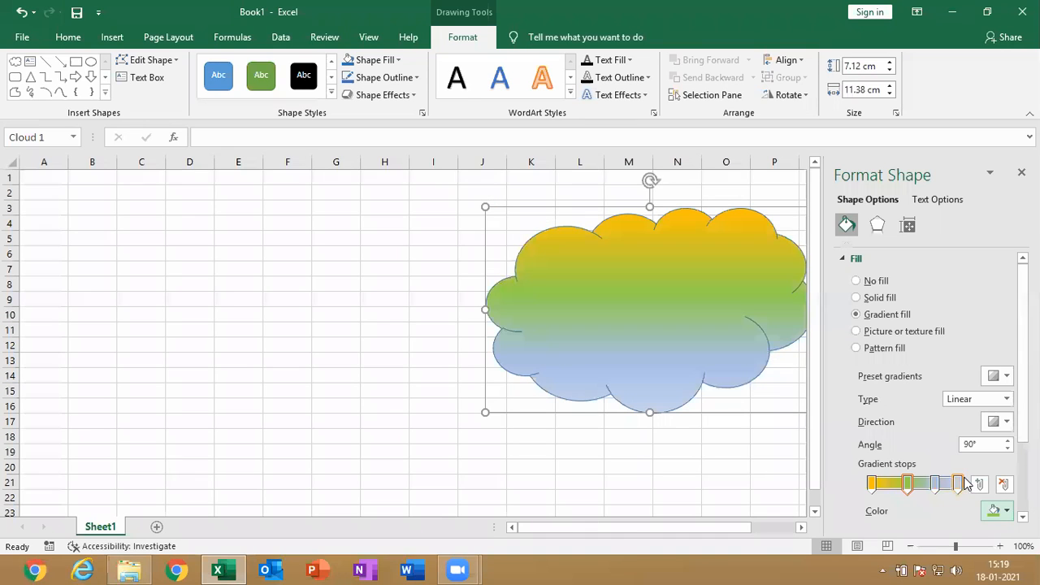
# Color the cloud's third gradient stop standard blue and the last stop purple
pyautogui.click(934, 484)
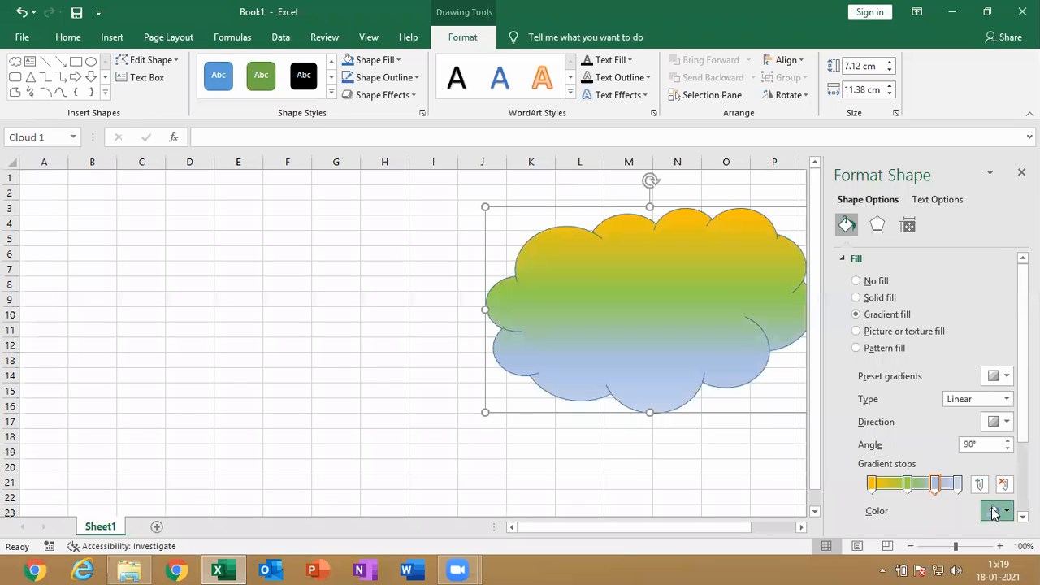
pyautogui.click(994, 512)
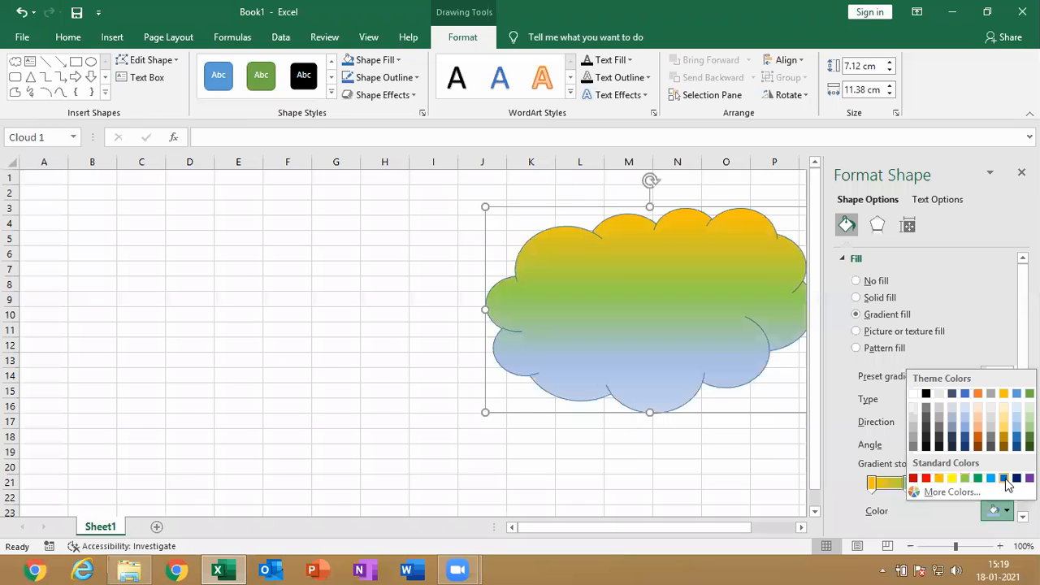
pyautogui.click(1004, 478)
pyautogui.click(958, 485)
pyautogui.click(995, 512)
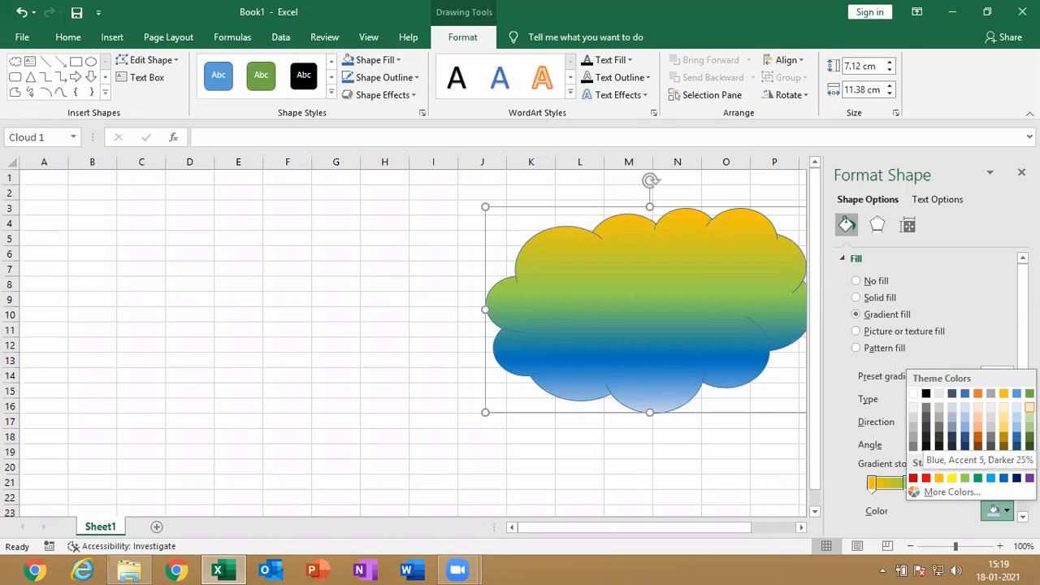
pyautogui.click(1029, 478)
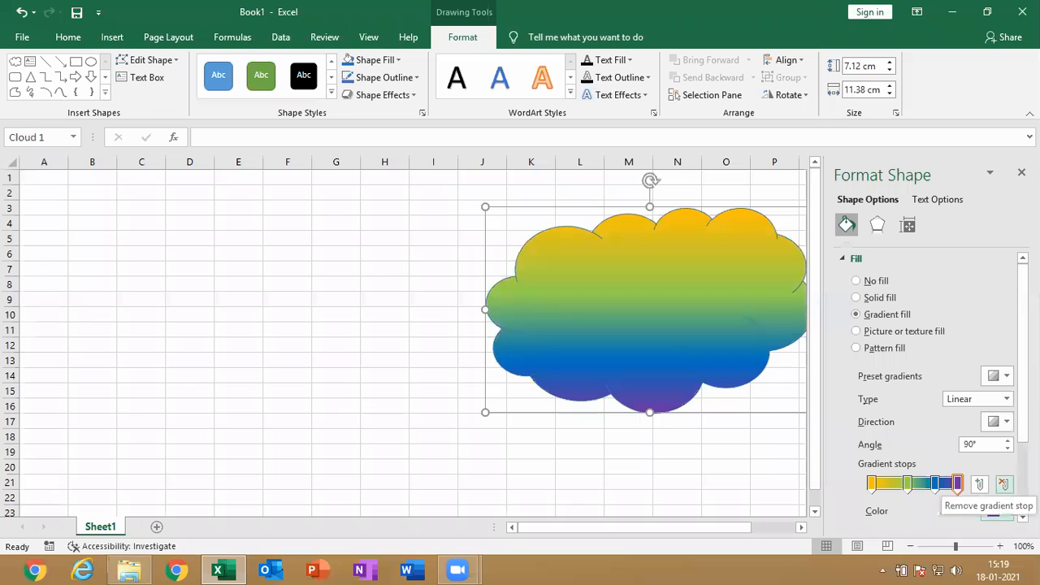
# Shift the green, blue and purple gradient stops toward the start and the orange stop slightly inward, then close the shape formatting options
pyautogui.moveTo(908, 484)
pyautogui.mouseDown()
pyautogui.moveTo(895, 484)
pyautogui.moveTo(946, 485)
pyautogui.mouseUp()
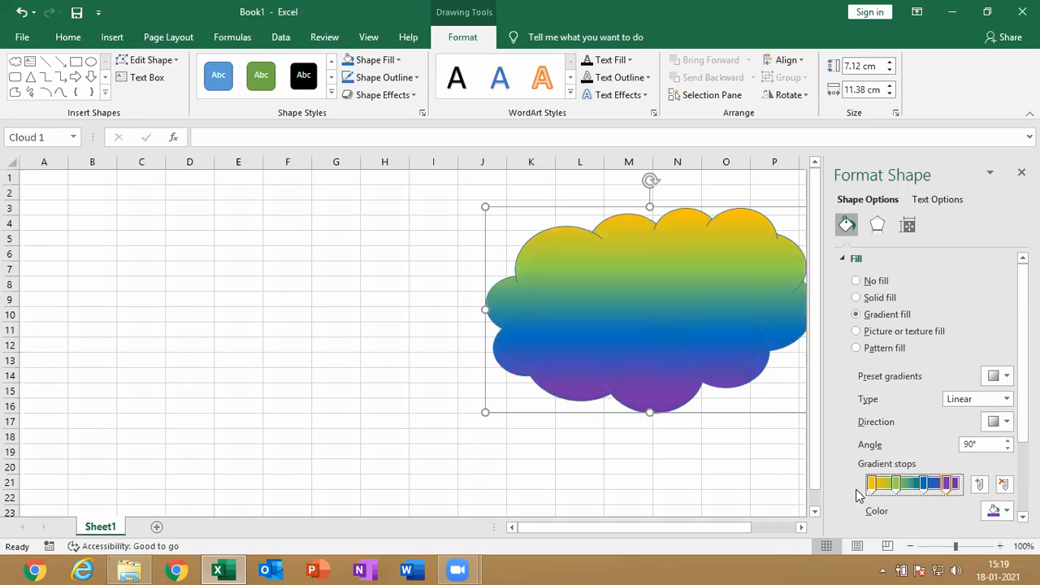
pyautogui.moveTo(872, 484); pyautogui.dragTo(881, 484)
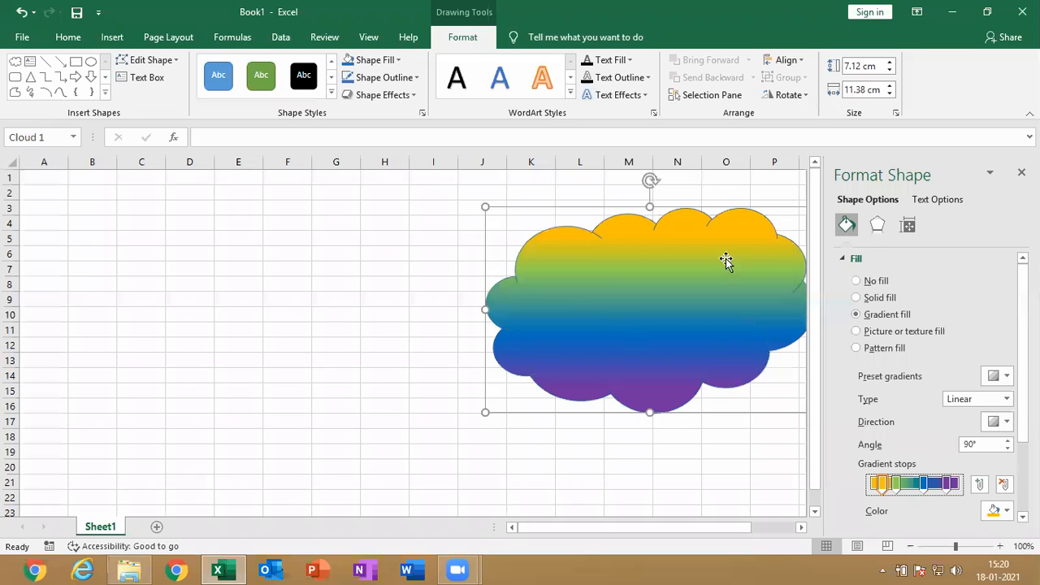
pyautogui.click(1021, 172)
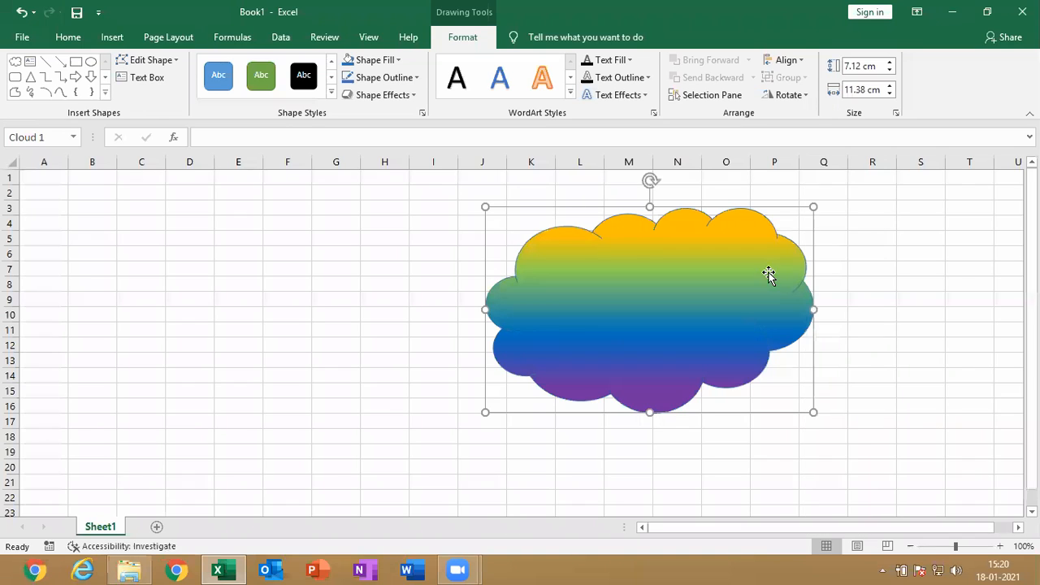
# Switch the cloud to a picture or texture fill and apply the brown crumpled-paper texture
pyautogui.click(401, 58)
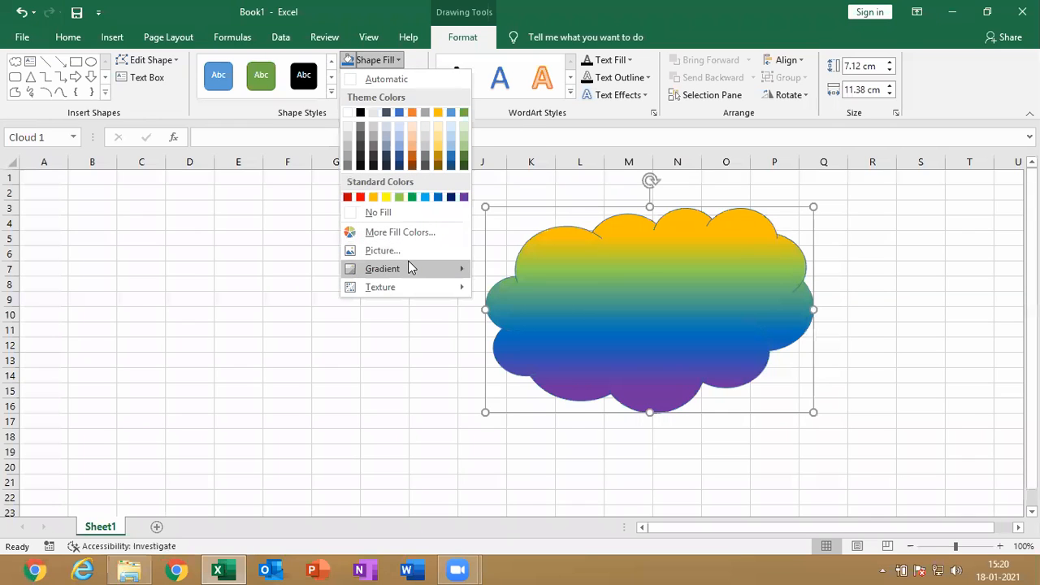
pyautogui.moveTo(409, 263)
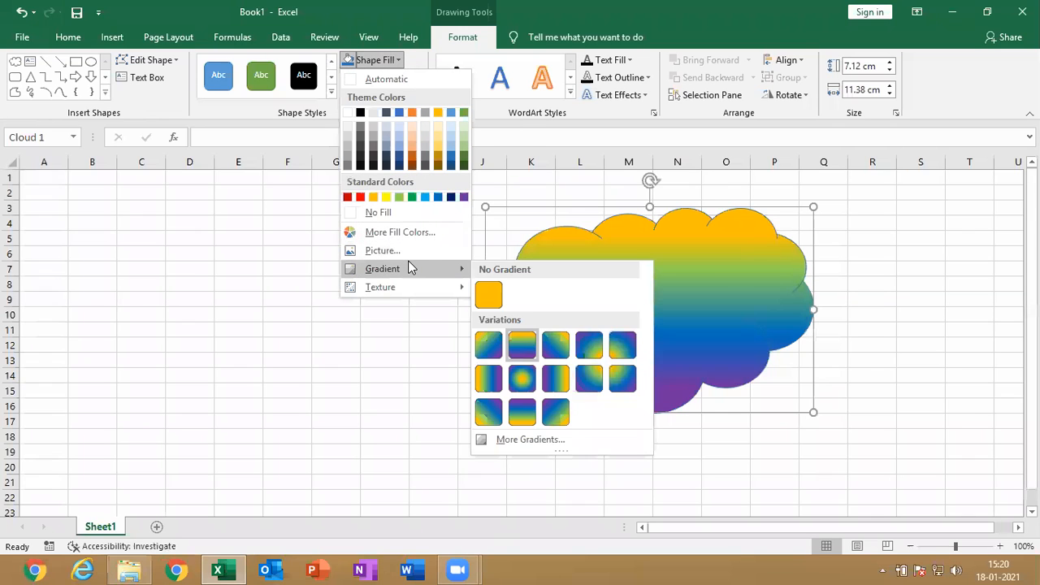
pyautogui.click(530, 438)
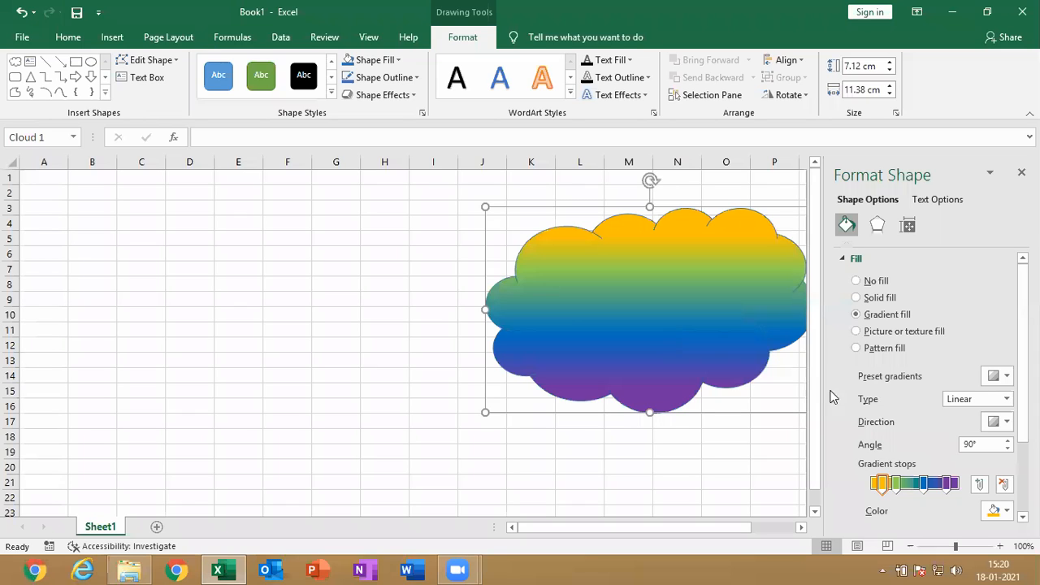
pyautogui.click(899, 337)
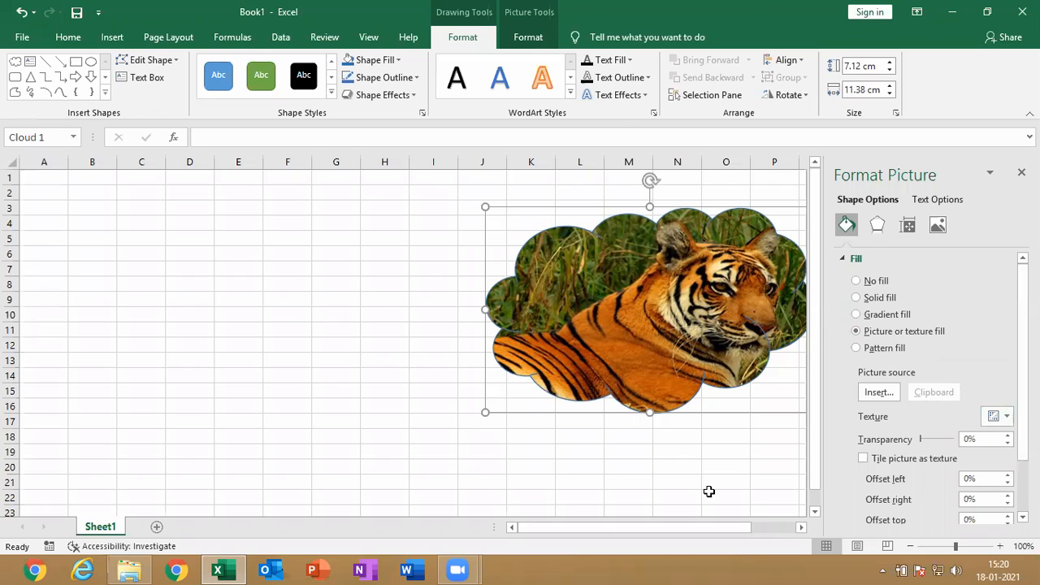
pyautogui.click(639, 108)
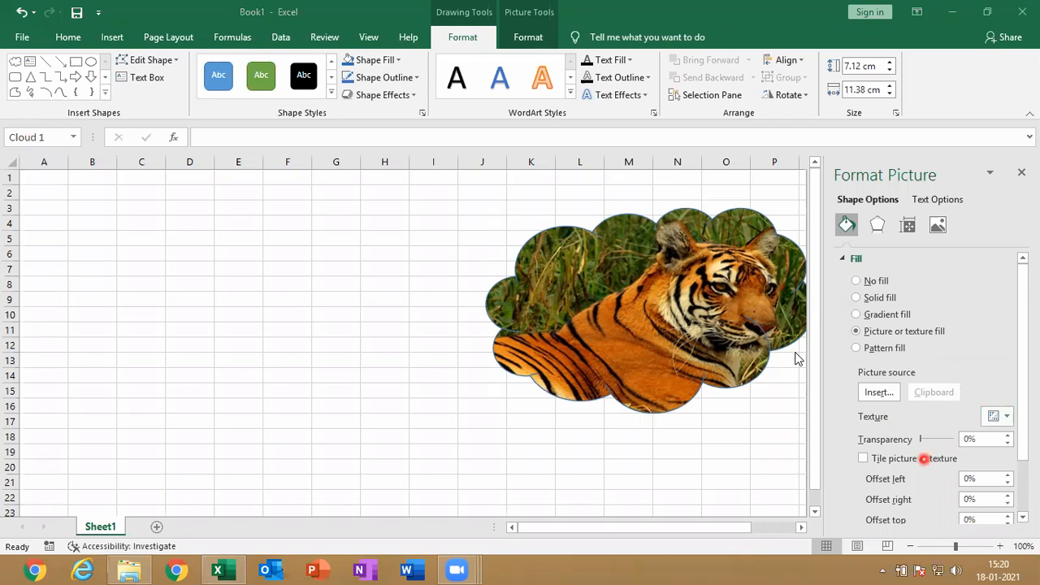
pyautogui.click(1006, 415)
pyautogui.click(1005, 415)
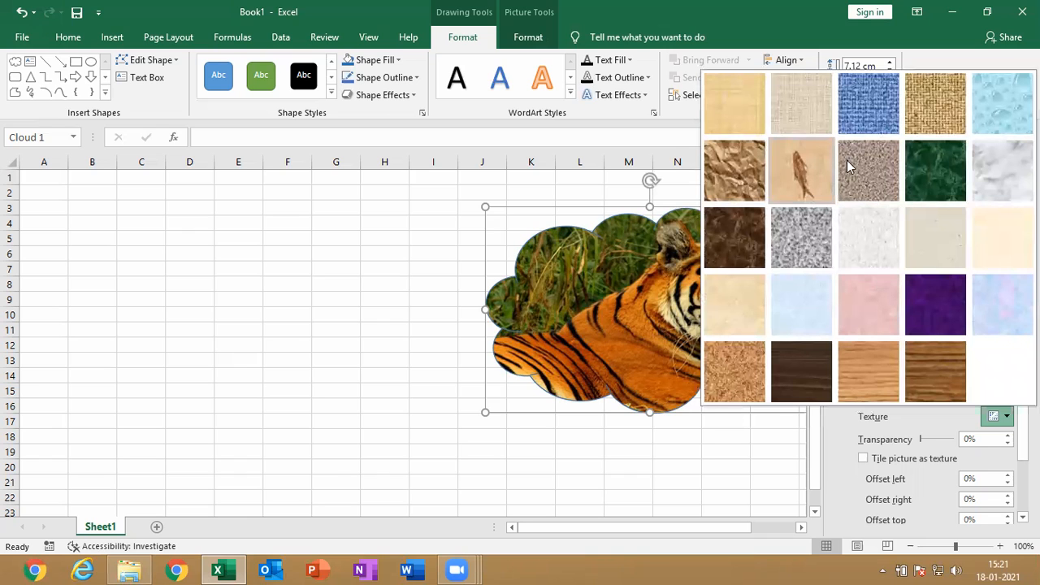
pyautogui.click(736, 172)
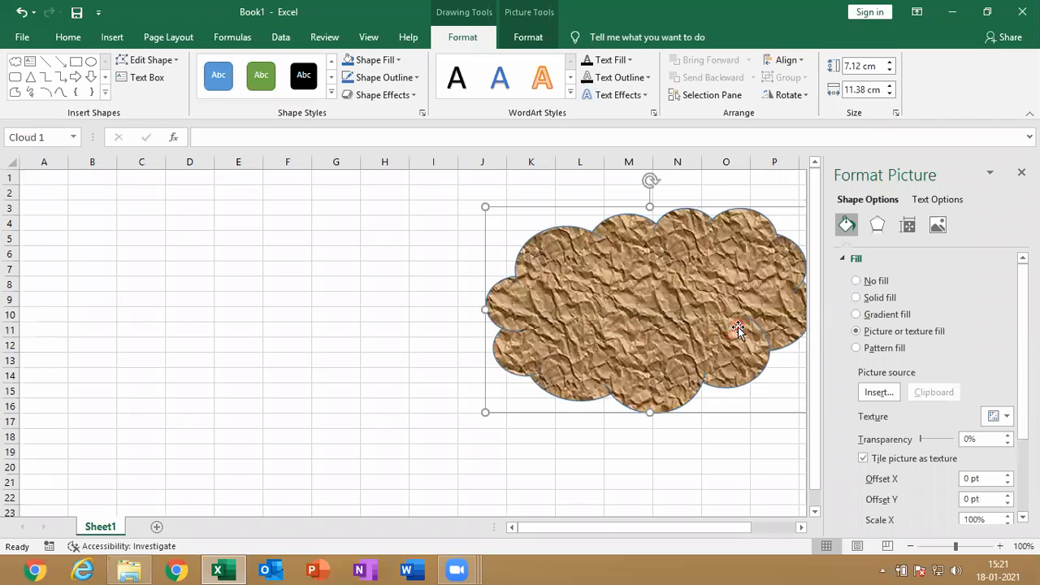
# Switch the cloud to a pattern fill and try several patterns, ending with the dashed horizontal one
pyautogui.click(879, 349)
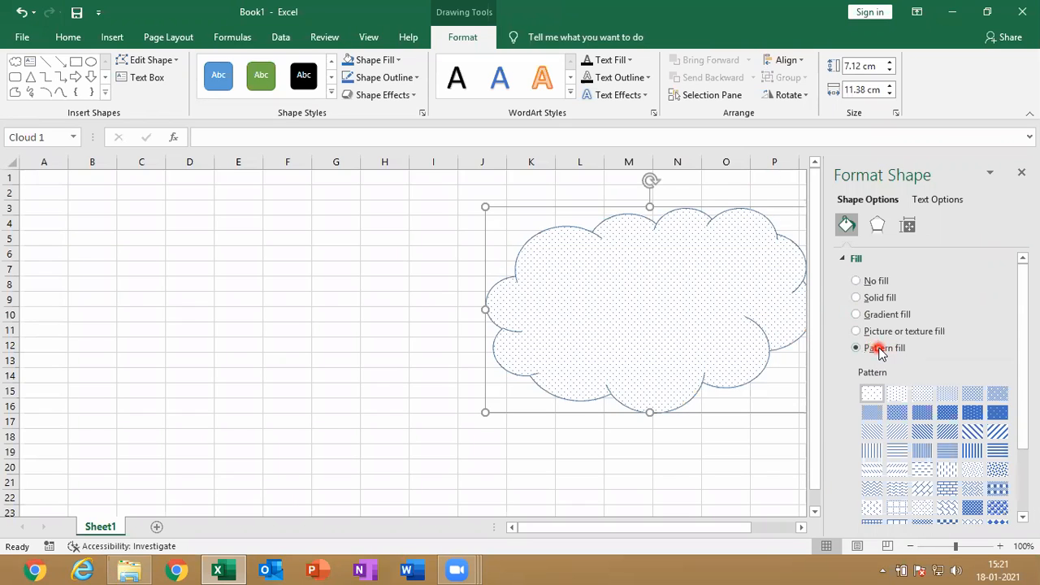
pyautogui.click(998, 449)
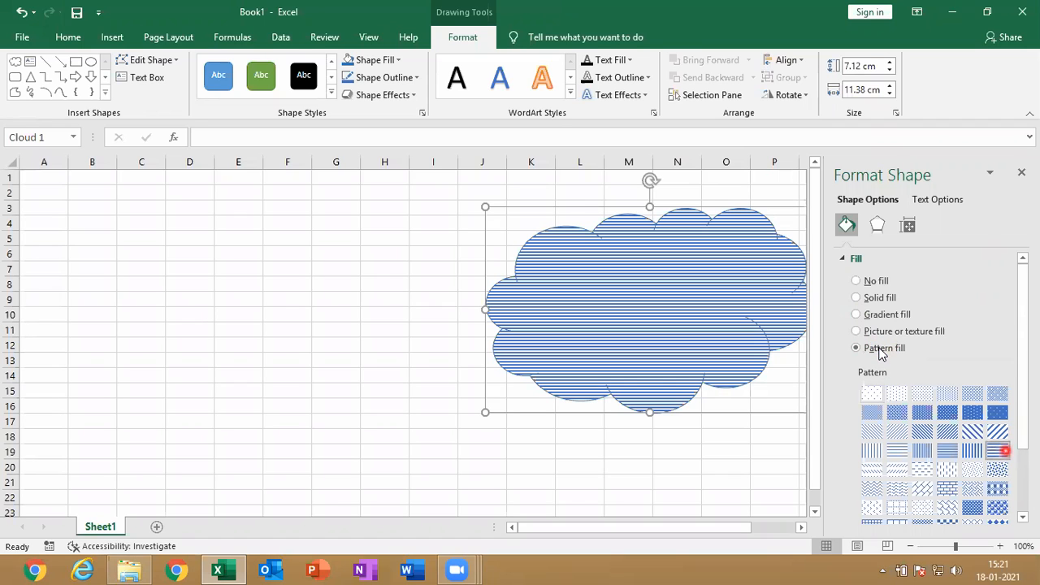
pyautogui.click(998, 469)
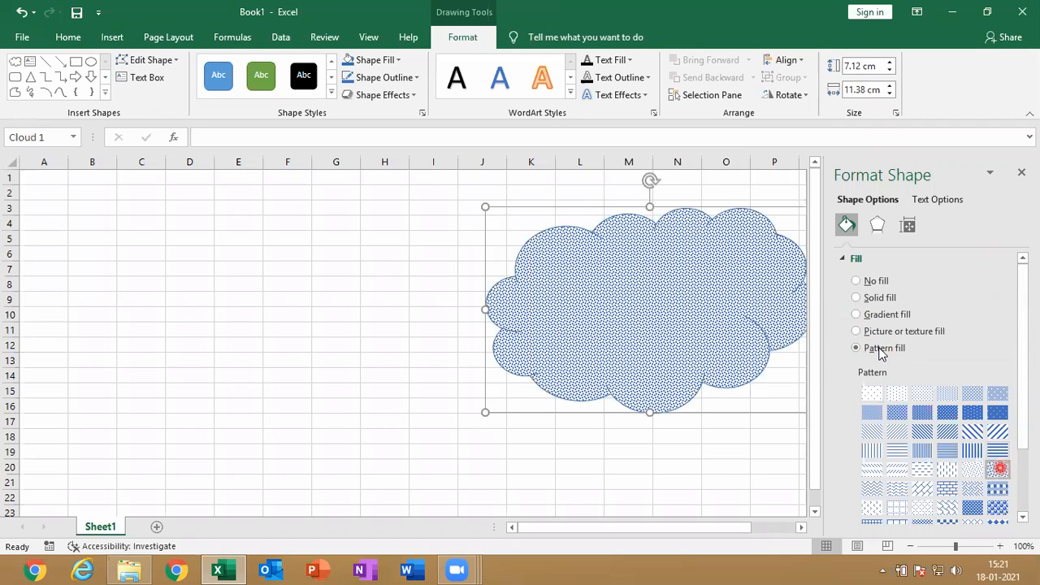
pyautogui.click(996, 504)
pyautogui.click(949, 490)
pyautogui.click(946, 469)
pyautogui.click(923, 470)
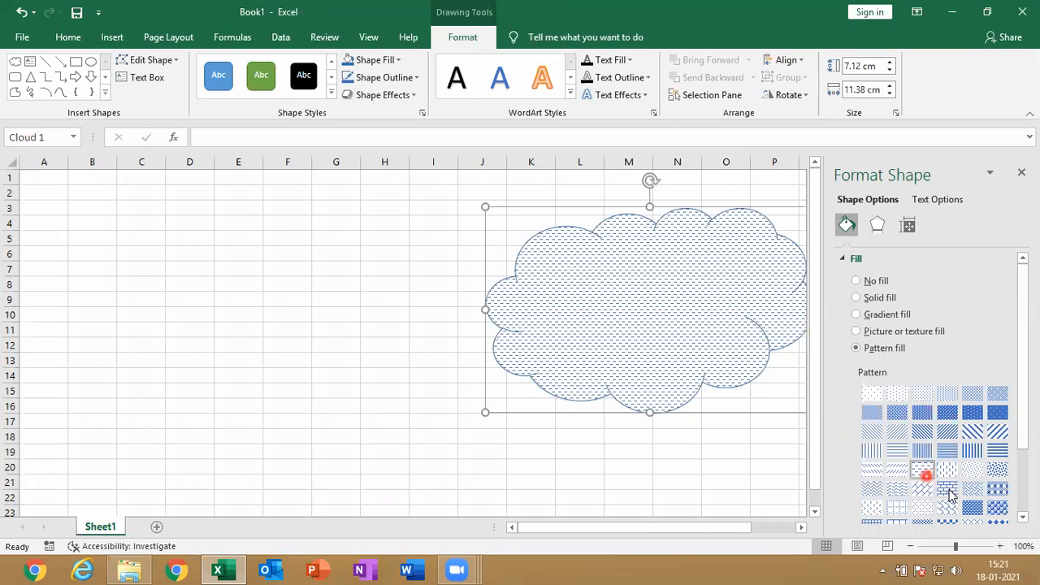
# Set the cloud pattern's foreground color to green and its background color to yellow
pyautogui.moveTo(1021, 434); pyautogui.dragTo(1021, 494)
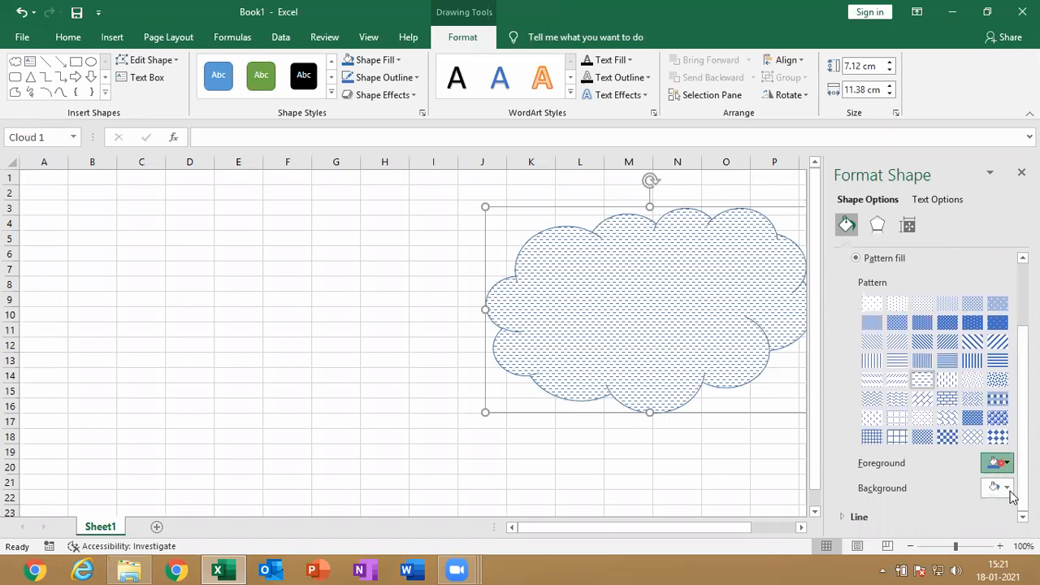
pyautogui.click(1005, 462)
pyautogui.click(977, 428)
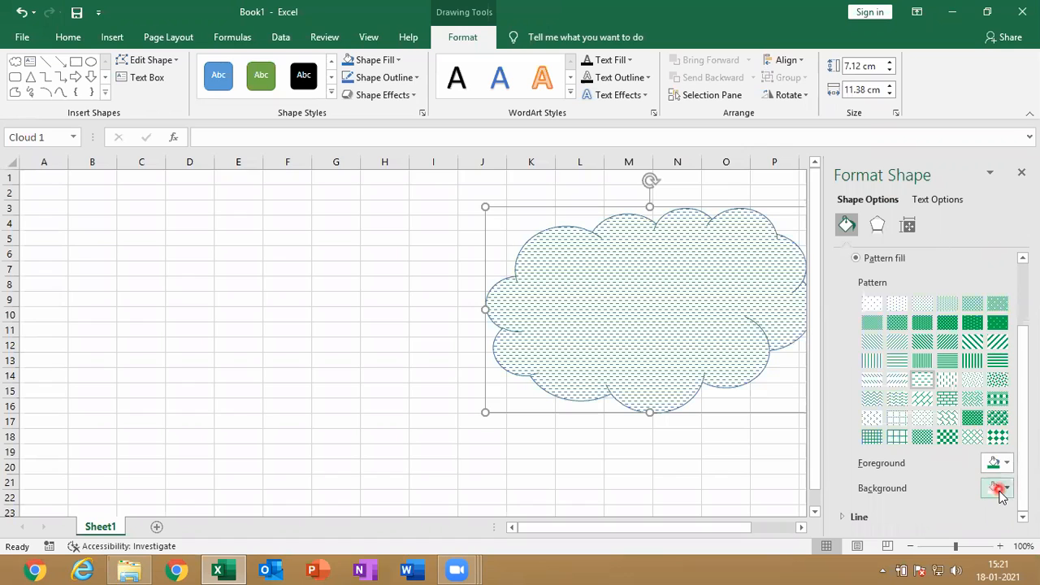
pyautogui.click(999, 487)
pyautogui.click(950, 455)
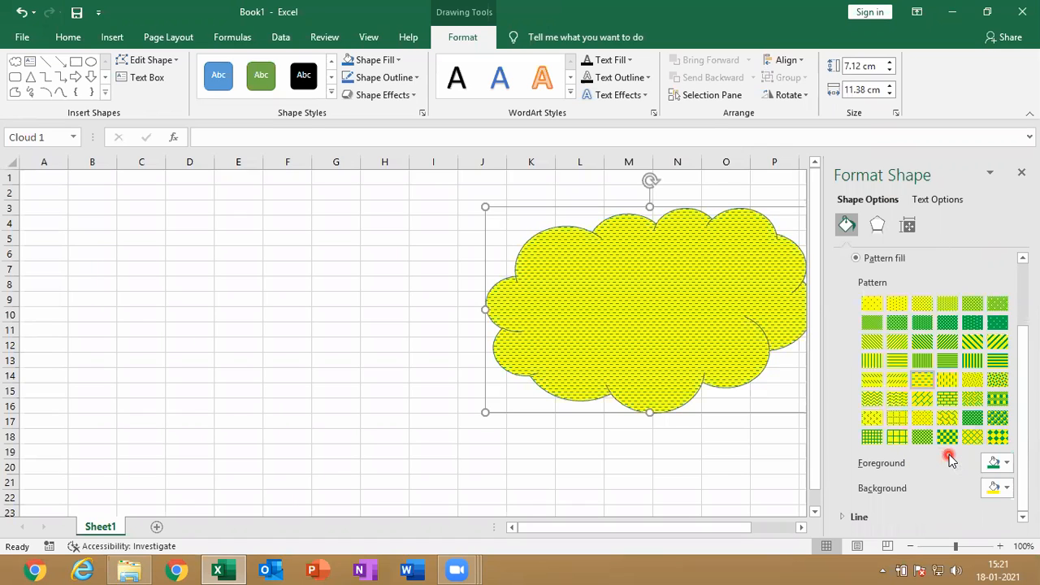
# Change the cloud's pattern to horizontal bricks, close the shape formatting options and keep the cloud selected
pyautogui.click(946, 399)
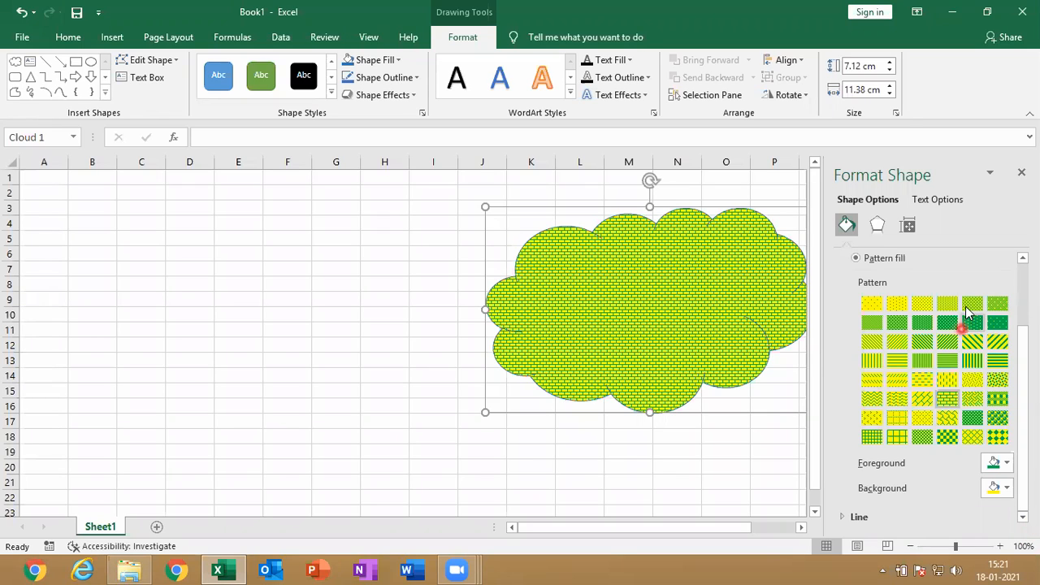
pyautogui.click(1021, 172)
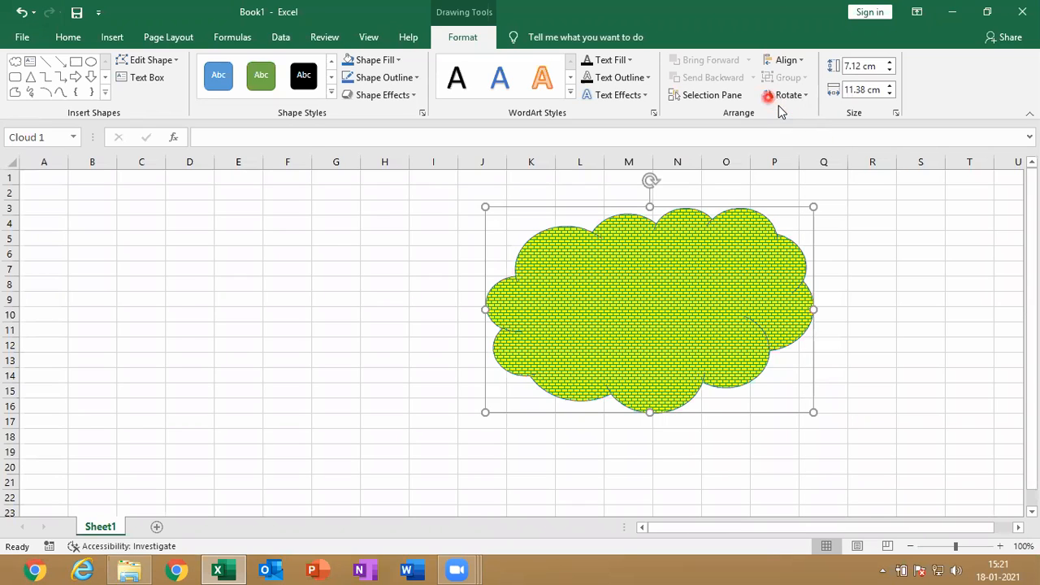
pyautogui.click(768, 95)
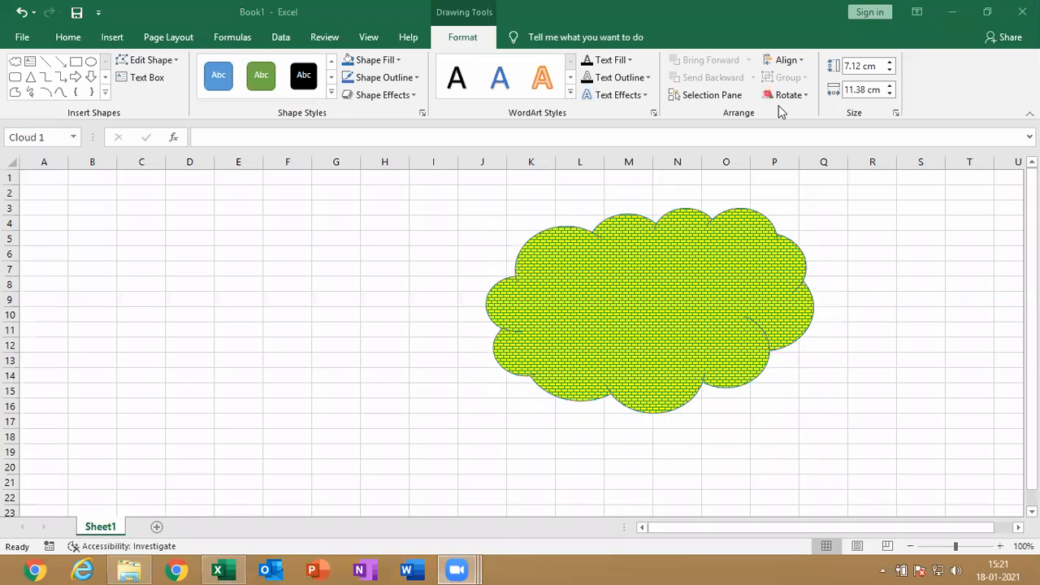
pyautogui.click(615, 262)
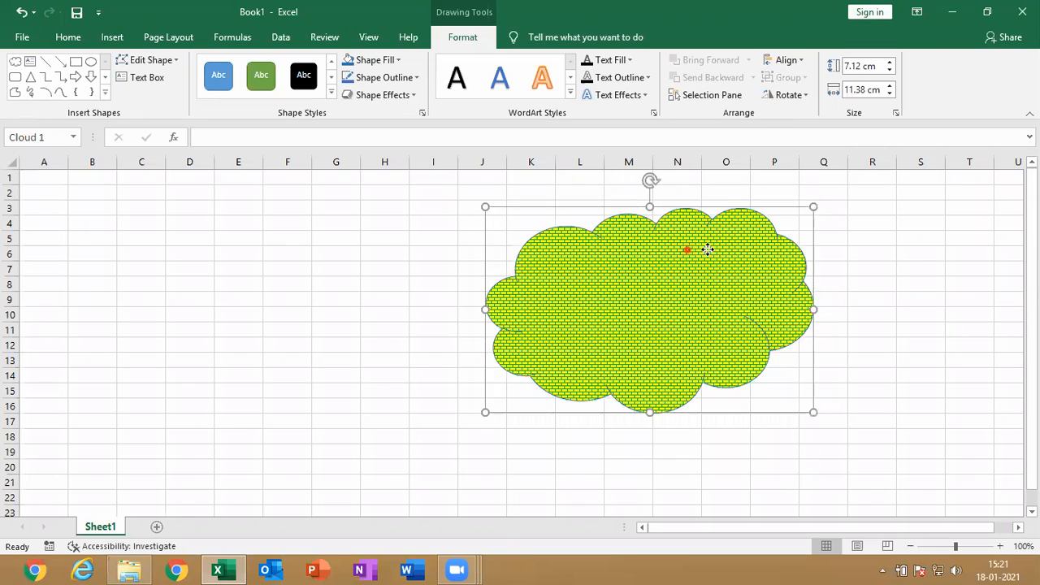
# Move the cloud slightly to the right and give it a red outline with a 1½ pt weight
pyautogui.moveTo(707, 249); pyautogui.dragTo(735, 249)
pyautogui.click(413, 77)
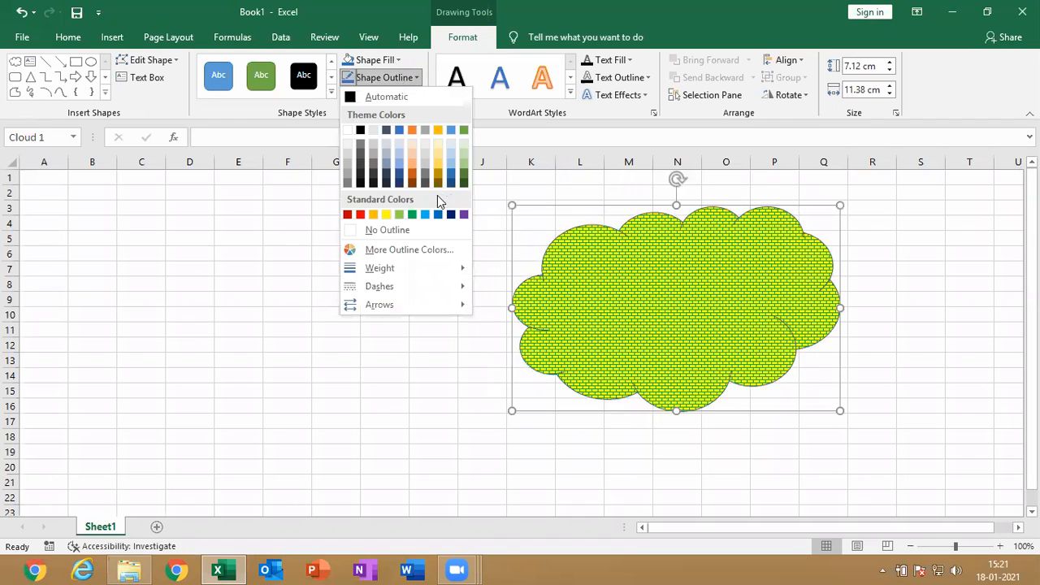
pyautogui.click(361, 214)
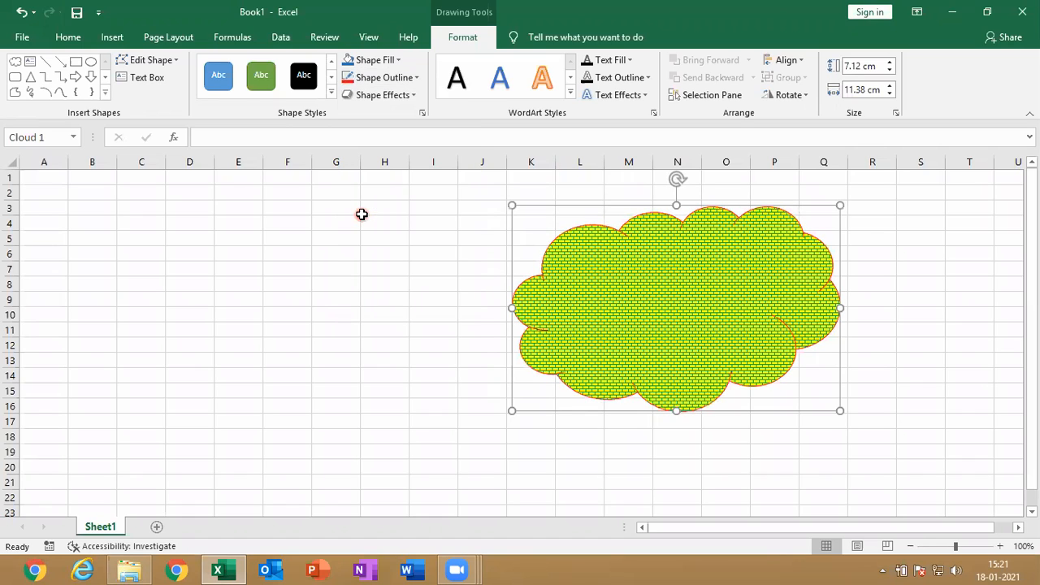
pyautogui.click(387, 77)
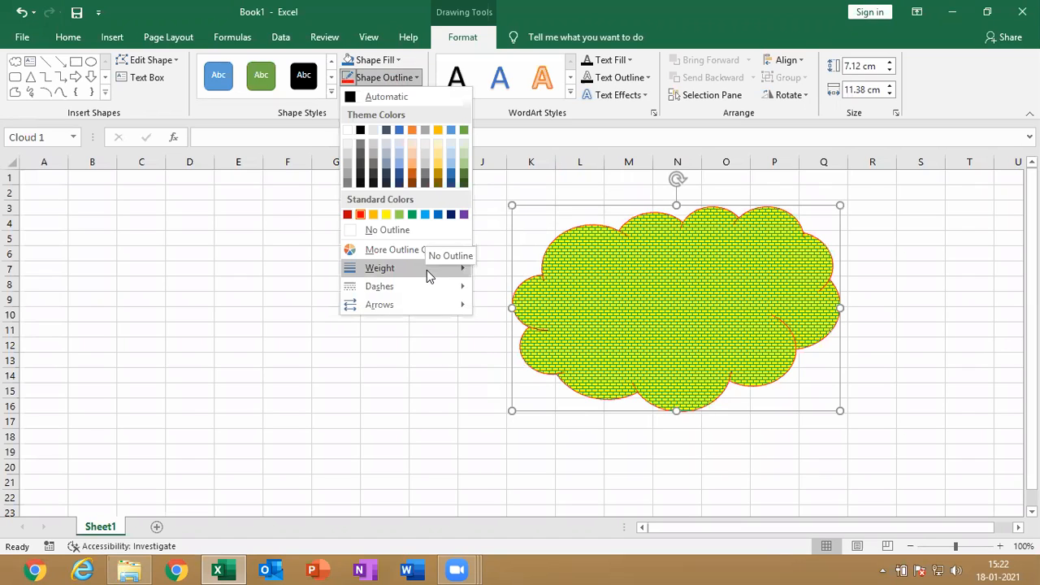
pyautogui.moveTo(429, 276)
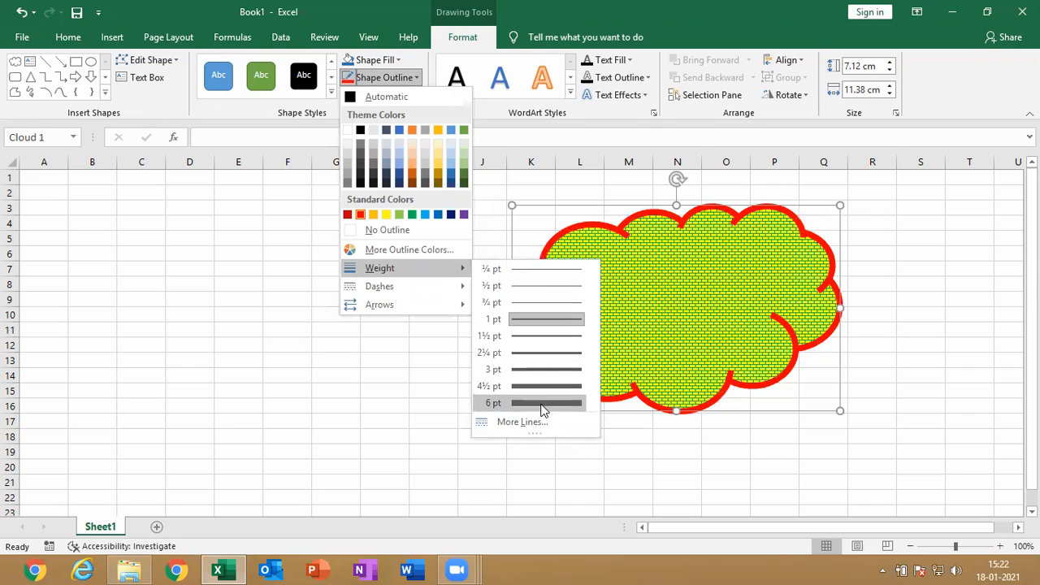
pyautogui.click(548, 336)
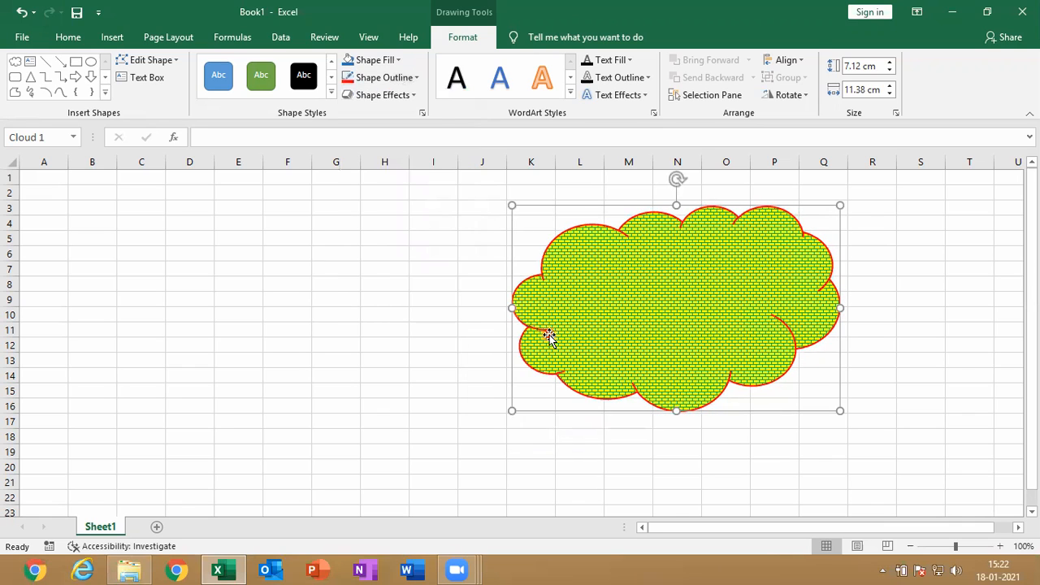
# Change the cloud's outline to the dash-dot style and add open arrowheads at both ends of its lines
pyautogui.click(413, 83)
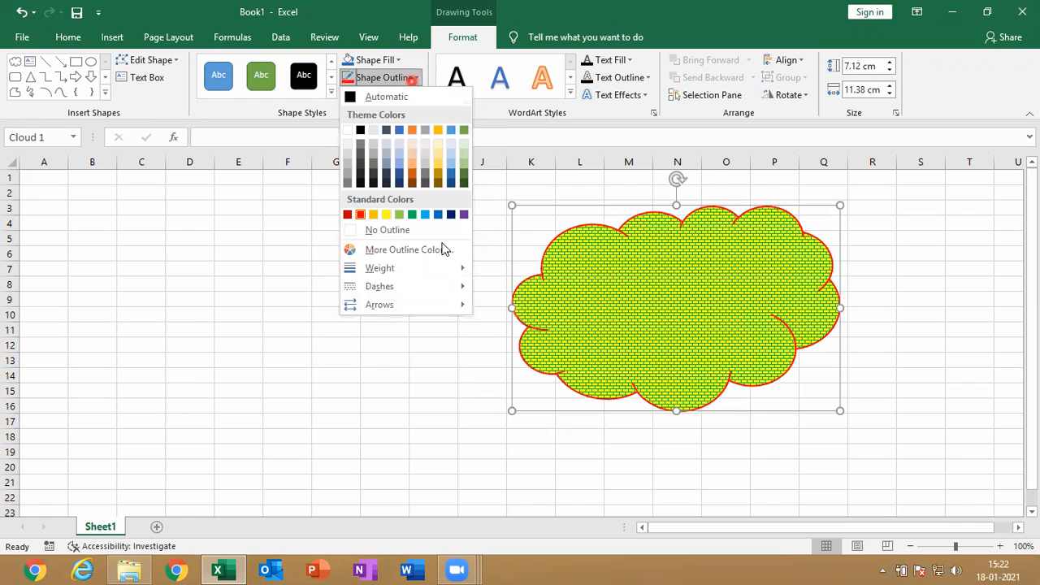
pyautogui.moveTo(446, 293)
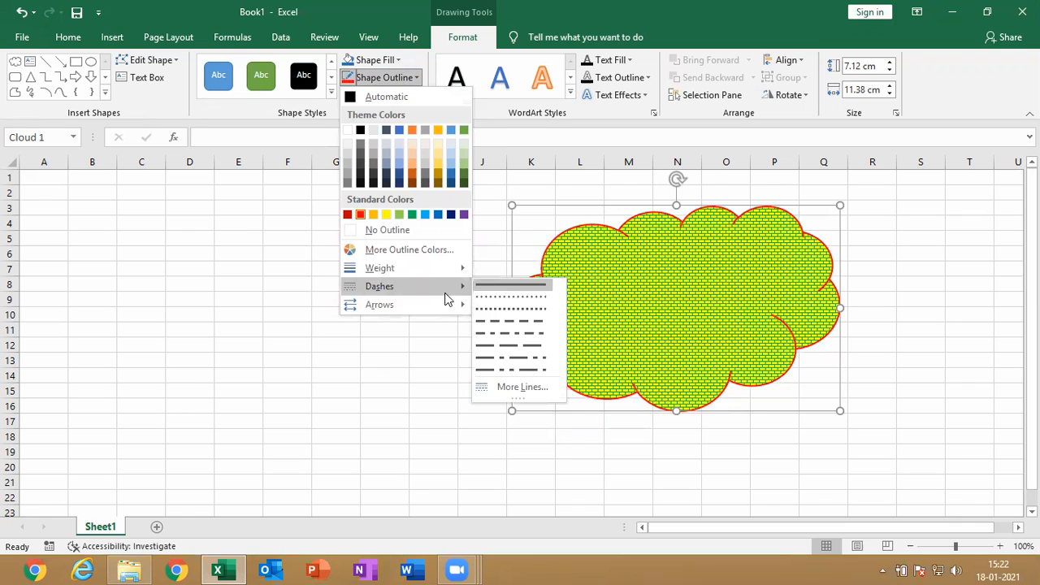
pyautogui.click(514, 336)
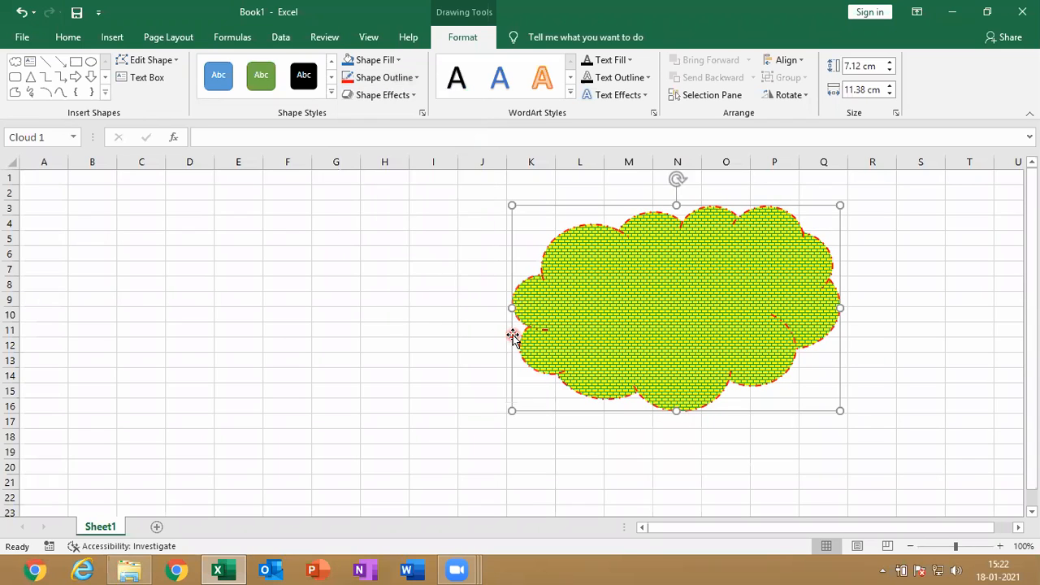
pyautogui.click(405, 86)
pyautogui.moveTo(408, 303)
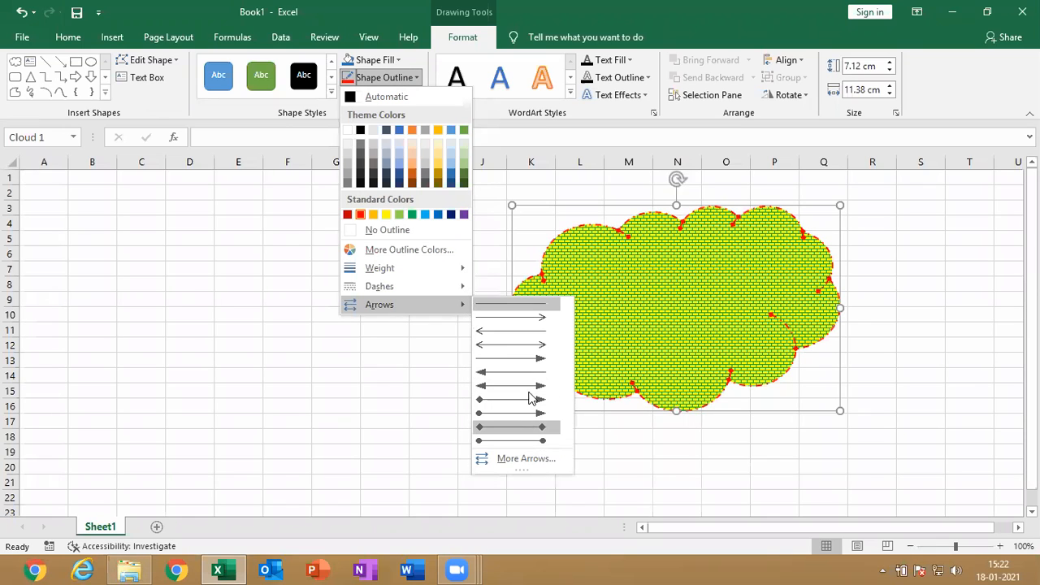
pyautogui.click(529, 344)
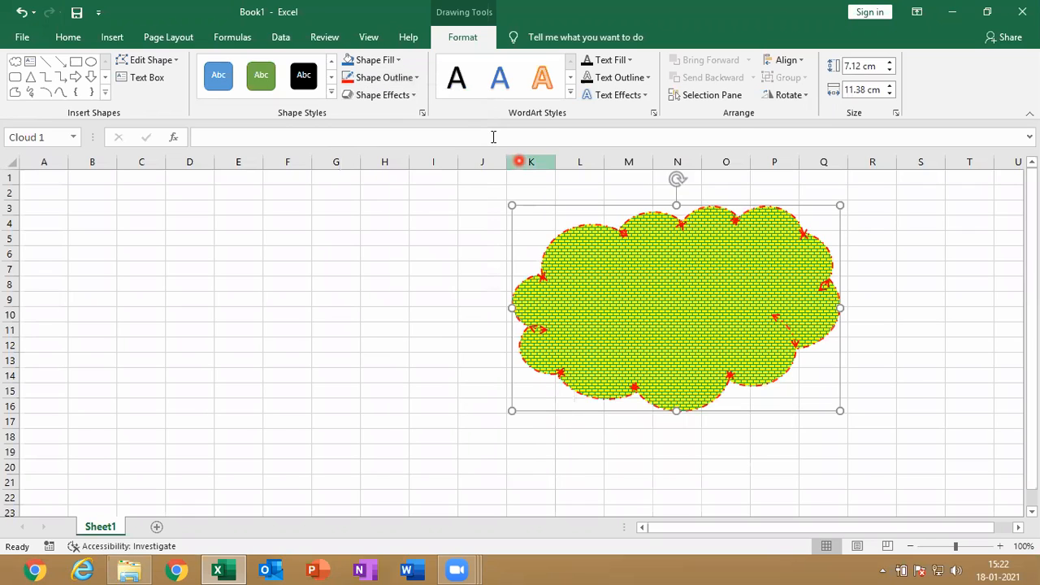
pyautogui.click(410, 81)
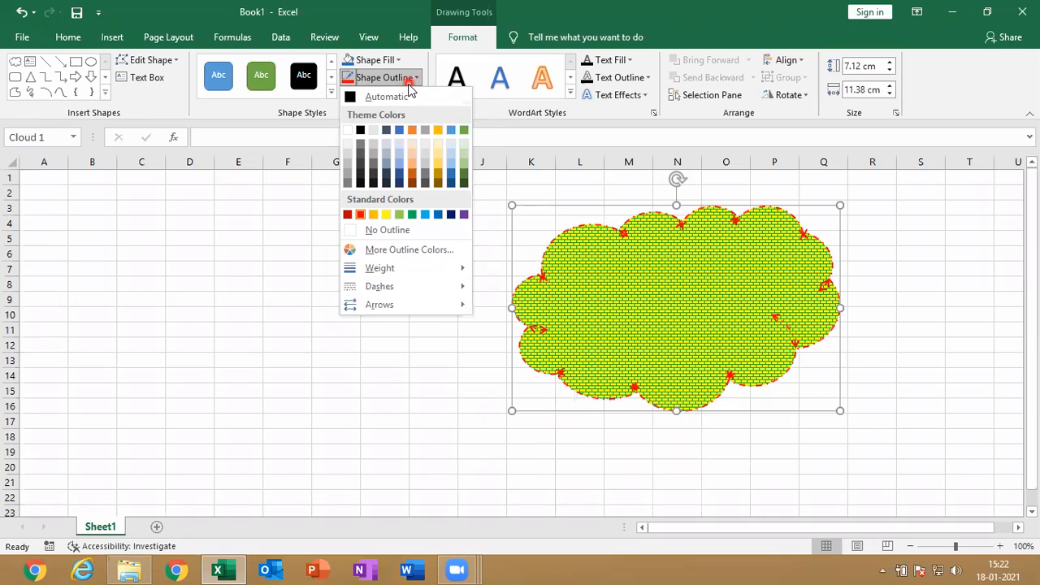
pyautogui.click(649, 338)
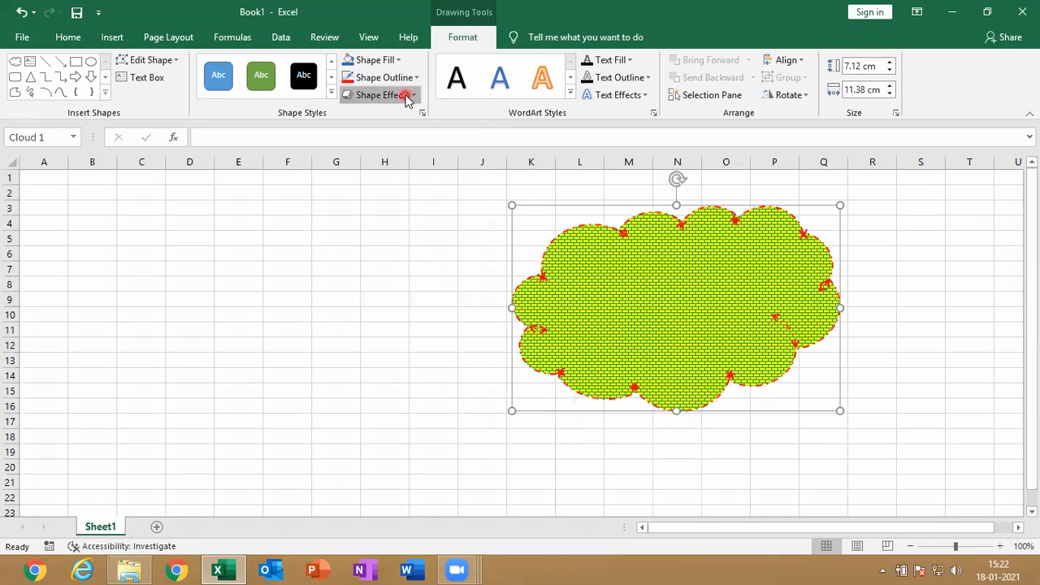
# Preview the preset, shadow, reflection, glow, soft edges, bevel and 3-D rotation effects on the cloud without applying any
pyautogui.click(406, 95)
pyautogui.moveTo(408, 128)
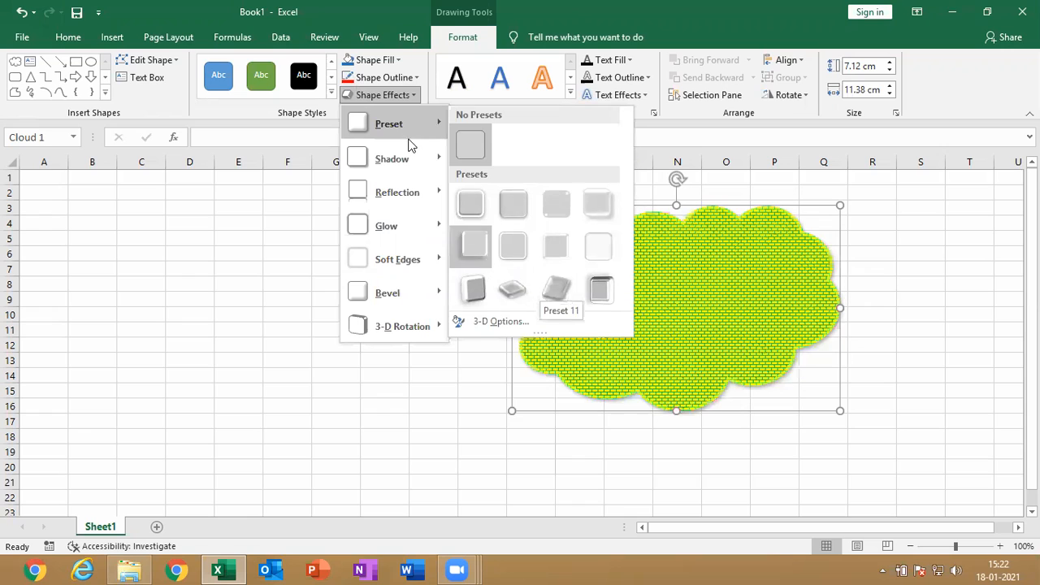
pyautogui.moveTo(409, 156)
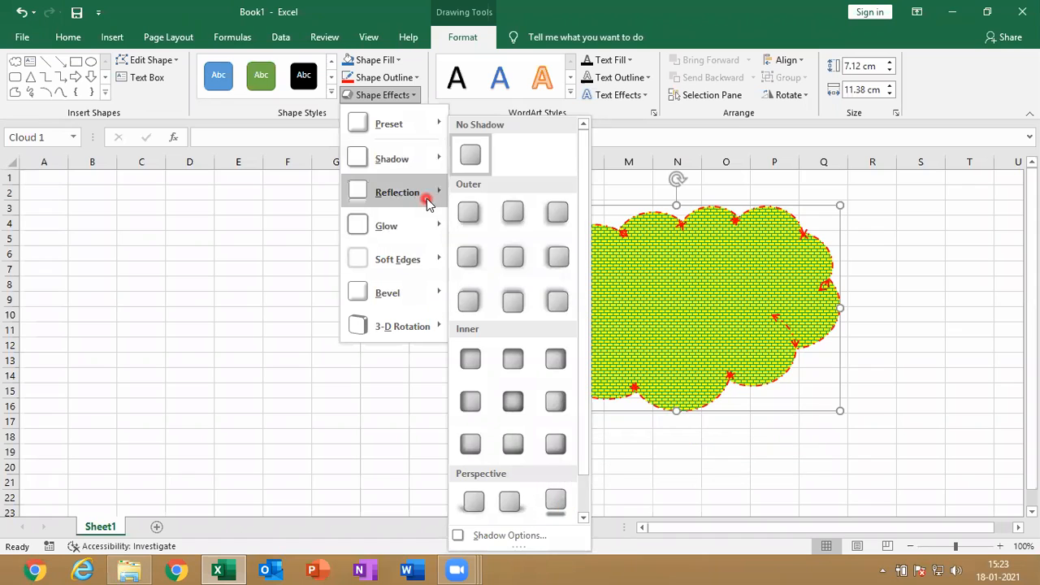
pyautogui.moveTo(429, 195)
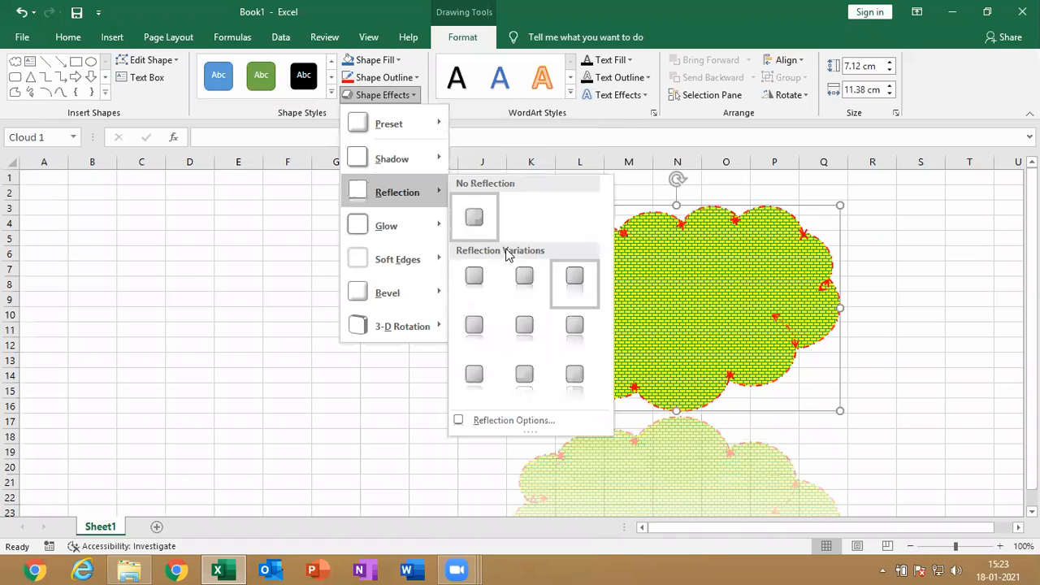
pyautogui.moveTo(404, 217)
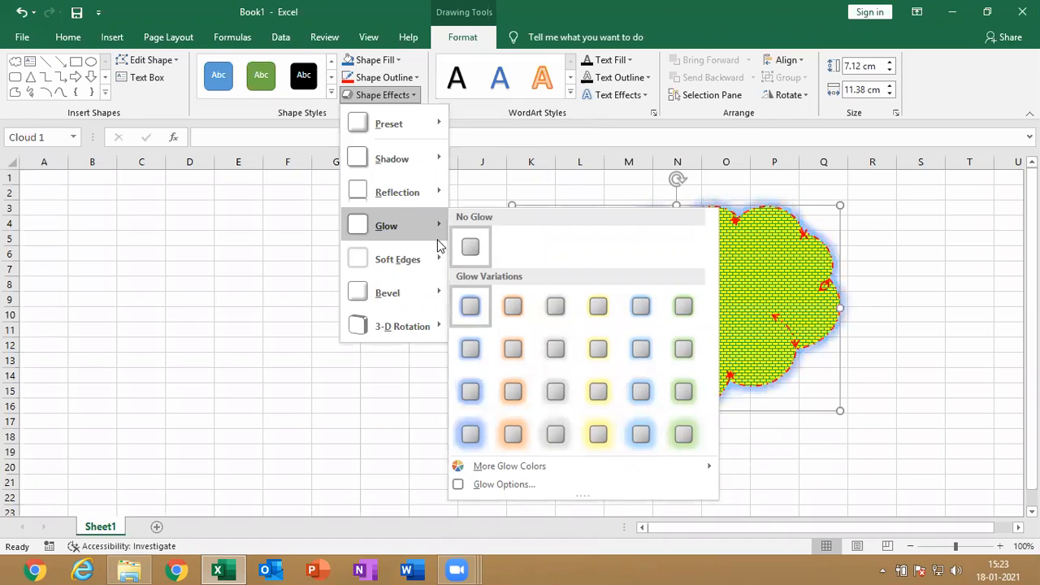
pyautogui.moveTo(429, 259)
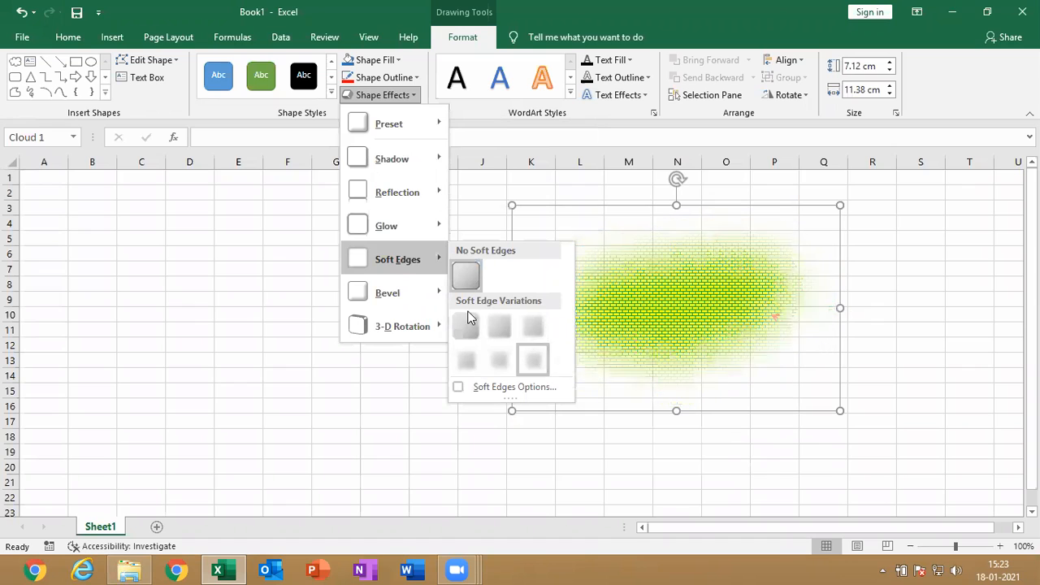
pyautogui.moveTo(427, 288)
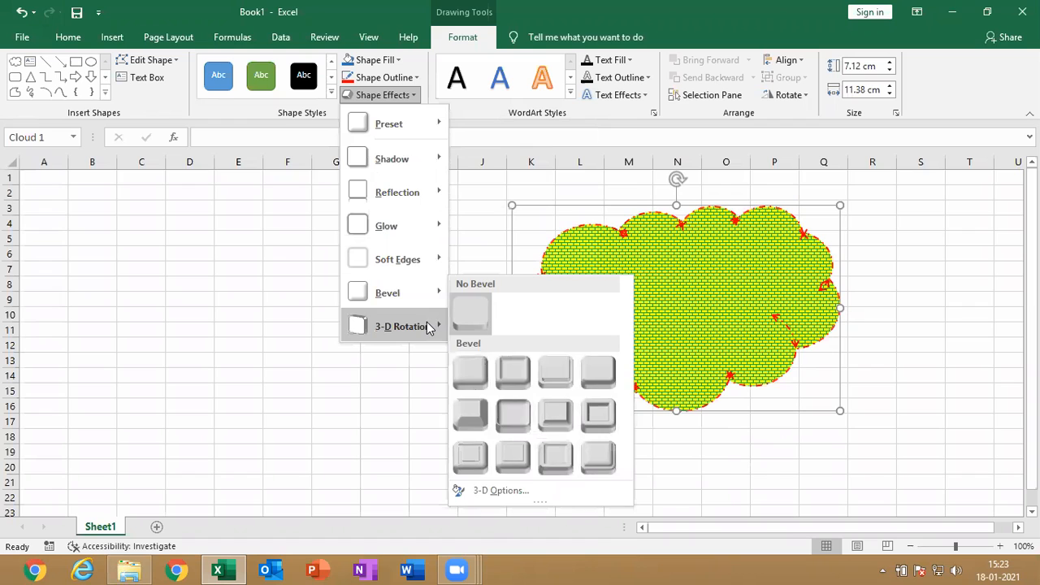
pyautogui.moveTo(436, 326)
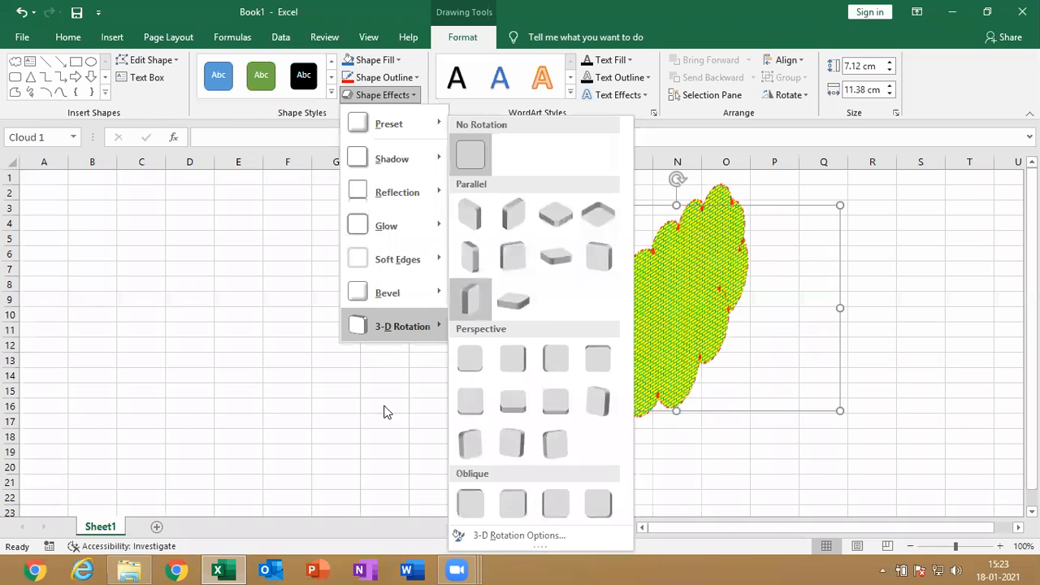
pyautogui.click(372, 95)
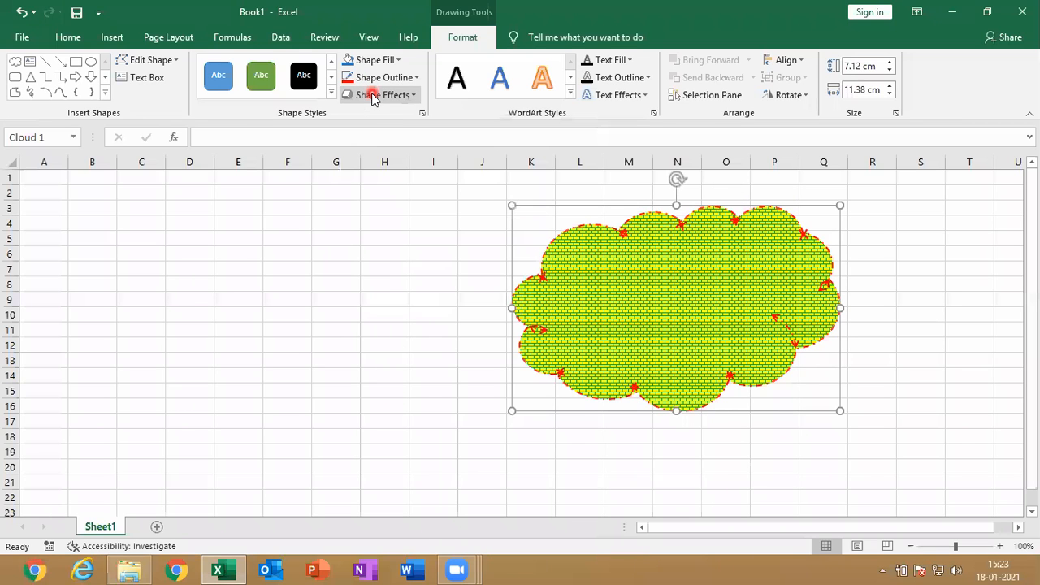
# Draw a text box about 6.24 by 1.48 cm inside the cloud reading INDIAN, and apply the orange Accent color 2 WordArt style
pyautogui.click(137, 80)
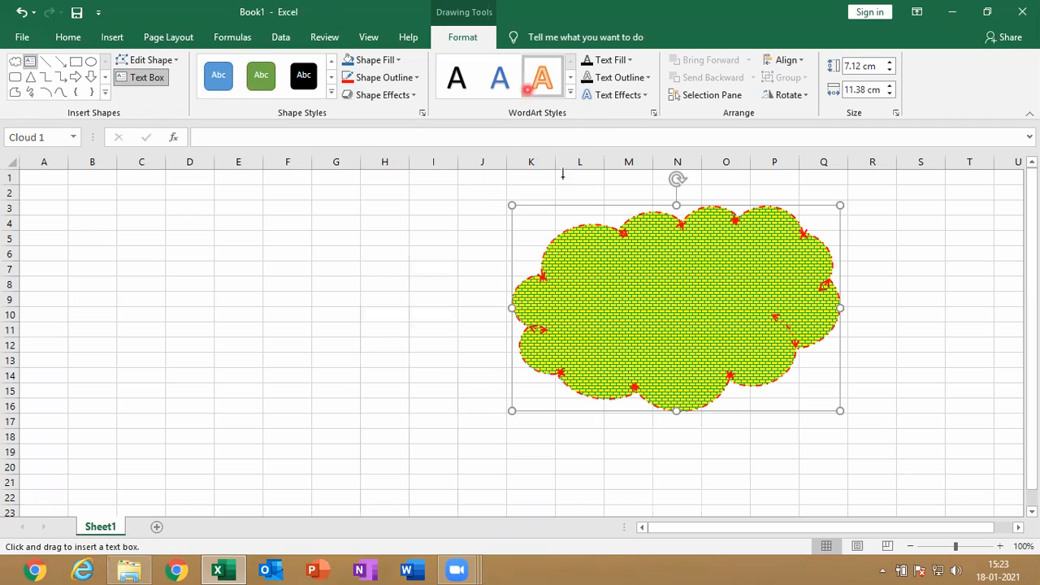
pyautogui.moveTo(586, 274); pyautogui.dragTo(767, 318)
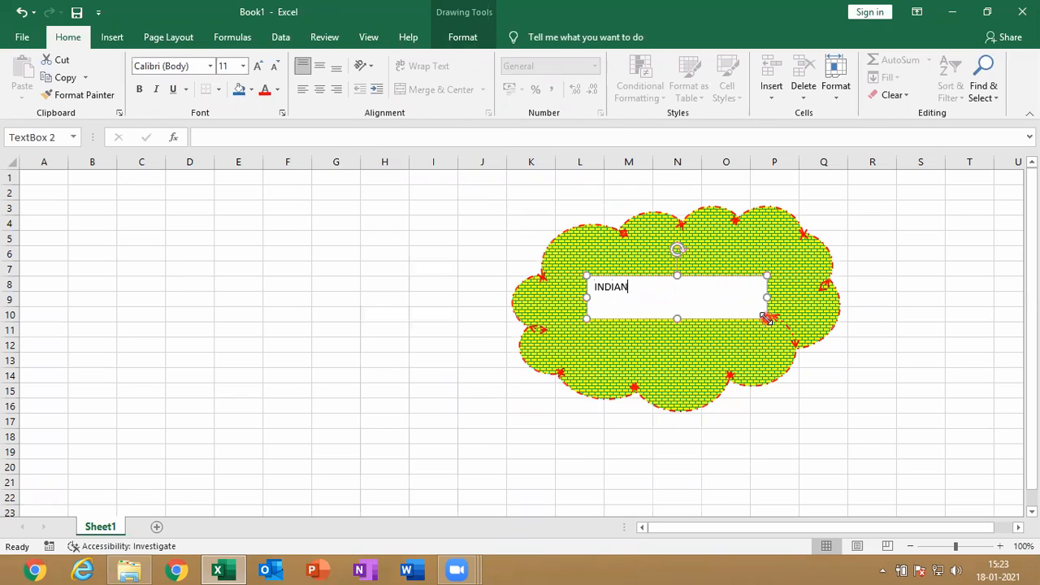
pyautogui.hotkey('ctrl', 'a')
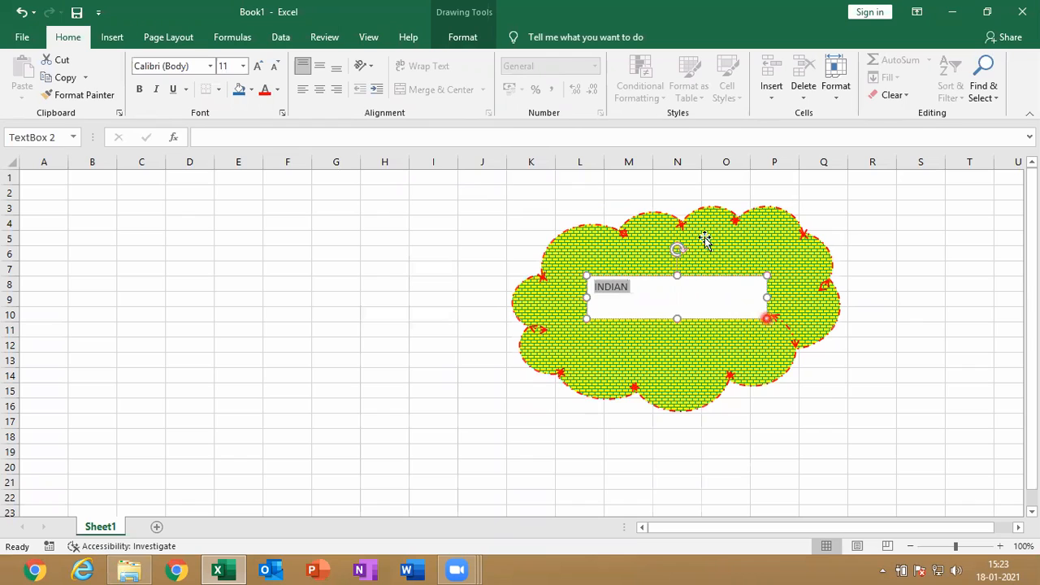
pyautogui.click(463, 37)
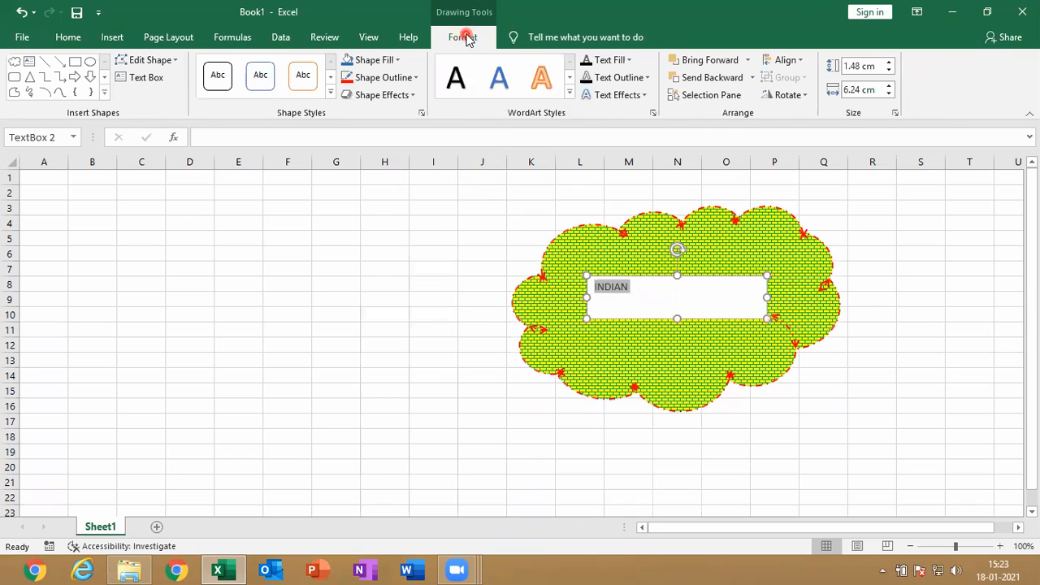
pyautogui.click(569, 95)
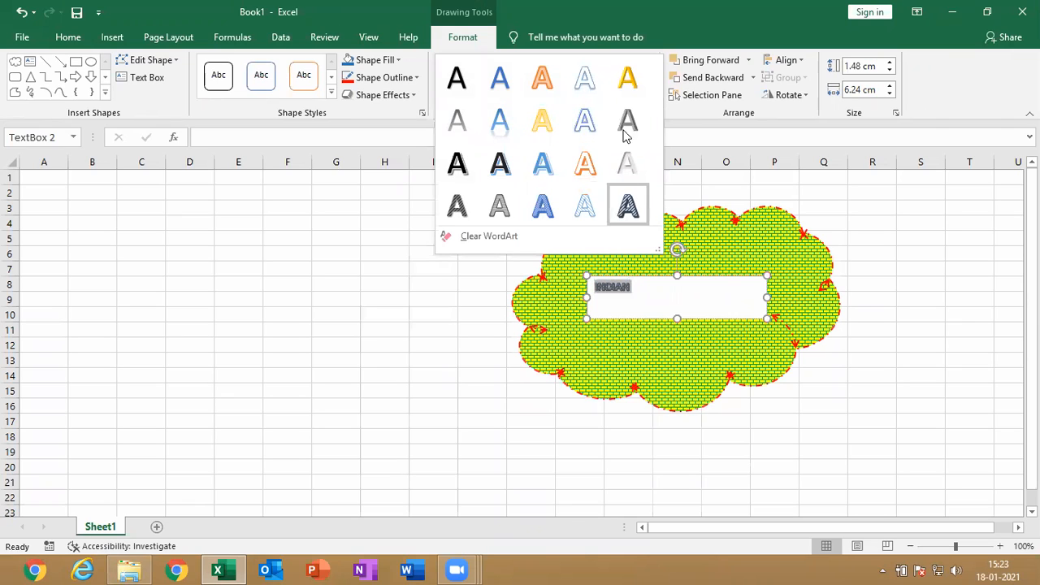
pyautogui.click(550, 82)
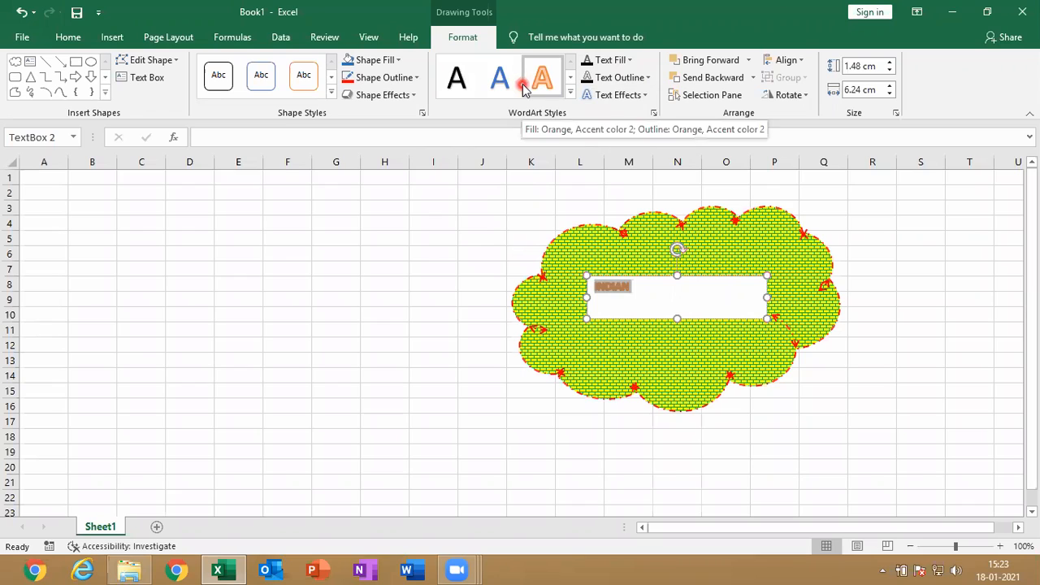
# Enlarge the INDIAN text by six font-size steps and extend the text box downward to a height of about 1.8 cm
pyautogui.hotkey('ctrl', 'shift', '.')
pyautogui.hotkey('ctrl', 'shift', '.')
pyautogui.hotkey('ctrl', 'shift', '.')
pyautogui.hotkey('ctrl', 'shift', '.')
pyautogui.hotkey('ctrl', 'shift', '.')
pyautogui.hotkey('ctrl', 'shift', '.')
pyautogui.hotkey('ctrl', 'shift', '.')
pyautogui.hotkey('ctrl', 'shift', '.')
pyautogui.hotkey('ctrl', 'shift', '.')
pyautogui.hotkey('ctrl', 'shift', '.')
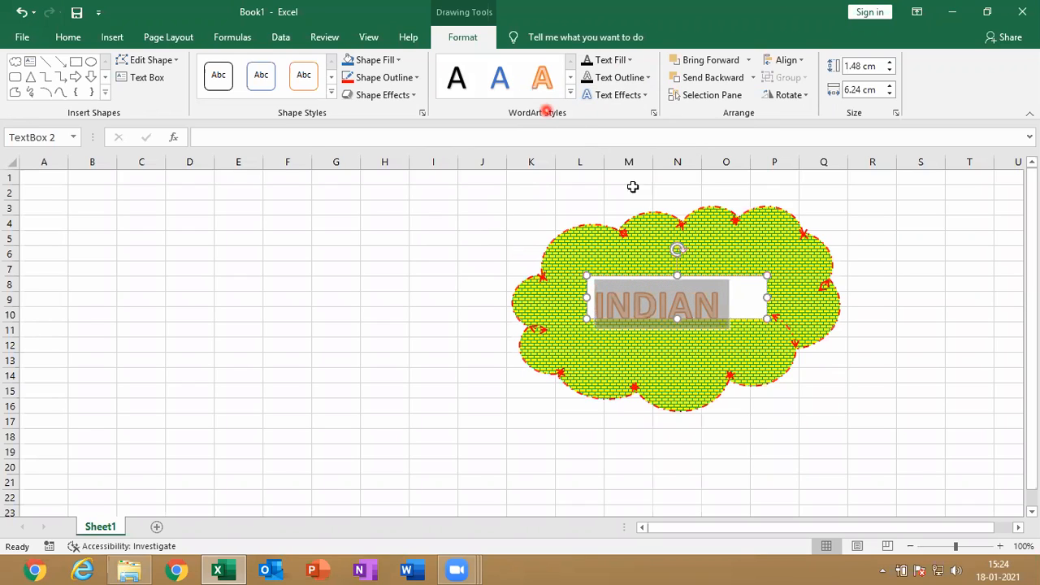
pyautogui.click(740, 286)
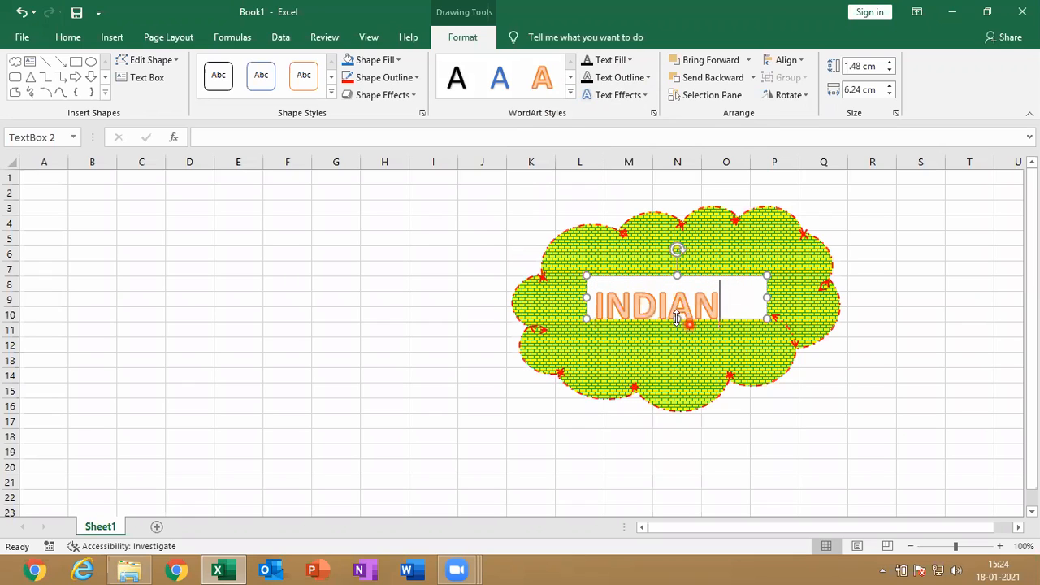
pyautogui.moveTo(677, 317); pyautogui.dragTo(677, 328)
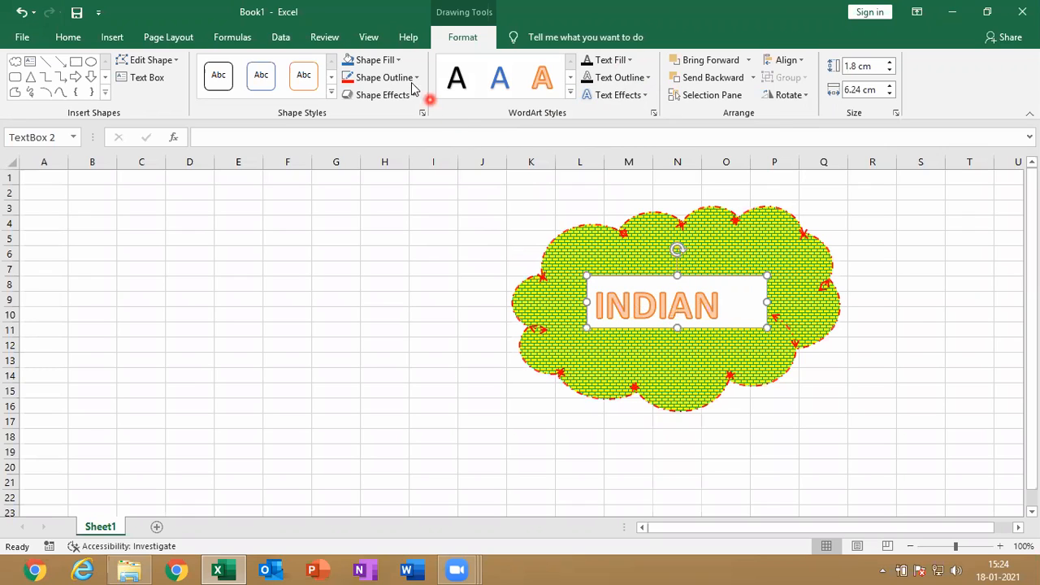
# Remove the fill and outline from the INDIAN text box and place the cursor back in its text
pyautogui.click(583, 301)
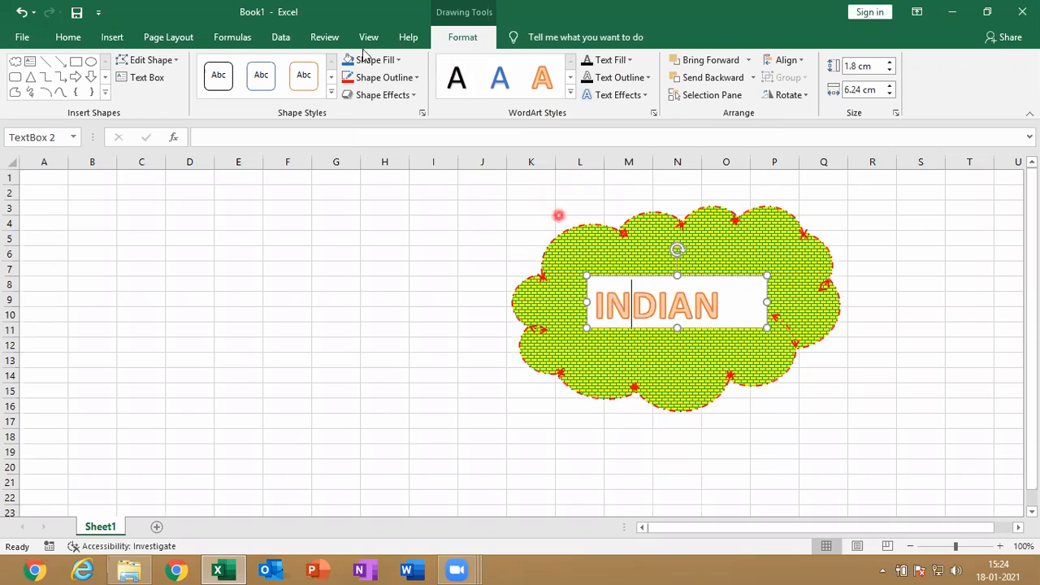
pyautogui.click(399, 59)
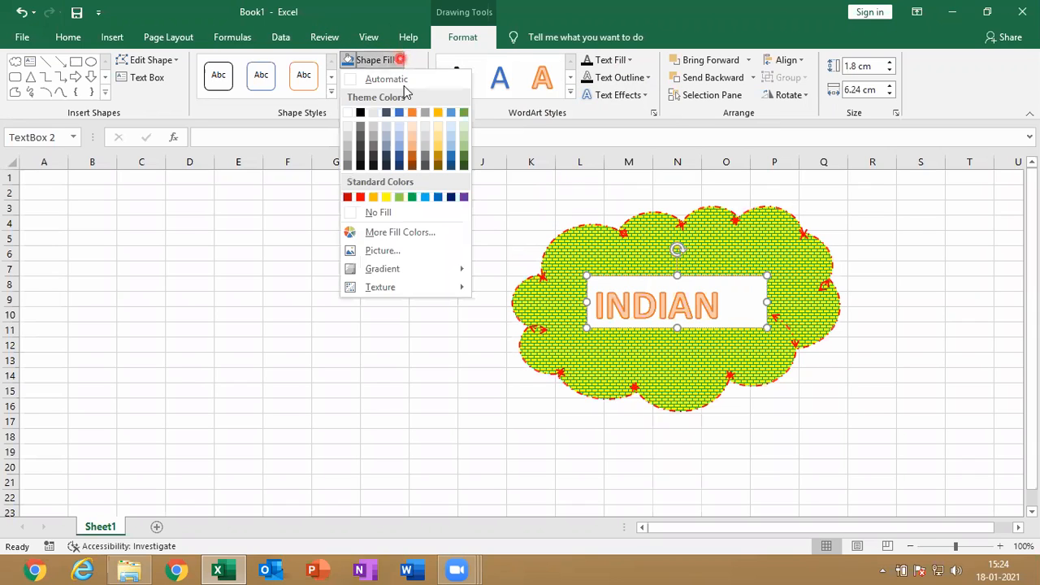
pyautogui.click(379, 212)
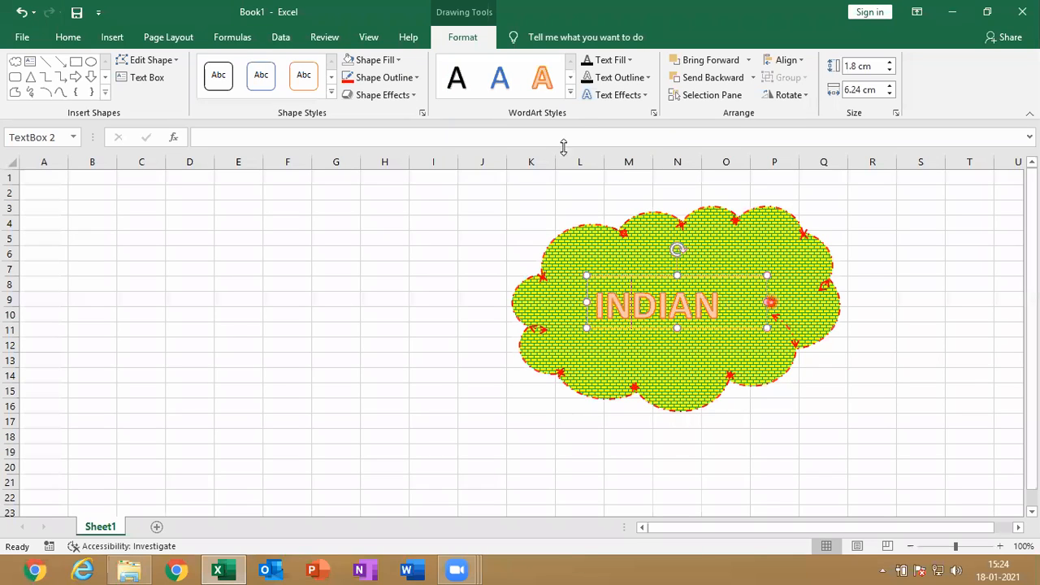
pyautogui.click(402, 78)
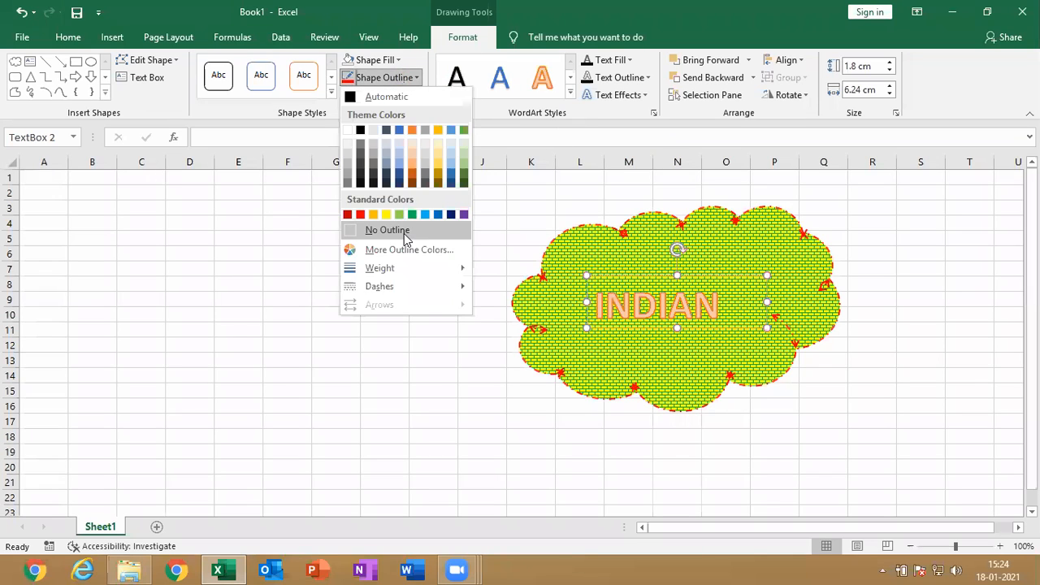
pyautogui.click(404, 231)
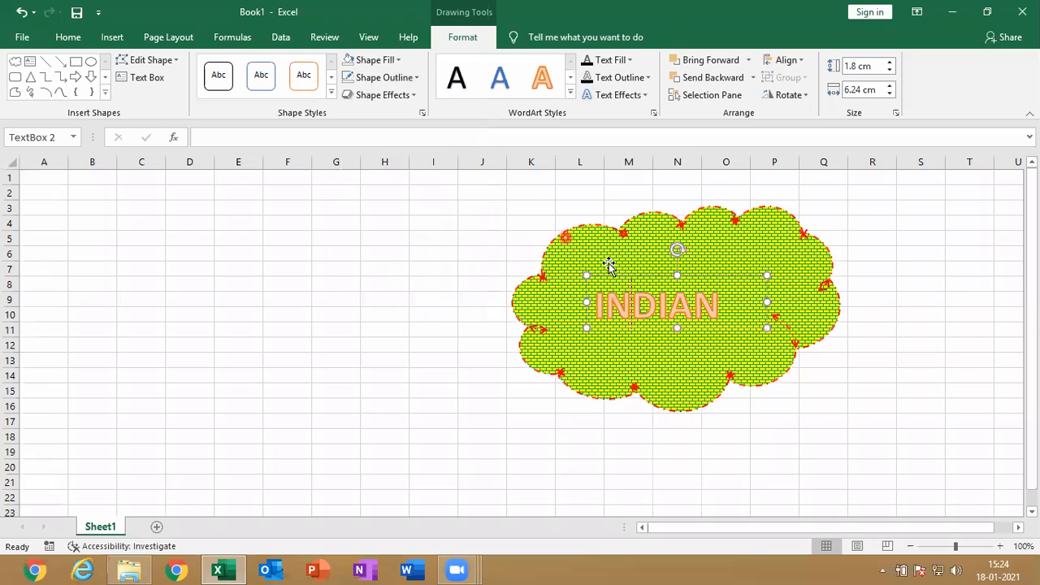
pyautogui.click(746, 358)
pyautogui.click(711, 293)
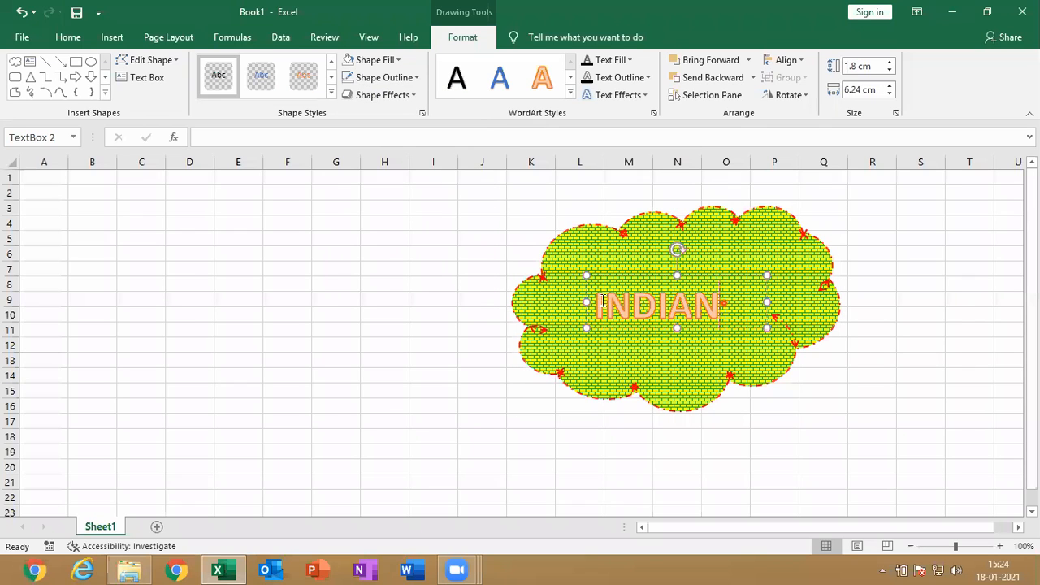
# Fill the INDIAN text with the standard light blue color
pyautogui.doubleClick(603, 301)
pyautogui.click(617, 60)
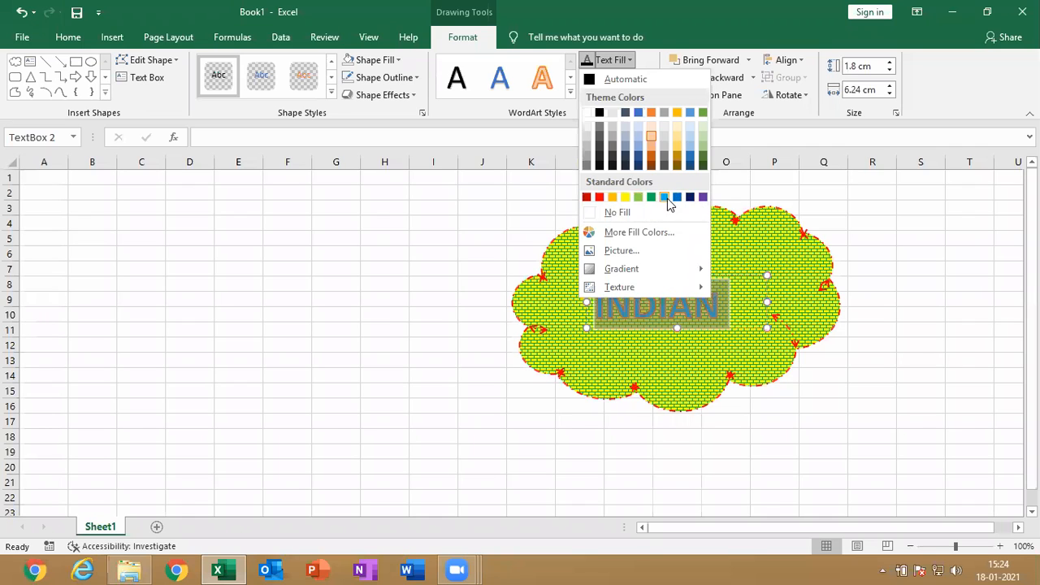
pyautogui.click(667, 198)
pyautogui.click(694, 311)
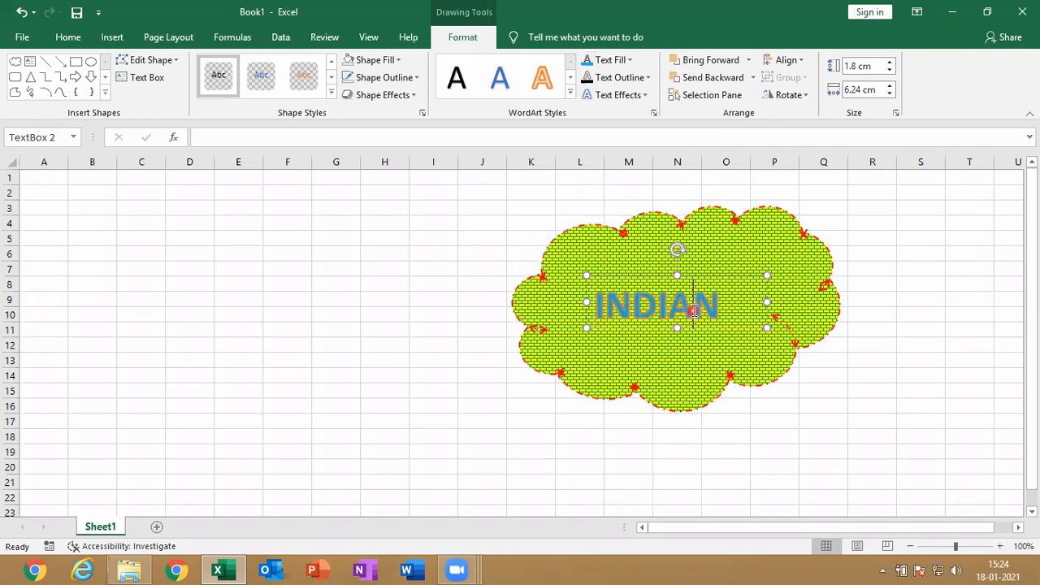
# Fill the INDIAN text with the picture TIGER.jpg from the Pictures library
pyautogui.moveTo(727, 315); pyautogui.dragTo(594, 303)
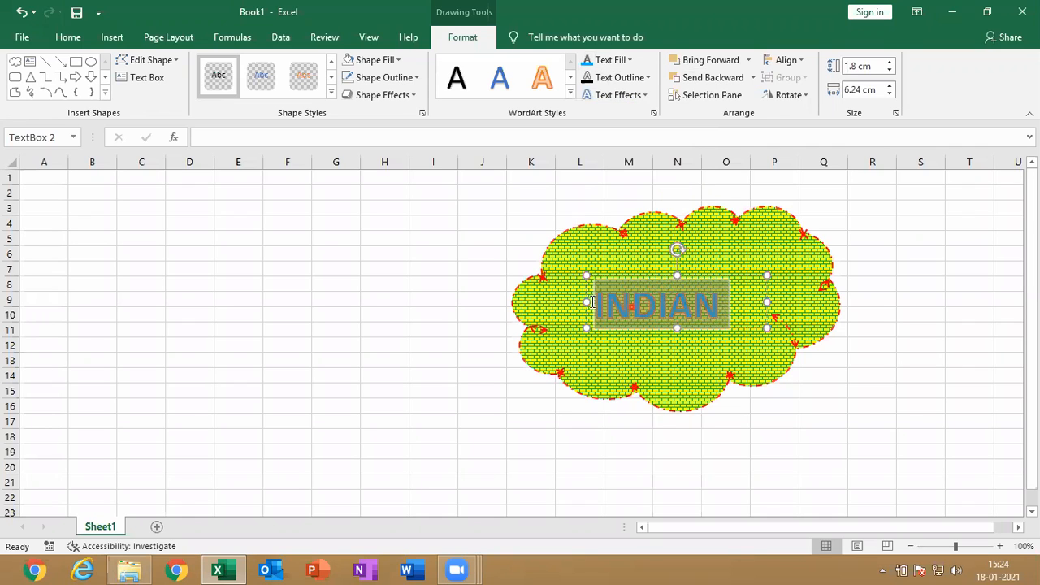
pyautogui.click(618, 59)
pyautogui.click(633, 248)
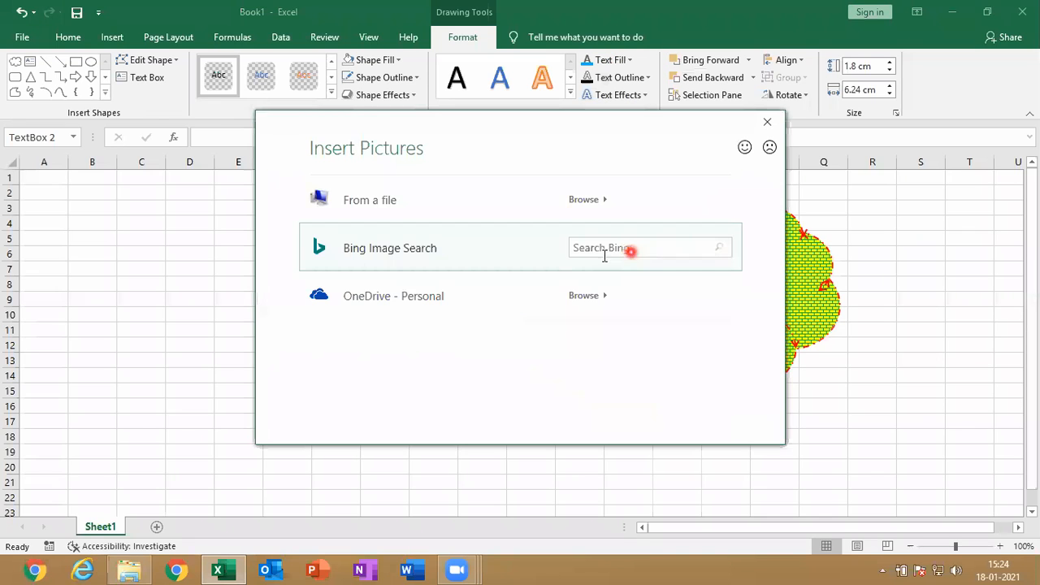
pyautogui.click(583, 205)
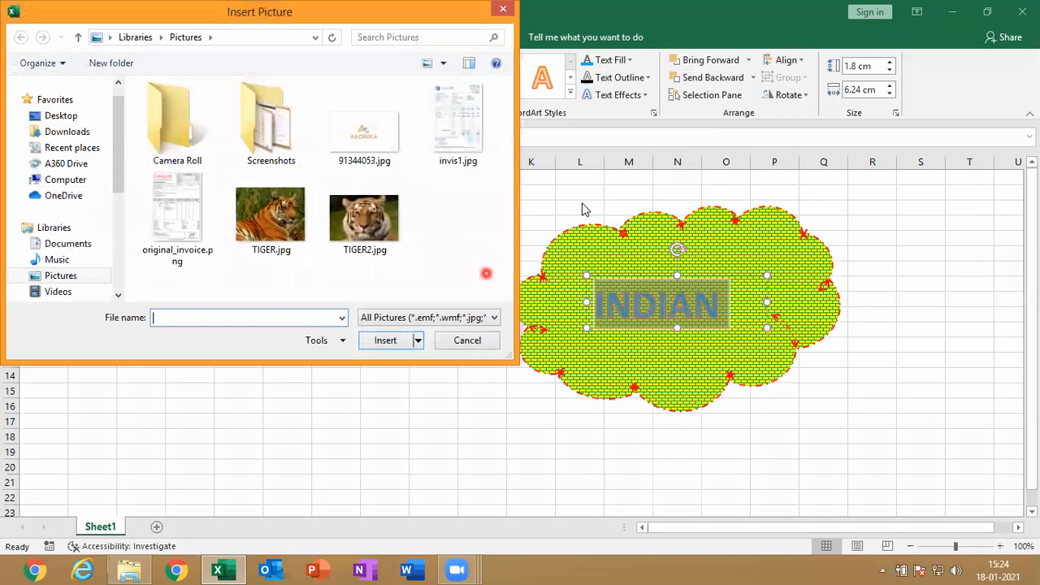
pyautogui.click(276, 221)
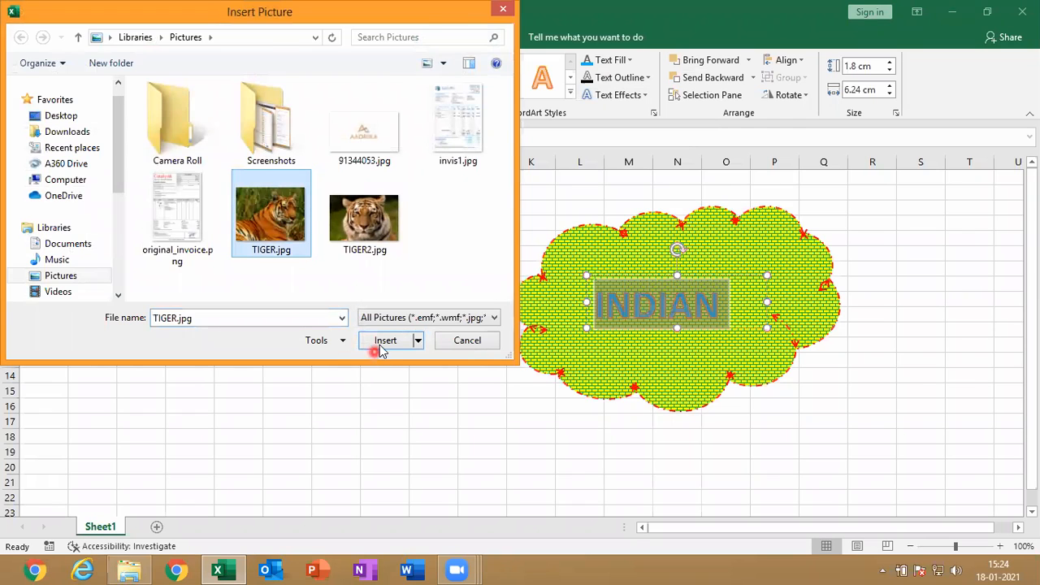
pyautogui.click(379, 347)
pyautogui.click(651, 311)
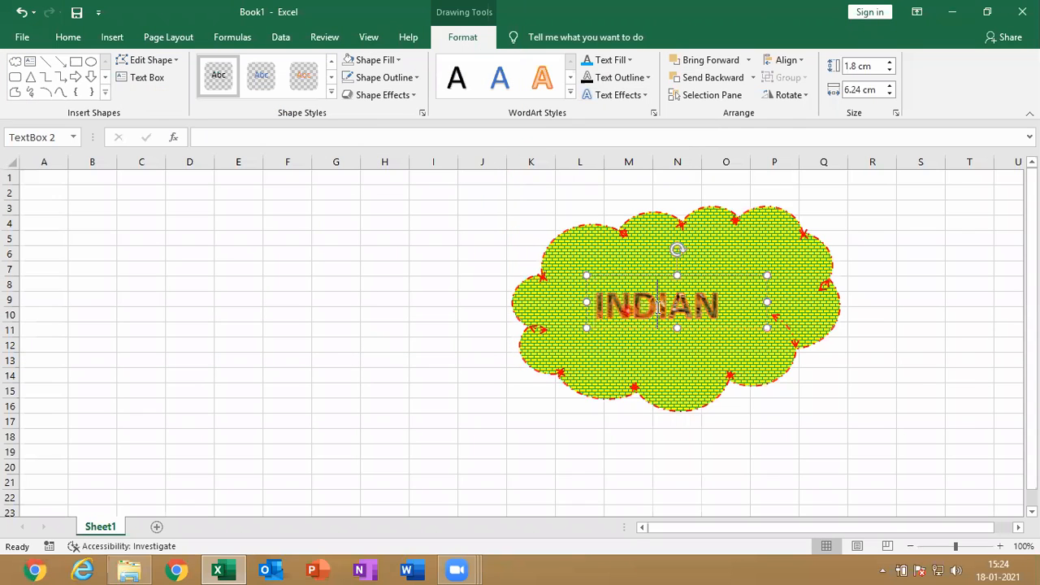
# Open the detailed gradient settings for the INDIAN text and switch its text fill to Gradient fill
pyautogui.moveTo(724, 307); pyautogui.dragTo(593, 307)
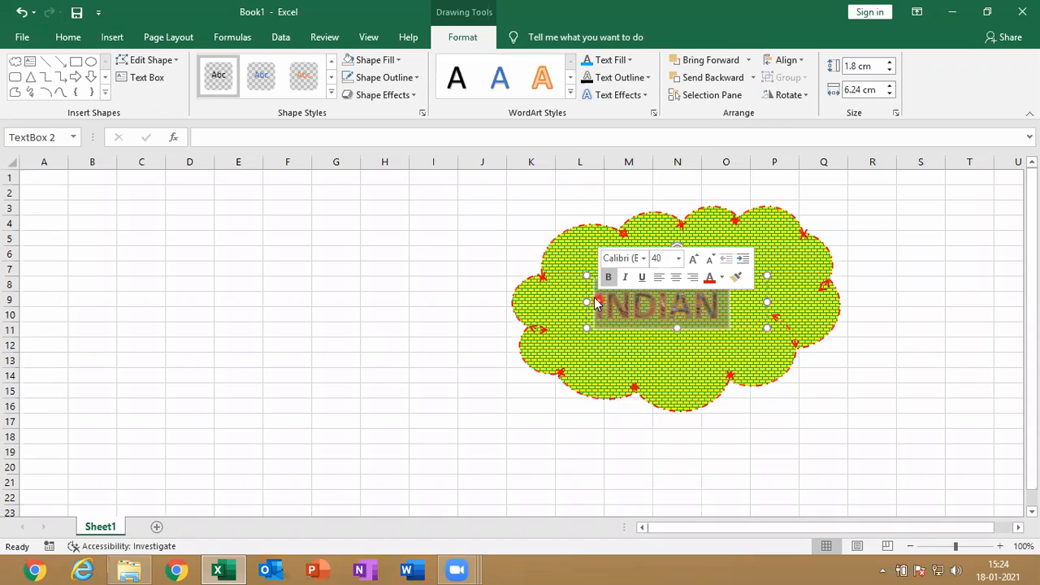
pyautogui.click(611, 60)
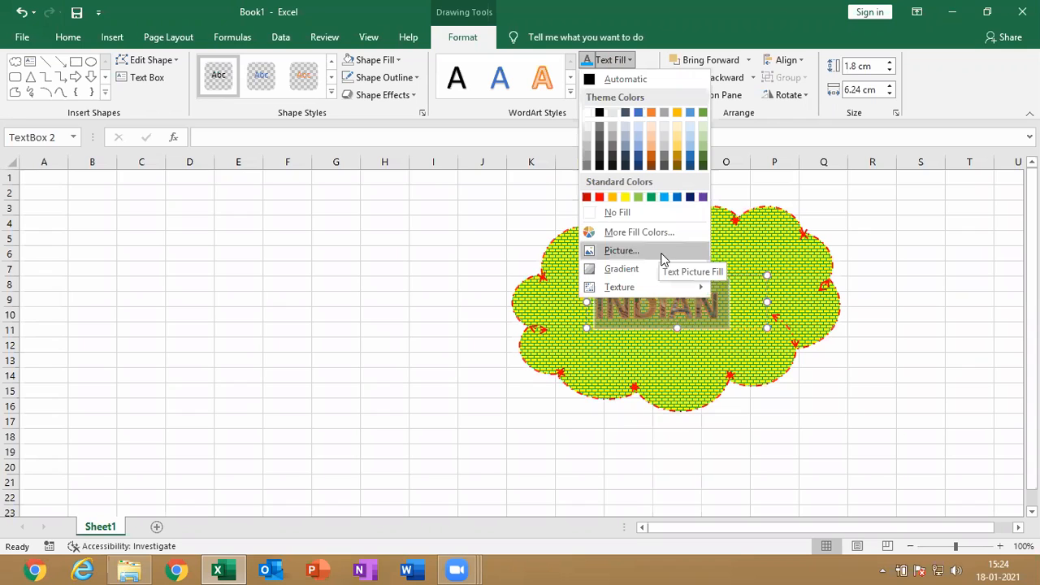
pyautogui.moveTo(662, 271)
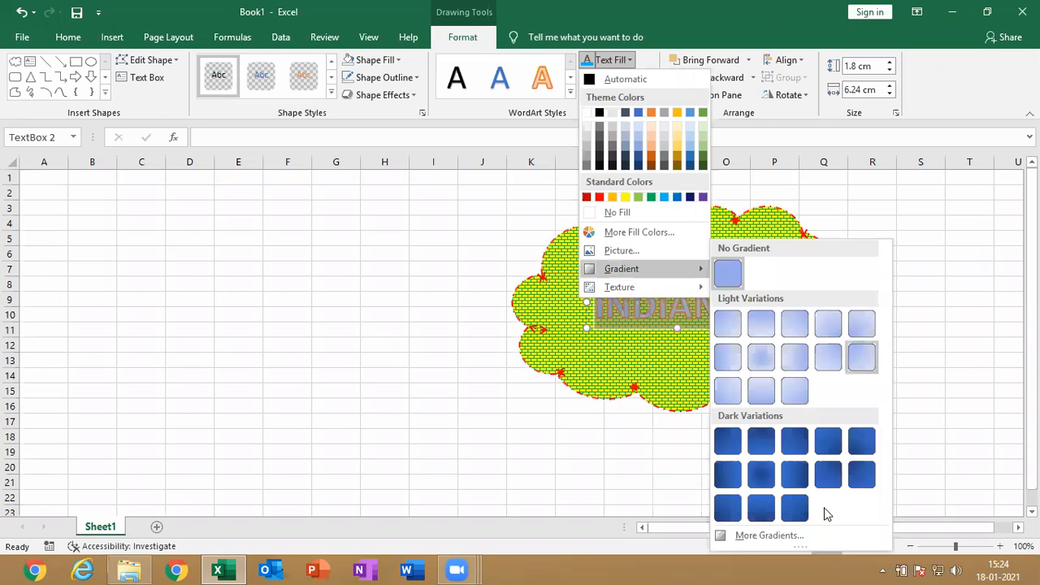
pyautogui.click(520, 365)
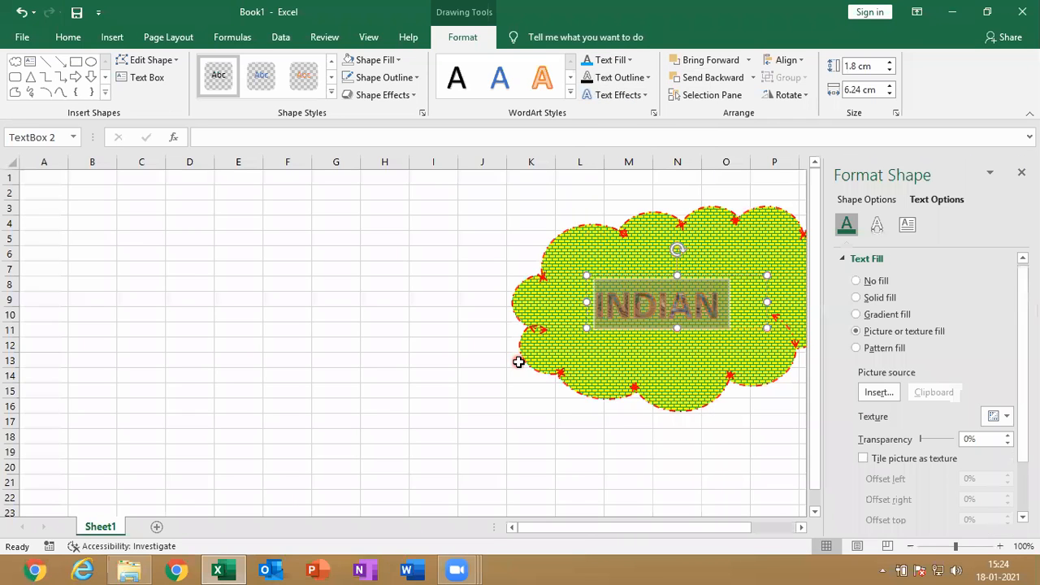
pyautogui.click(900, 331)
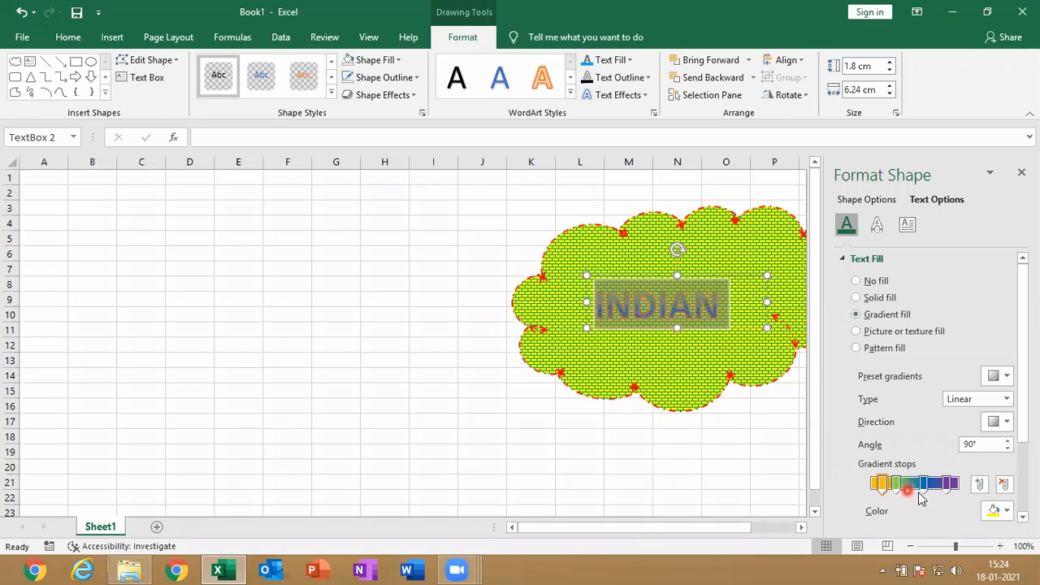
# Switch the INDIAN text to a picture or texture fill and apply the water droplets texture
pyautogui.click(920, 336)
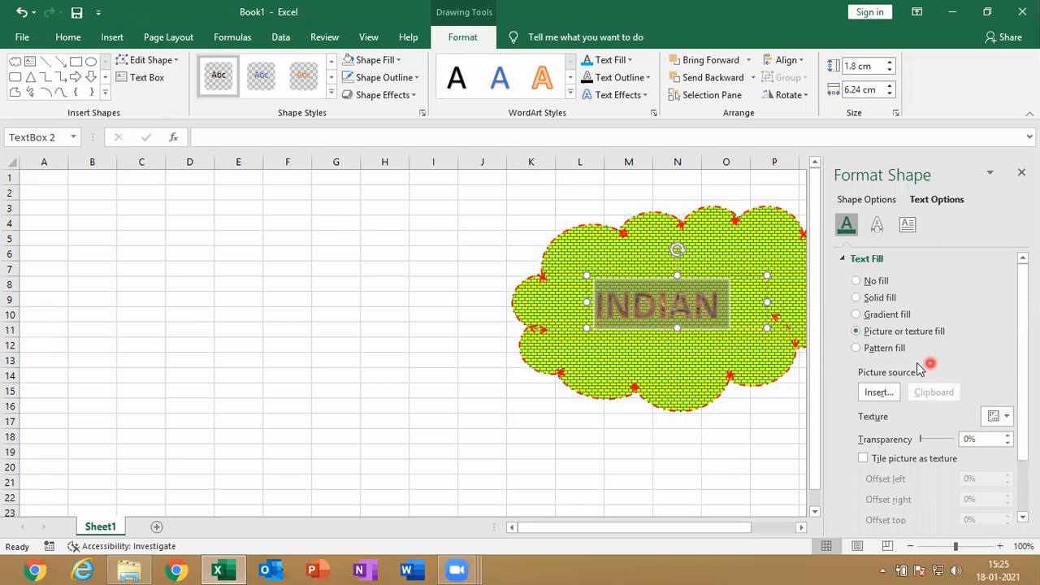
pyautogui.click(997, 415)
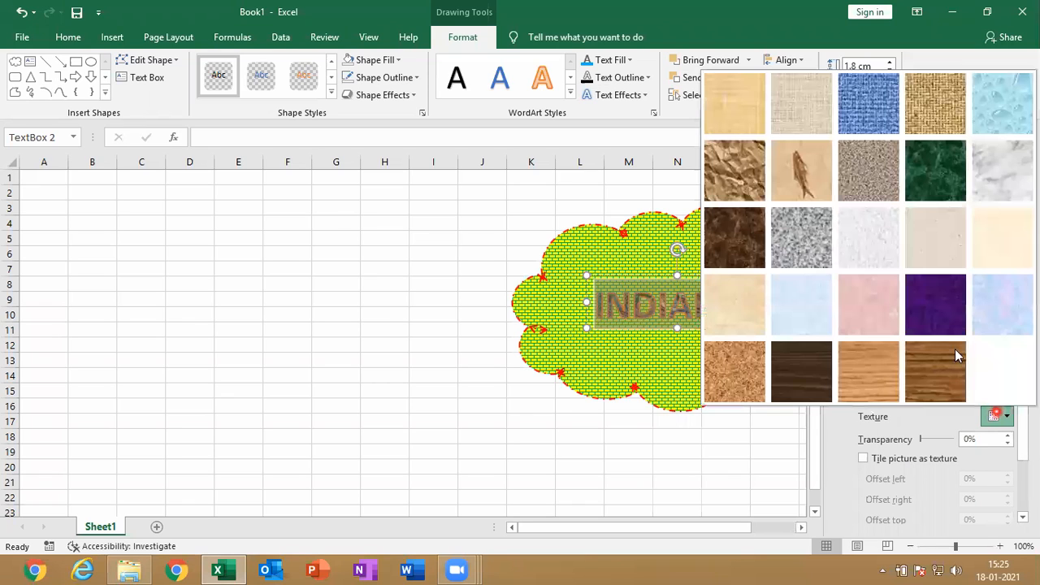
pyautogui.click(994, 115)
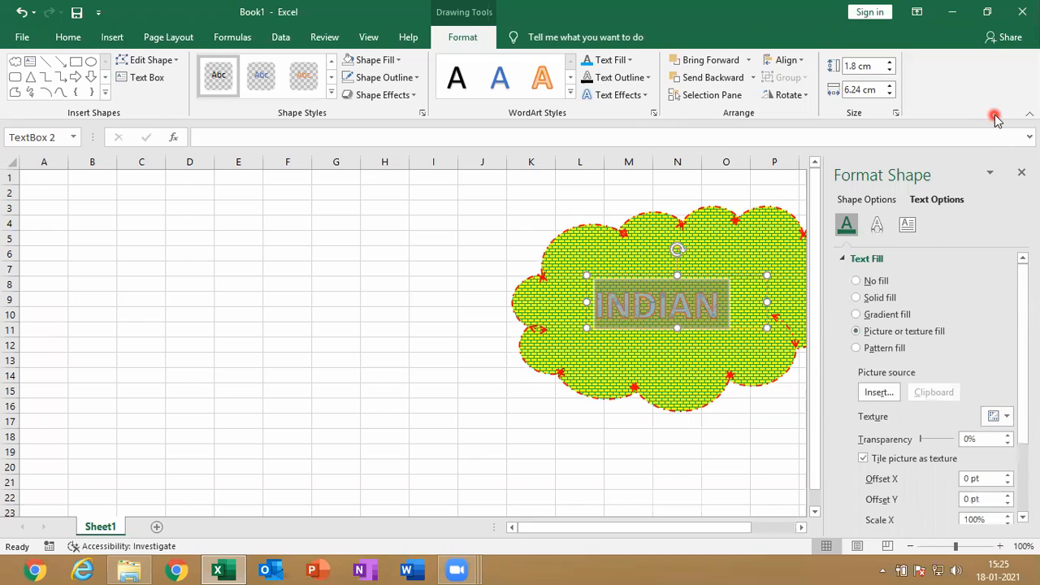
# Give the INDIAN text a pattern fill, trying dark horizontal stripes and the sphere pattern
pyautogui.click(898, 351)
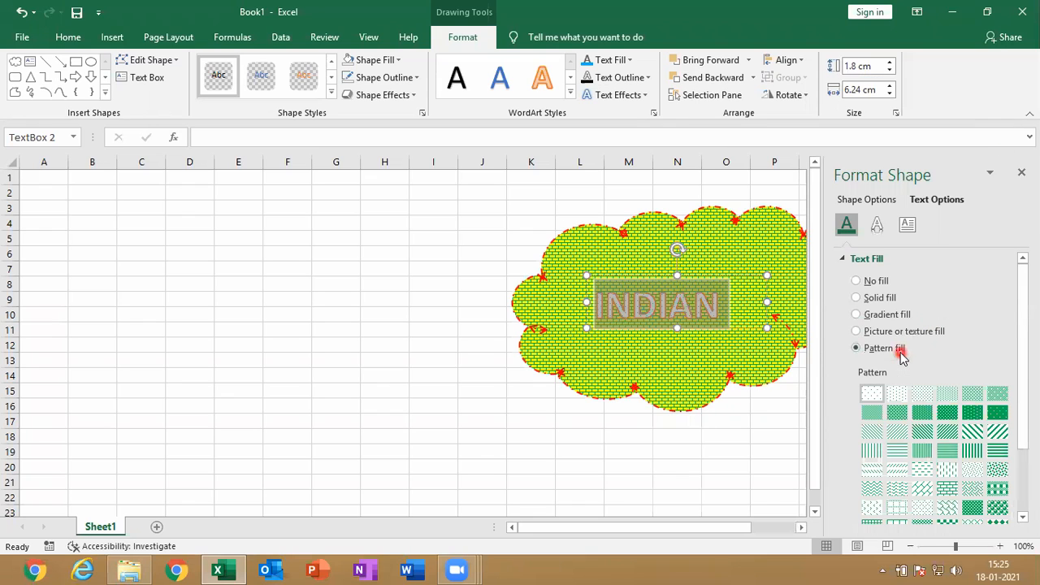
pyautogui.click(998, 451)
pyautogui.click(997, 508)
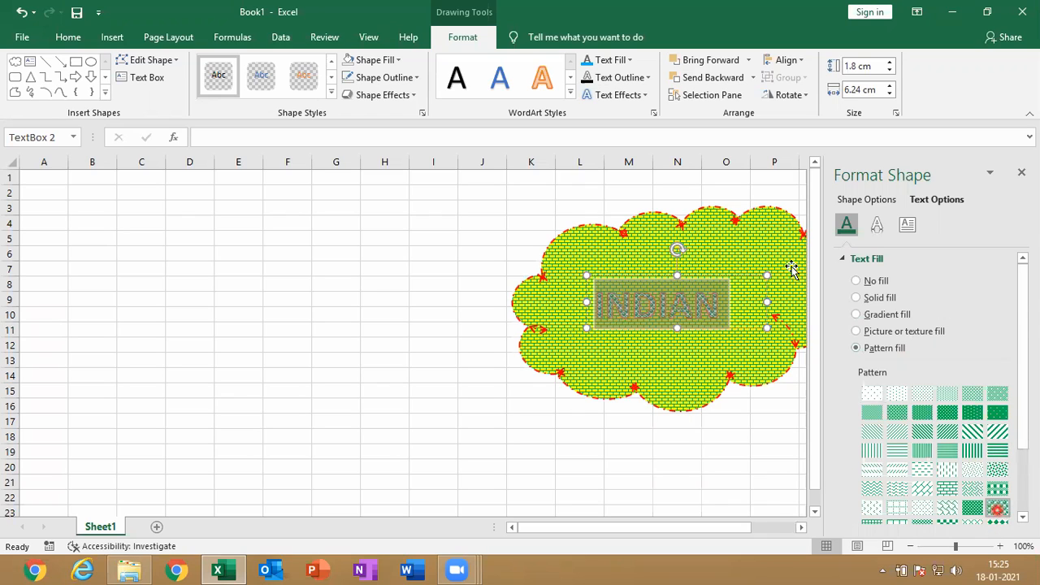
# Apply the orange Accent color 2 WordArt style to the INDIAN text and close the shape formatting pane
pyautogui.click(542, 77)
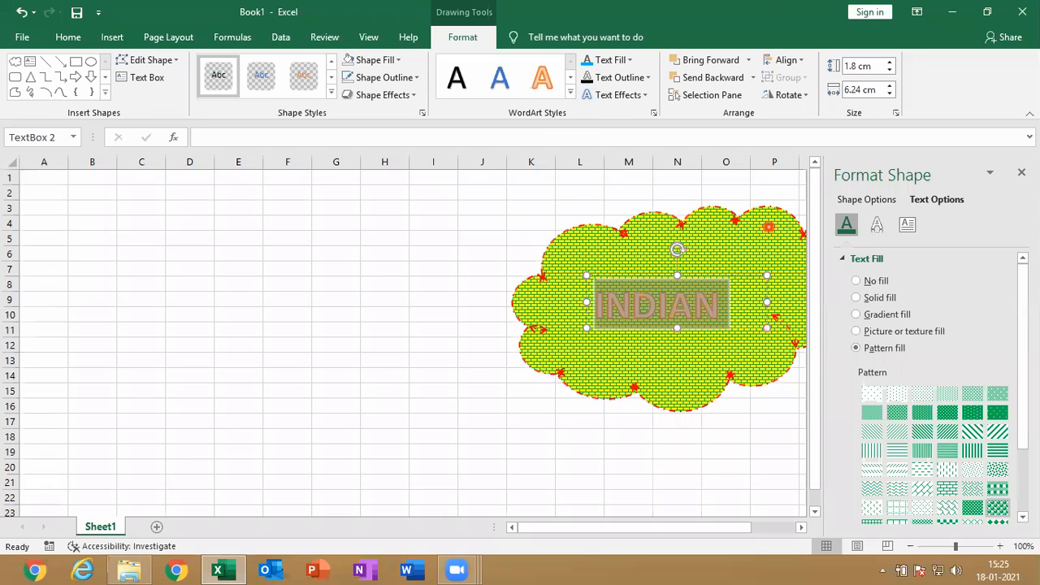
pyautogui.click(1021, 173)
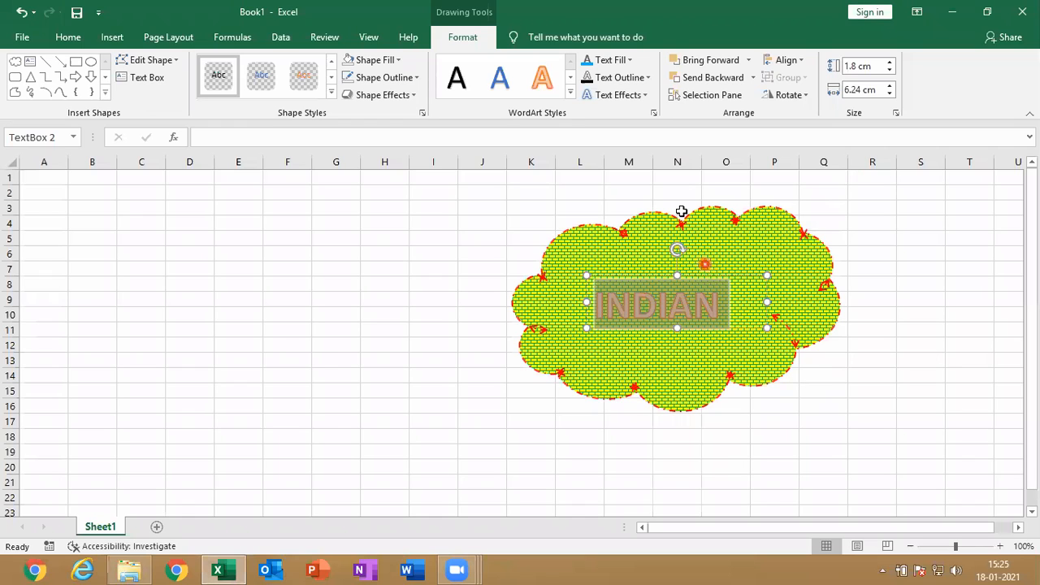
# Outline the INDIAN text in standard light blue with a weight of 3 pt
pyautogui.click(649, 78)
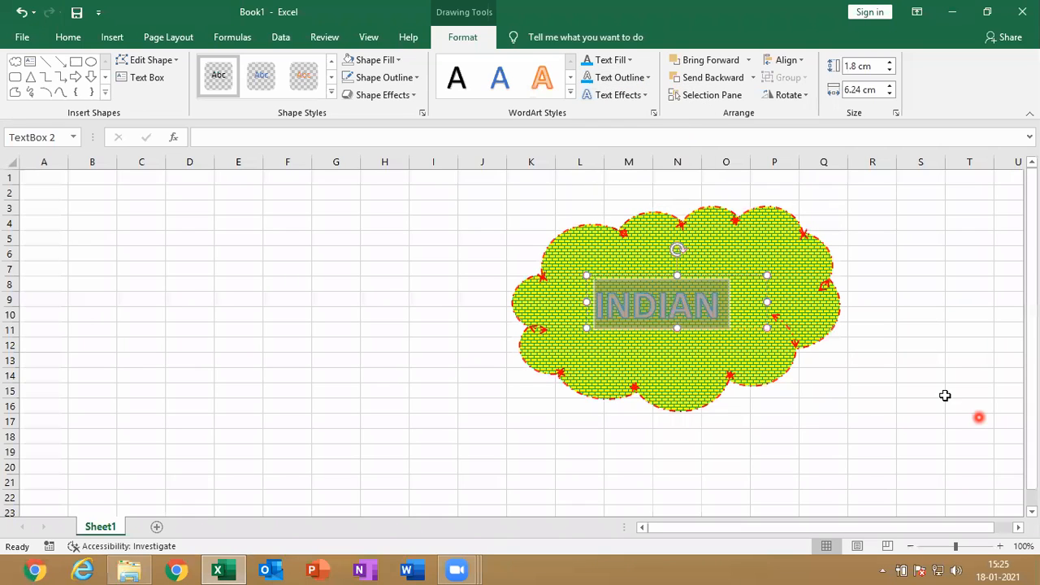
pyautogui.click(1007, 281)
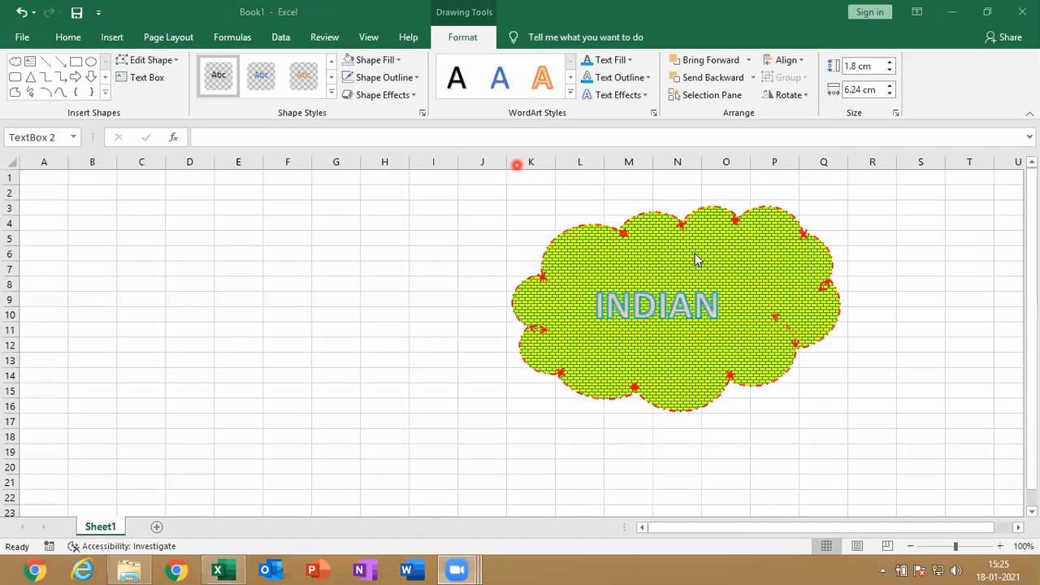
pyautogui.click(610, 306)
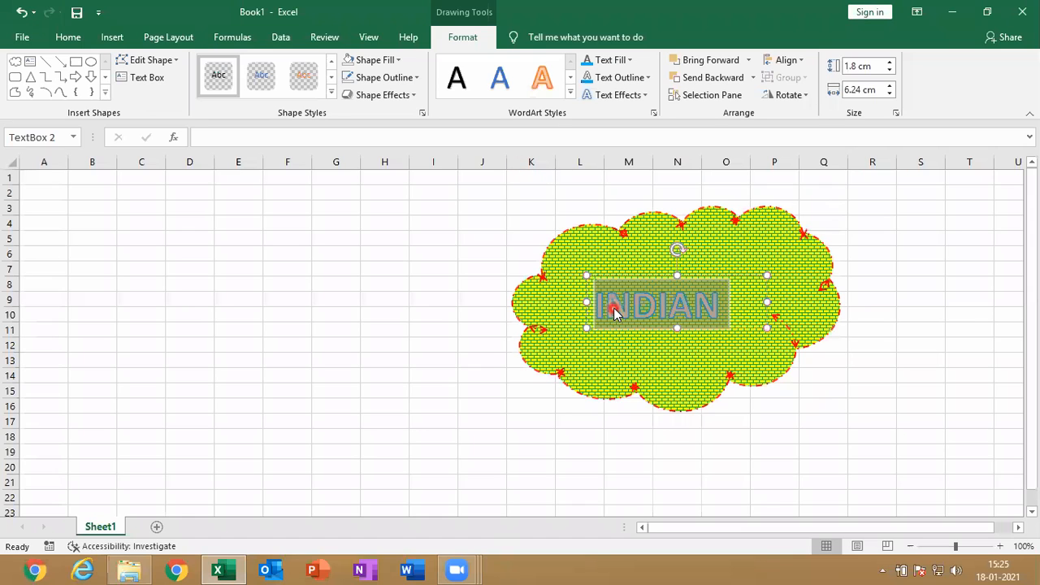
pyautogui.click(642, 96)
pyautogui.click(640, 78)
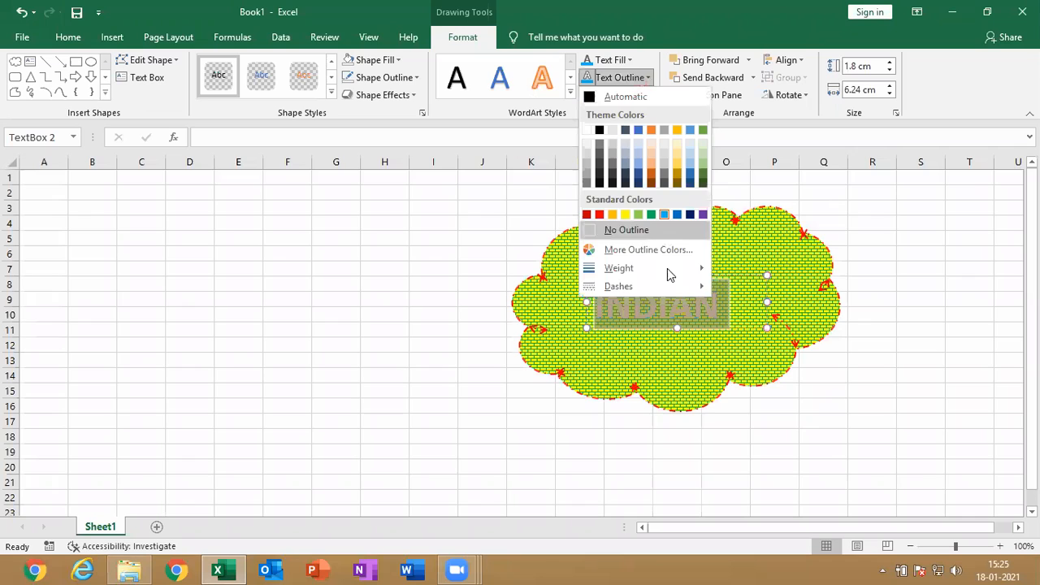
pyautogui.moveTo(667, 270)
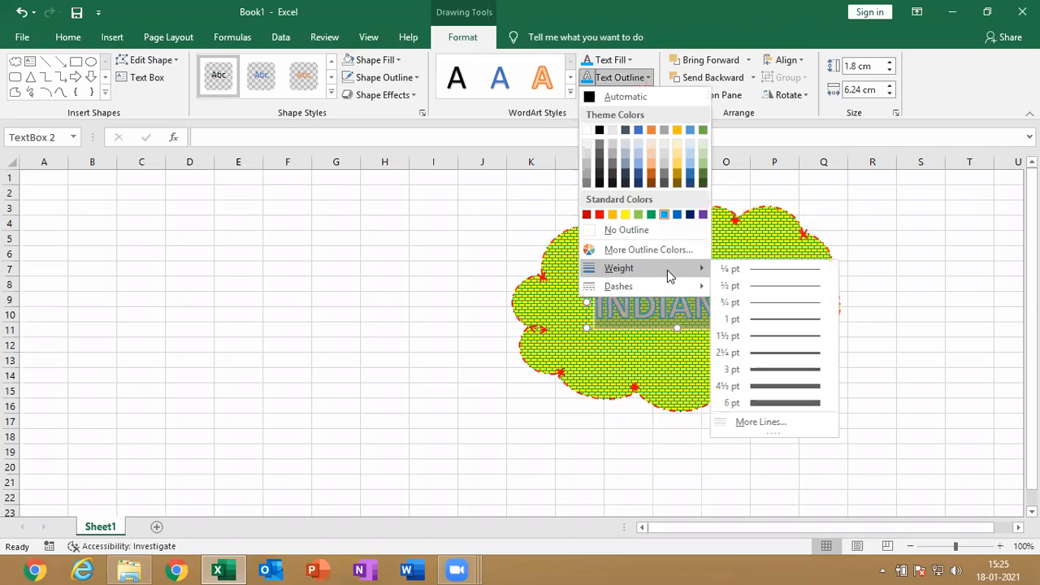
pyautogui.click(773, 369)
# Move the cloud to columns A to G and place the INDIAN text box beside its lower right edge
pyautogui.click(611, 95)
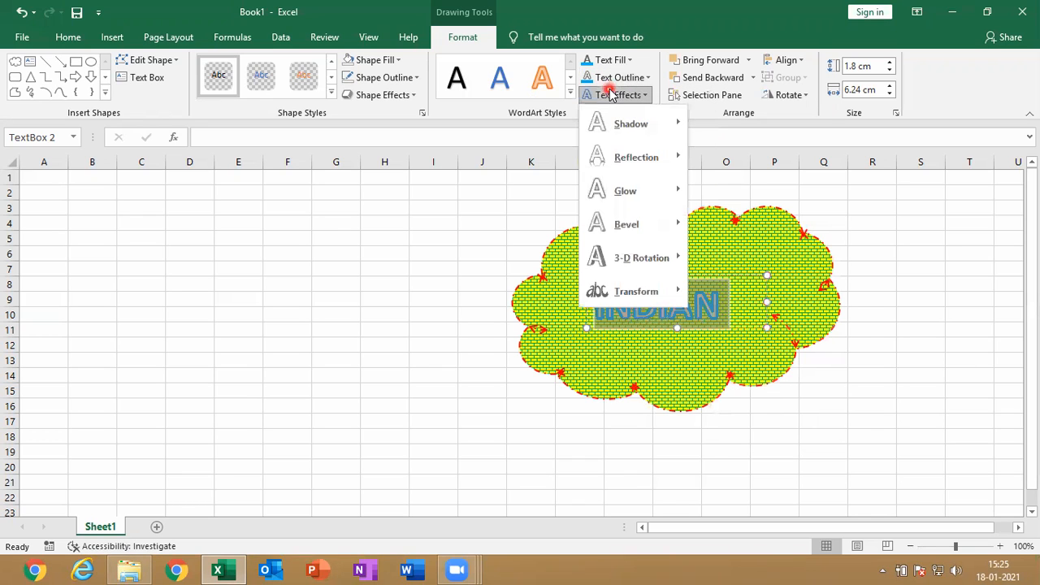
pyautogui.moveTo(650, 129)
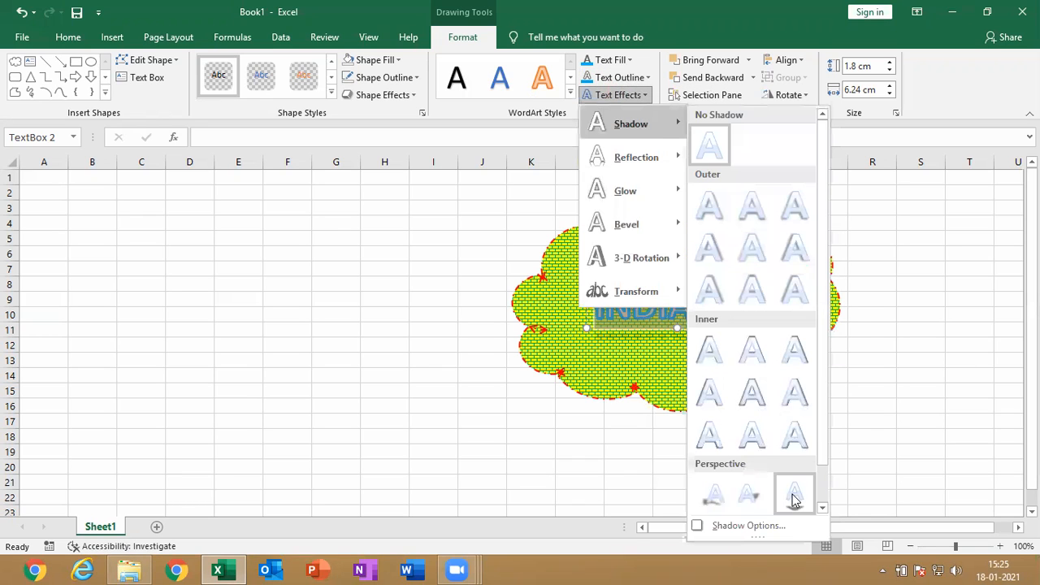
pyautogui.click(639, 371)
pyautogui.moveTo(638, 372); pyautogui.dragTo(160, 431)
pyautogui.click(605, 313)
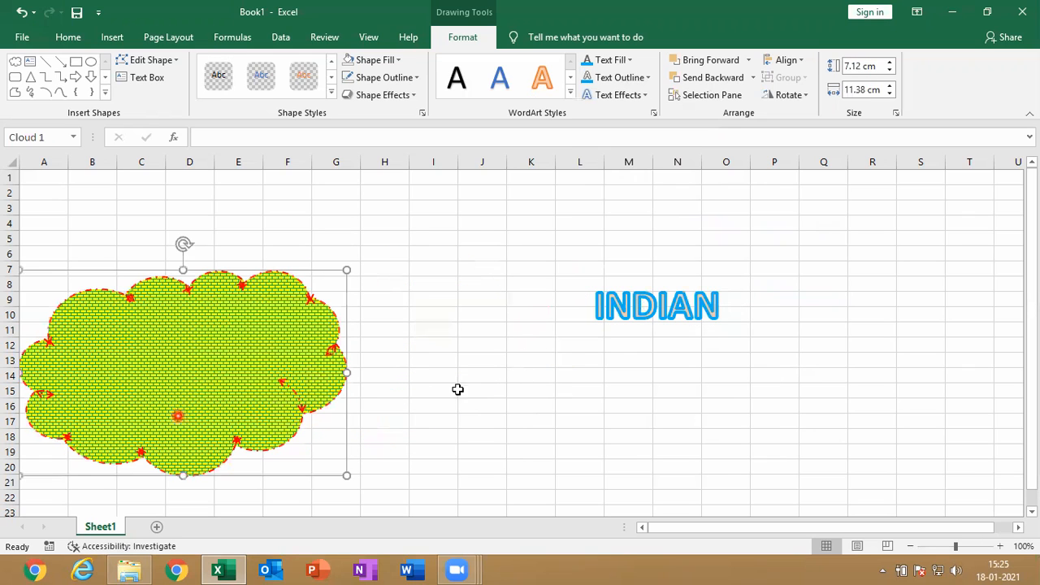
pyautogui.click(662, 319)
pyautogui.moveTo(657, 324); pyautogui.dragTo(415, 431)
pyautogui.click(638, 79)
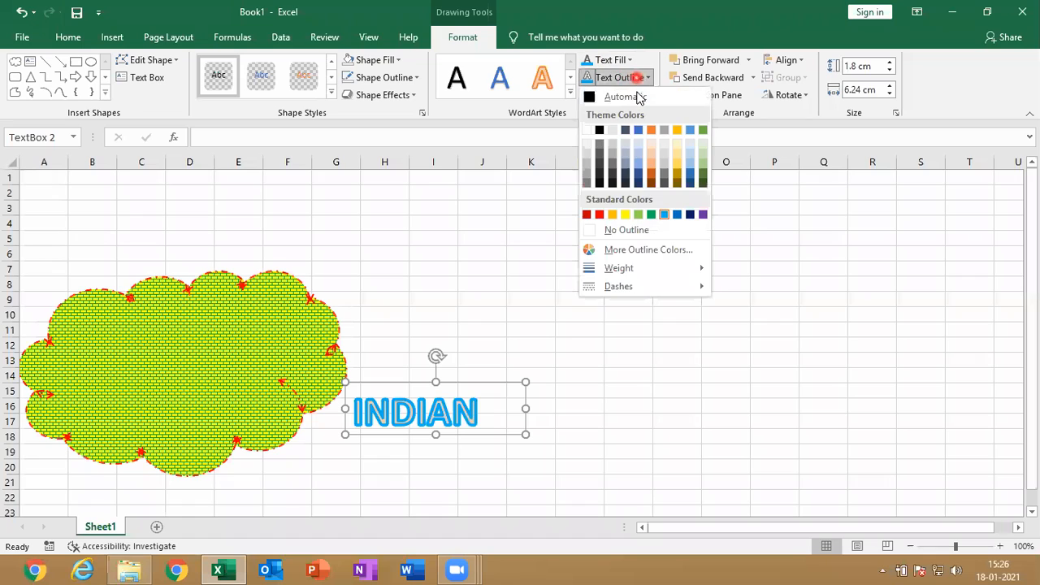
pyautogui.click(638, 79)
pyautogui.click(639, 79)
pyautogui.click(638, 78)
# Preview glow, bevel and 3-D rotation effects on the INDIAN text and apply the upward chevron warp transform
pyautogui.click(637, 95)
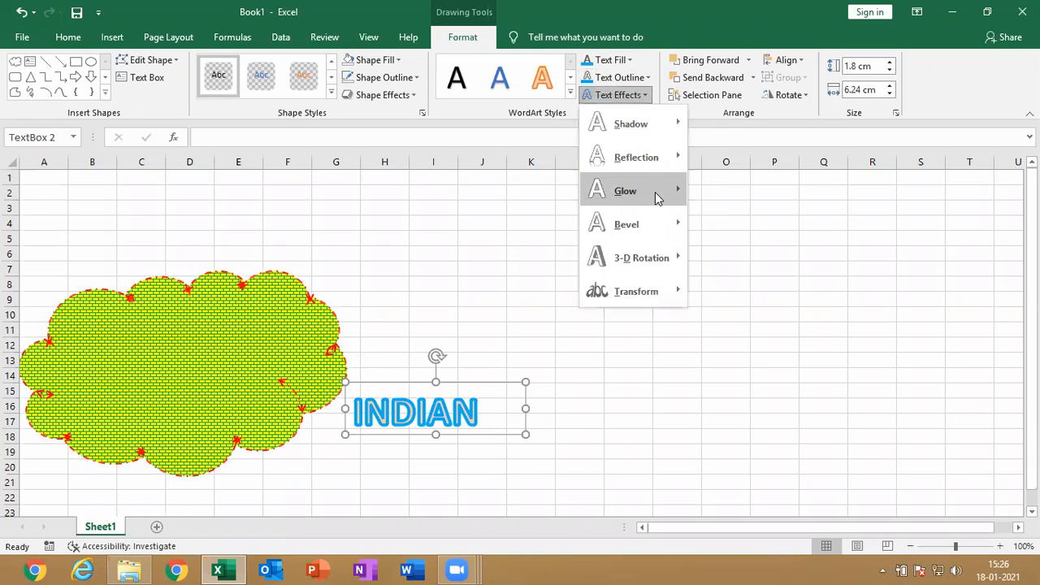
pyautogui.moveTo(656, 195)
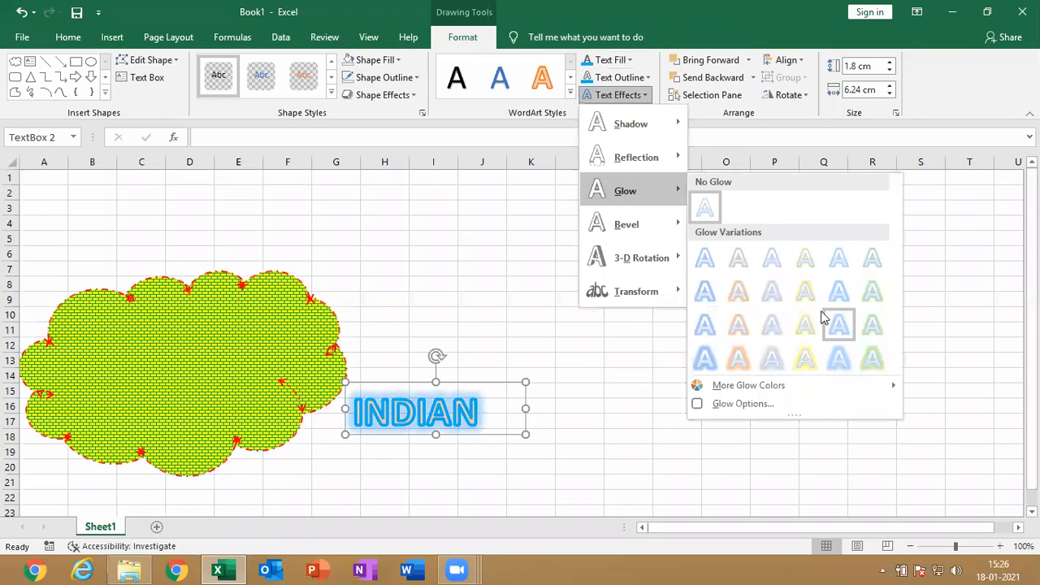
pyautogui.moveTo(657, 234)
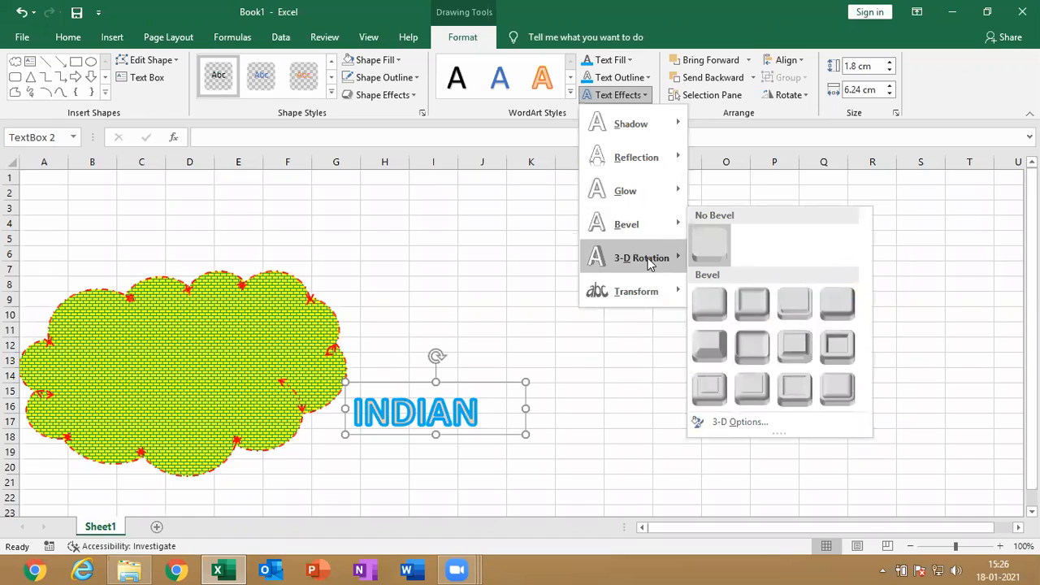
pyautogui.moveTo(646, 258)
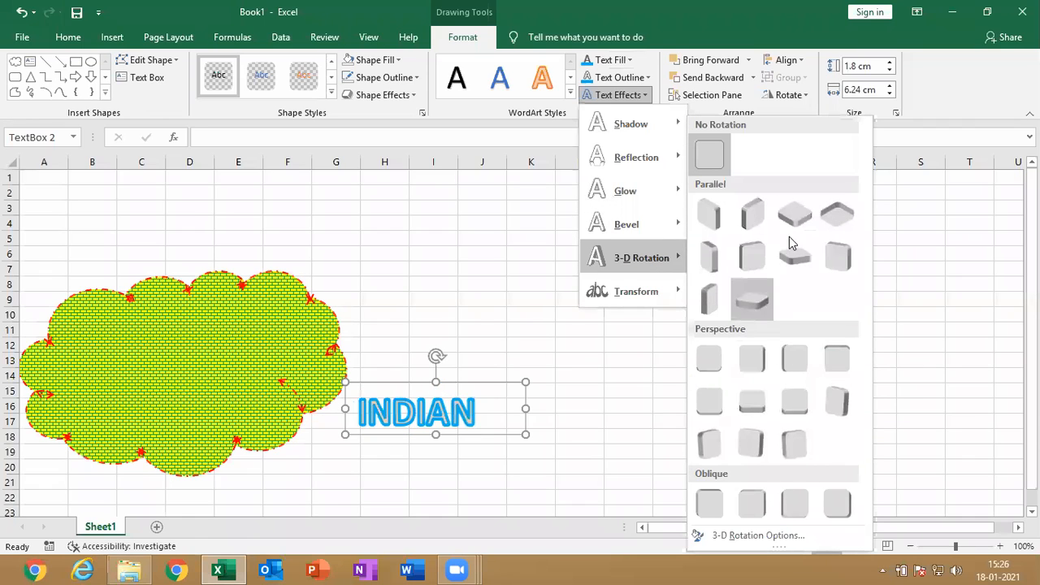
pyautogui.moveTo(657, 305)
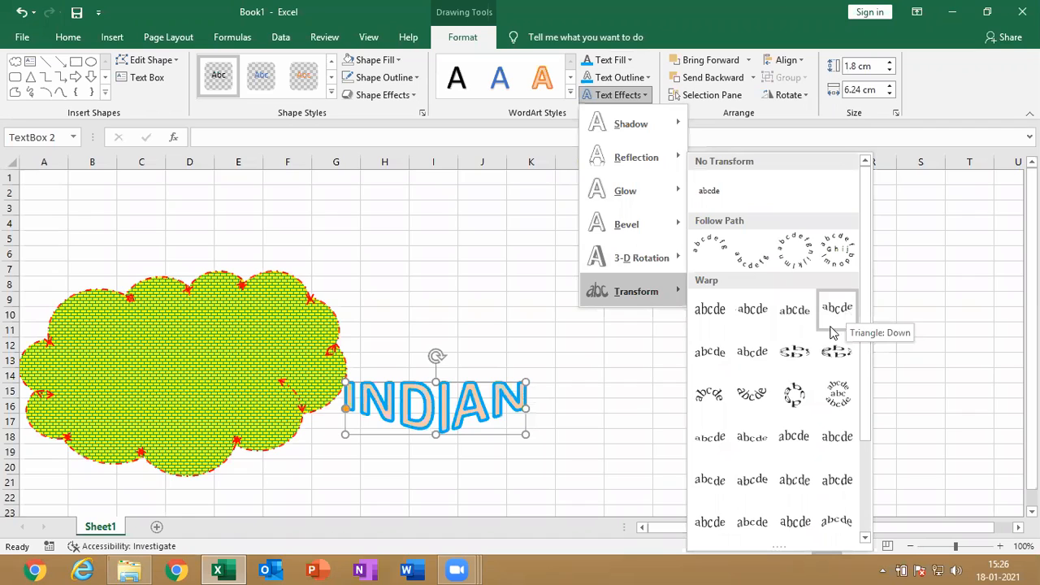
pyautogui.click(703, 354)
# Move the warped INDIAN text box onto the cloud so that it overlaps the cloud's right edge
pyautogui.moveTo(475, 382); pyautogui.dragTo(270, 345)
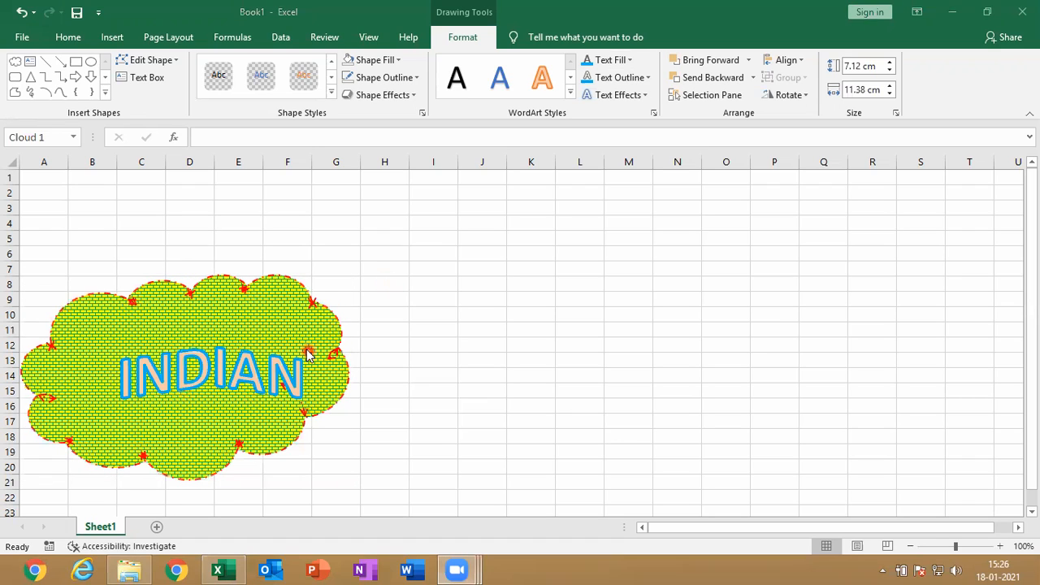
pyautogui.click(306, 349)
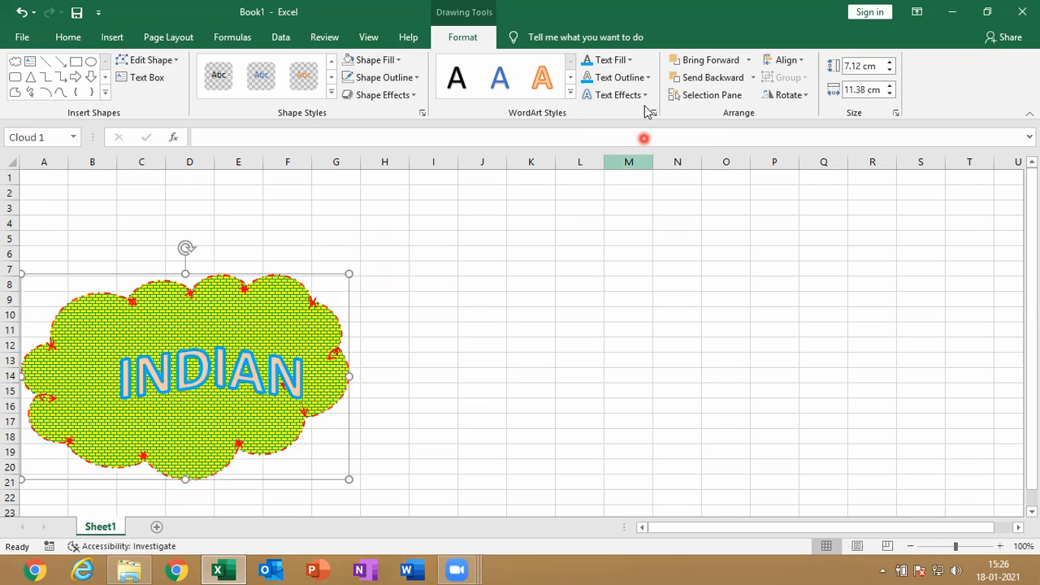
pyautogui.click(277, 381)
pyautogui.moveTo(333, 344); pyautogui.dragTo(372, 337)
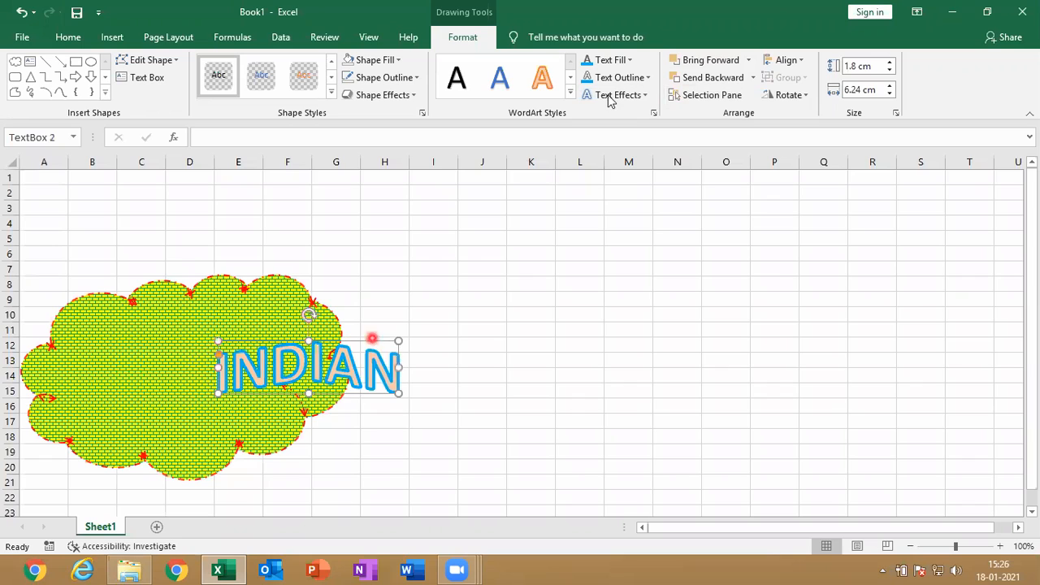
# Send the INDIAN text box behind the cloud and bring it forward again
pyautogui.click(707, 78)
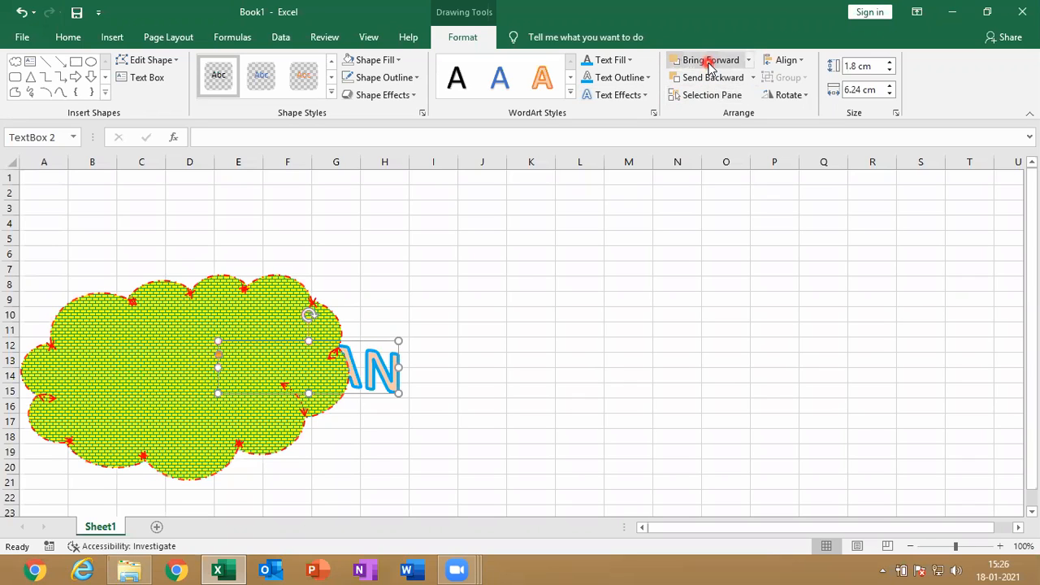
pyautogui.click(709, 62)
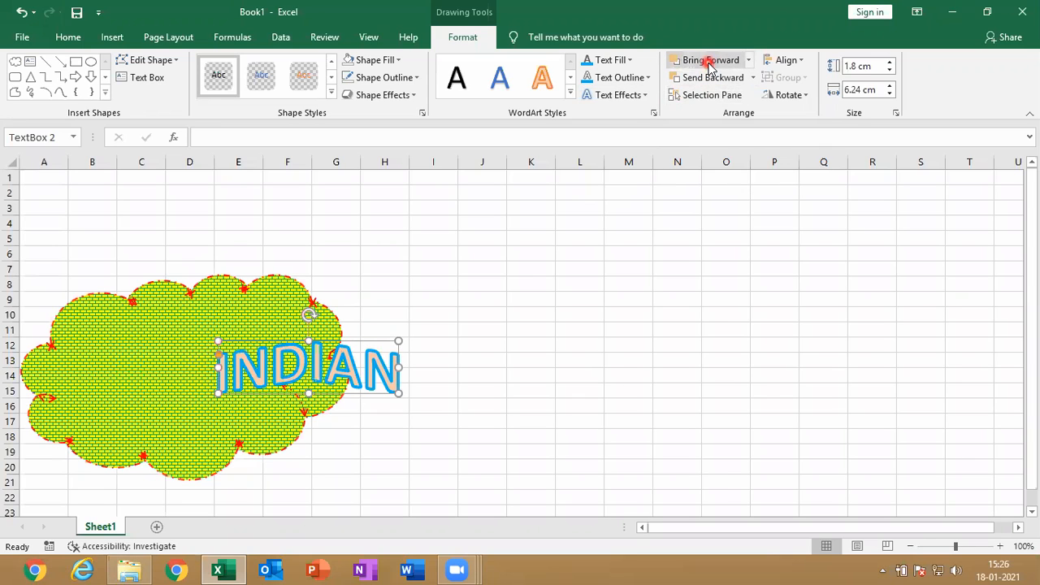
# Show the Selection pane and hide and reshow TextBox 2 and Cloud 1 one after the other
pyautogui.click(721, 99)
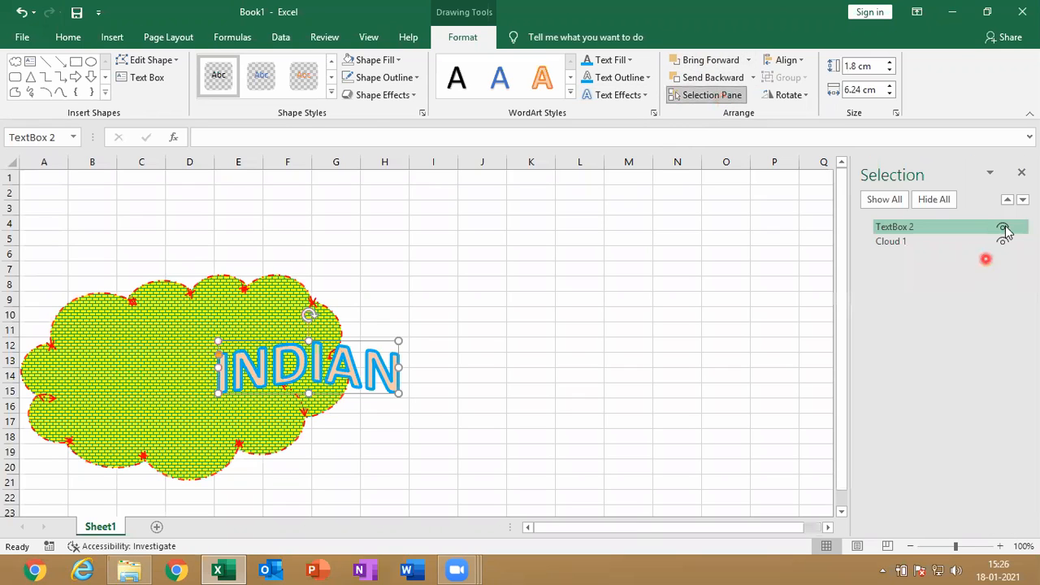
pyautogui.click(1004, 227)
pyautogui.click(1004, 227)
pyautogui.click(1004, 241)
pyautogui.click(1004, 242)
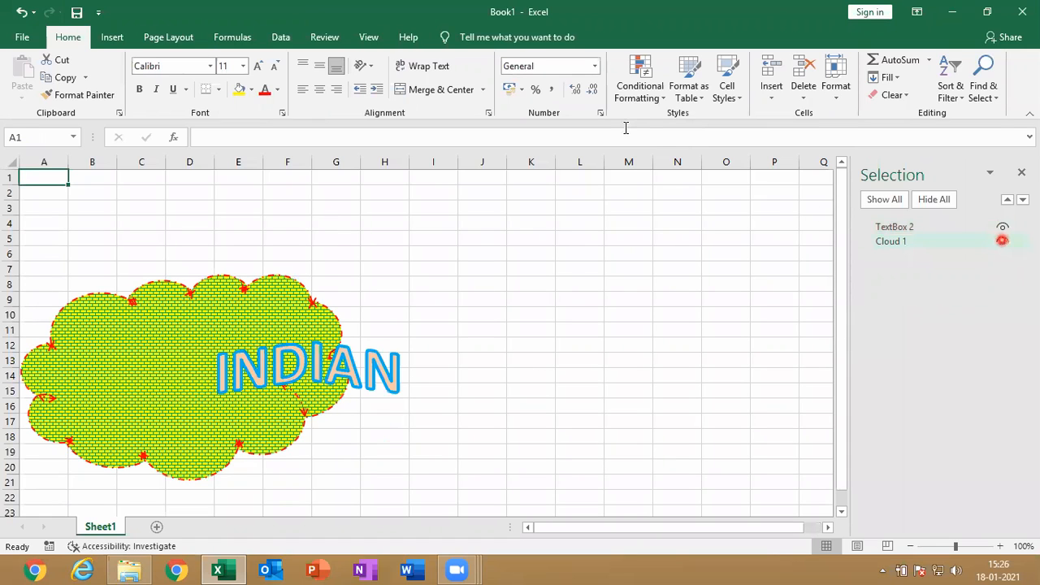
# Check the alignment options for the INDIAN text box and move it to the middle of the cloud
pyautogui.click(266, 362)
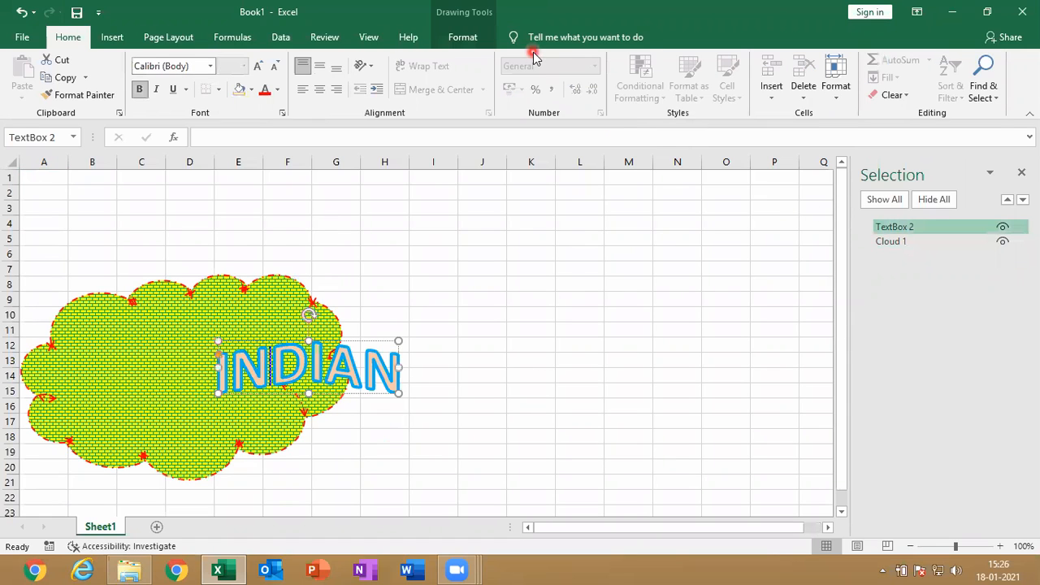
pyautogui.click(458, 37)
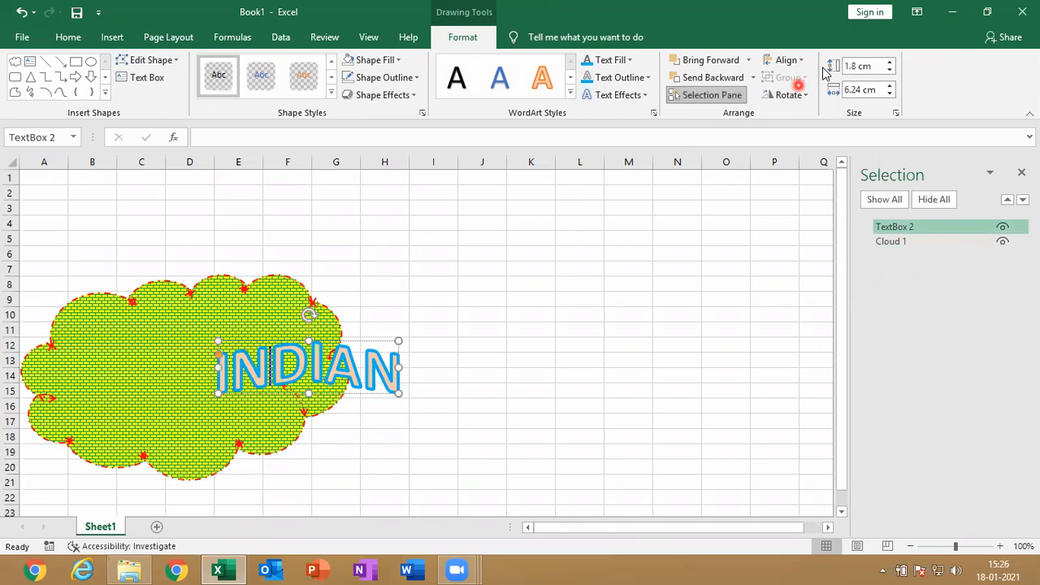
pyautogui.click(795, 60)
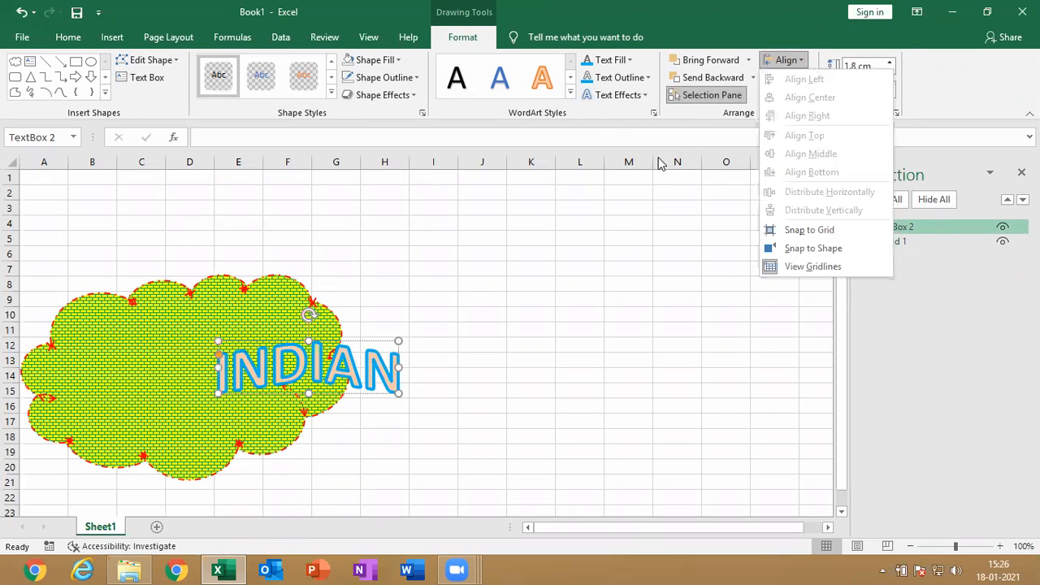
pyautogui.click(250, 343)
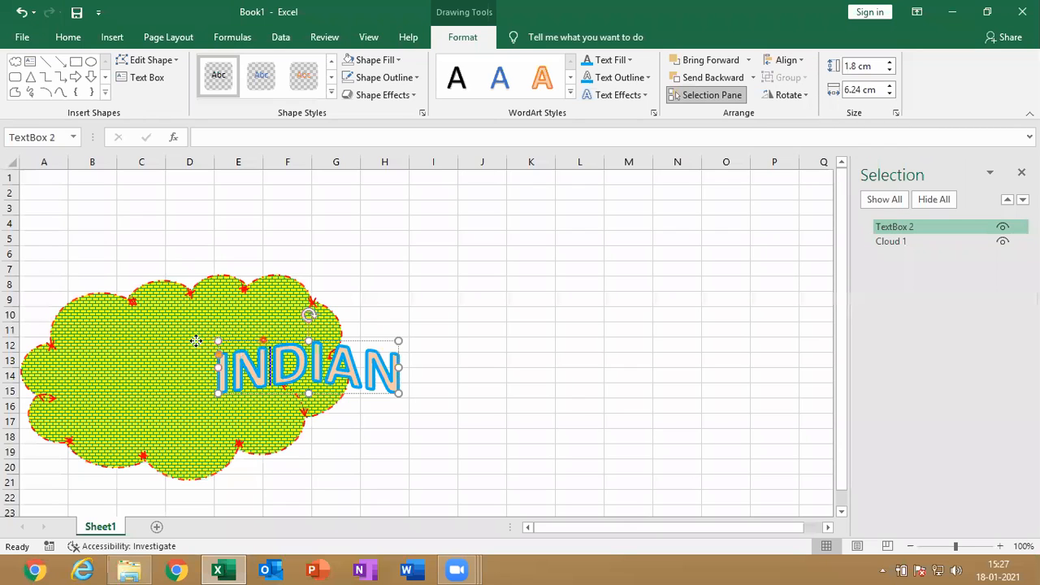
pyautogui.moveTo(196, 340); pyautogui.dragTo(162, 342)
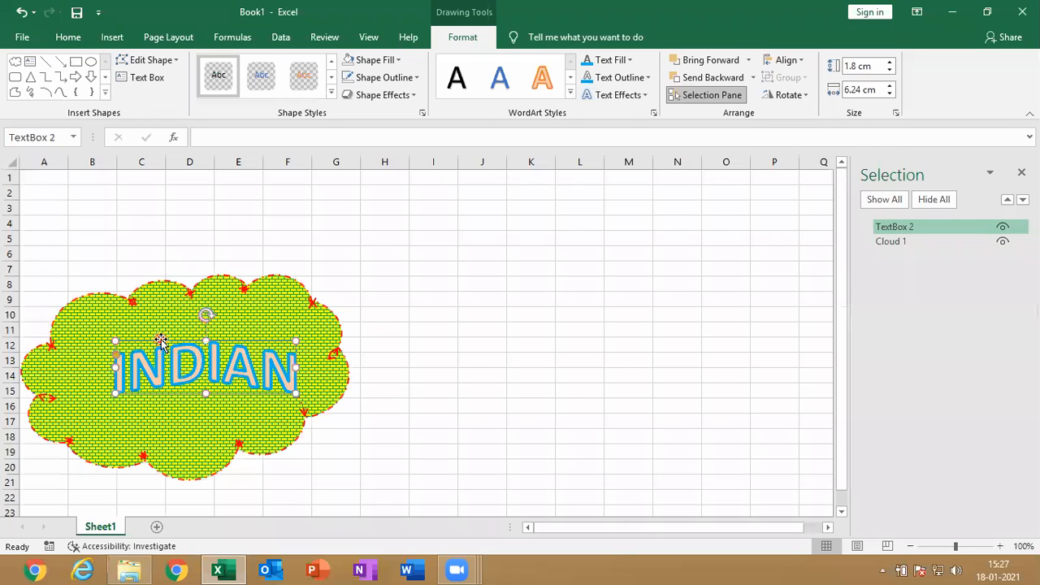
# Group the cloud with the INDIAN text box and look at the alignment options for the group
pyautogui.keyDown('ctrl'); pyautogui.click(315, 302); pyautogui.keyUp('ctrl')
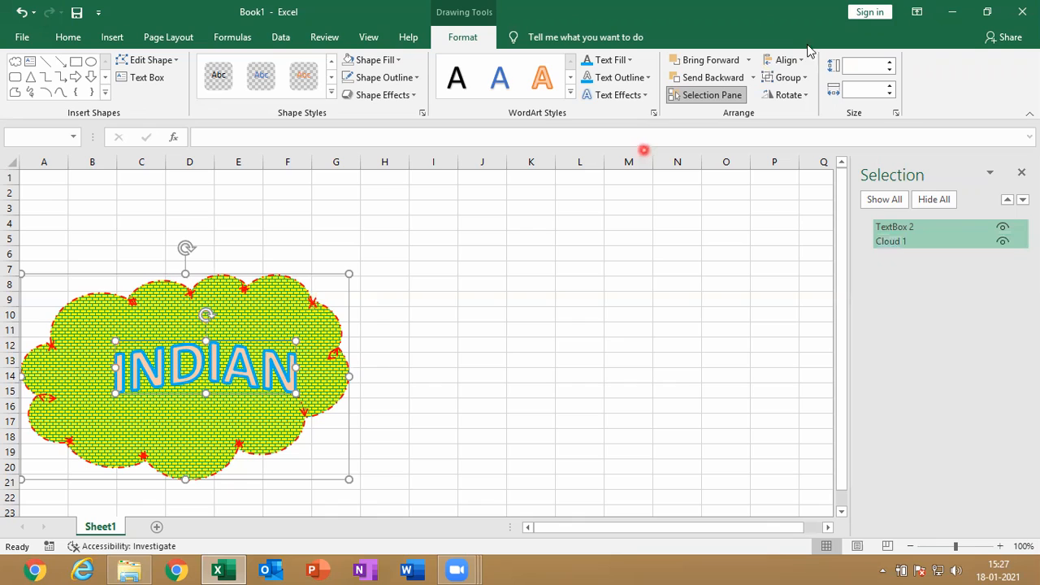
pyautogui.click(789, 78)
pyautogui.click(801, 97)
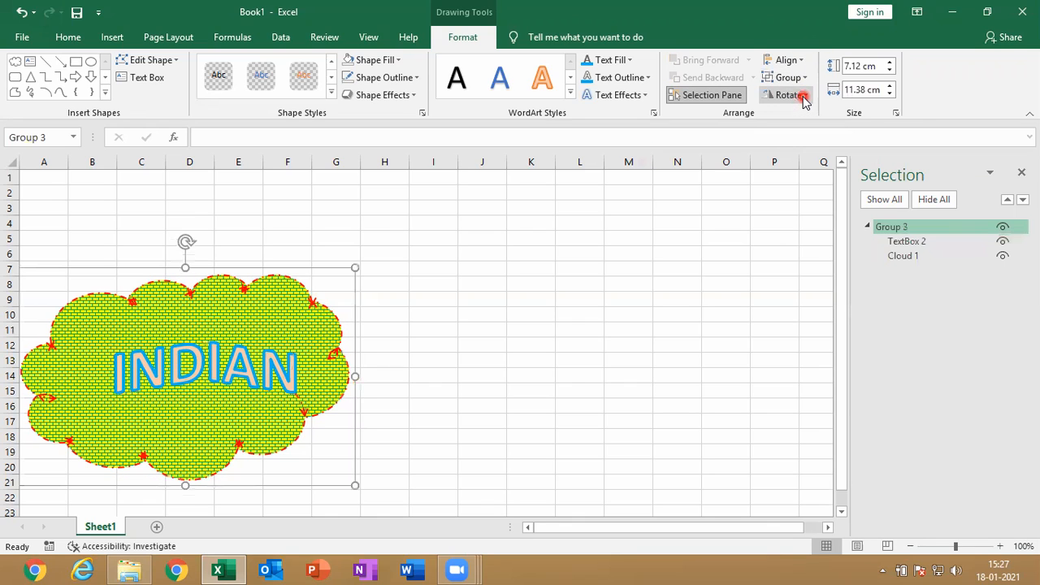
pyautogui.click(795, 61)
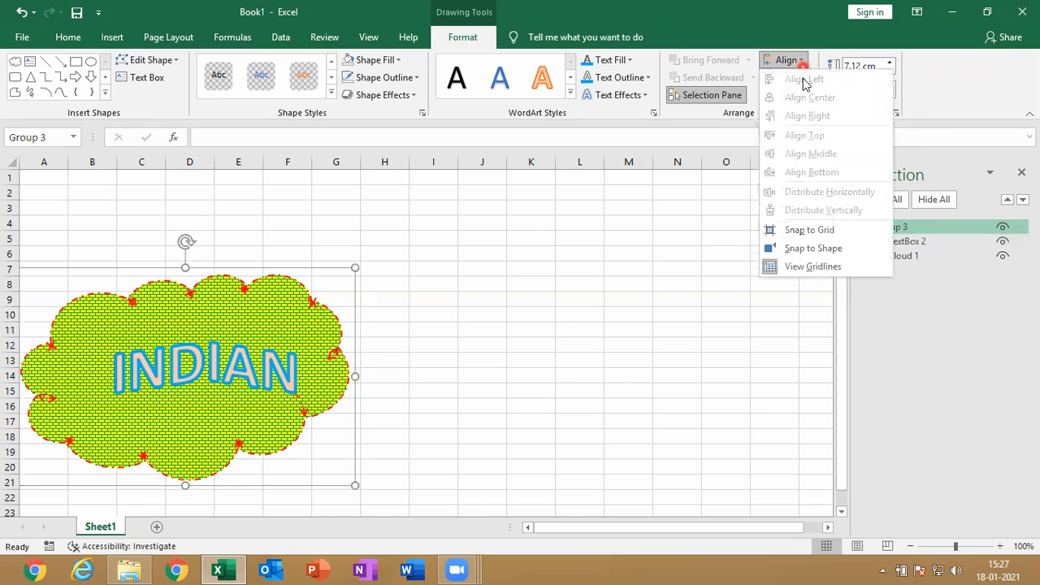
# Ungroup the cloud and the INDIAN text box
pyautogui.click(276, 332)
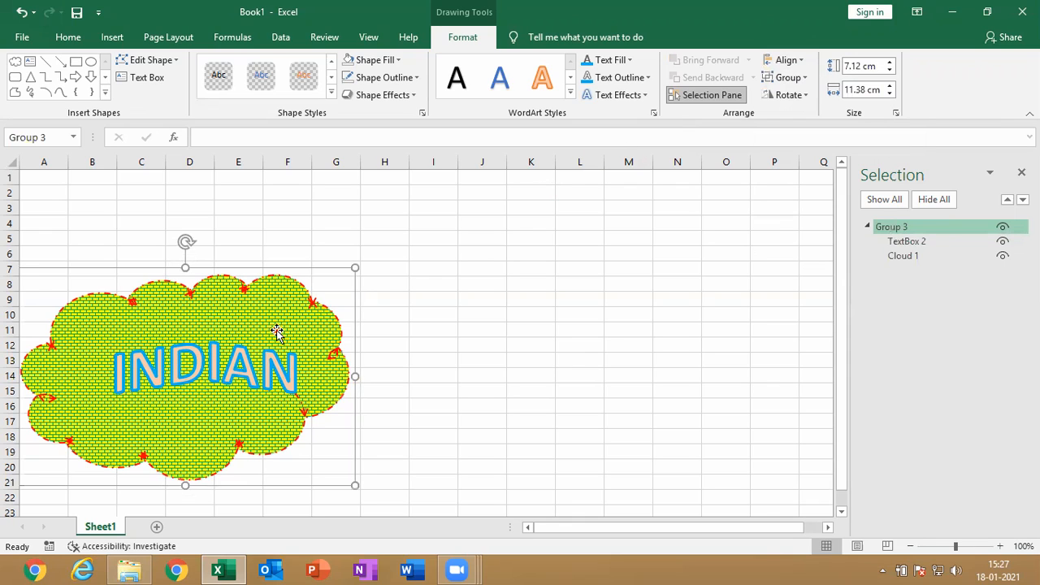
pyautogui.click(276, 331)
pyautogui.click(272, 351)
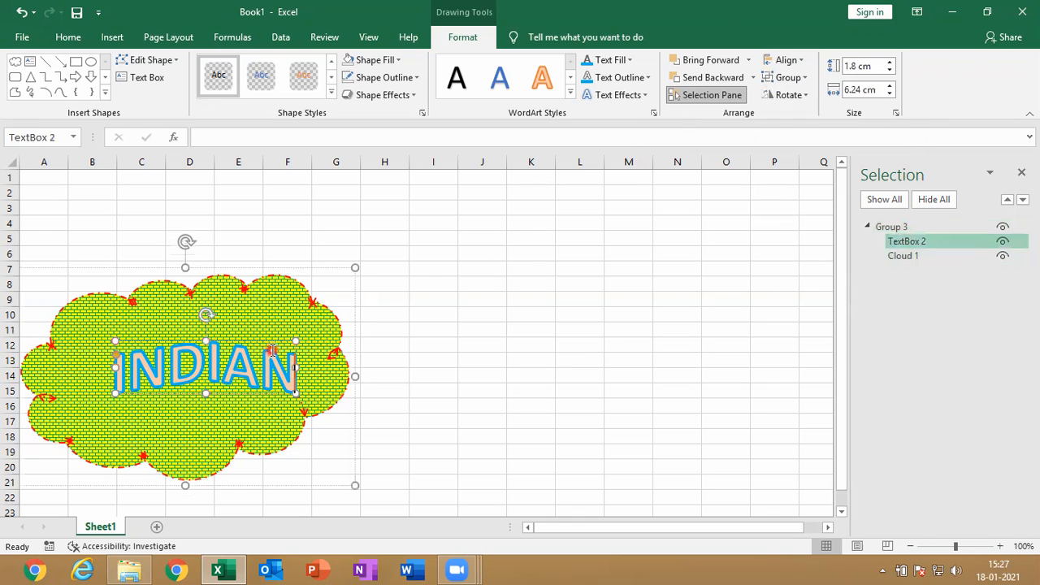
pyautogui.click(786, 78)
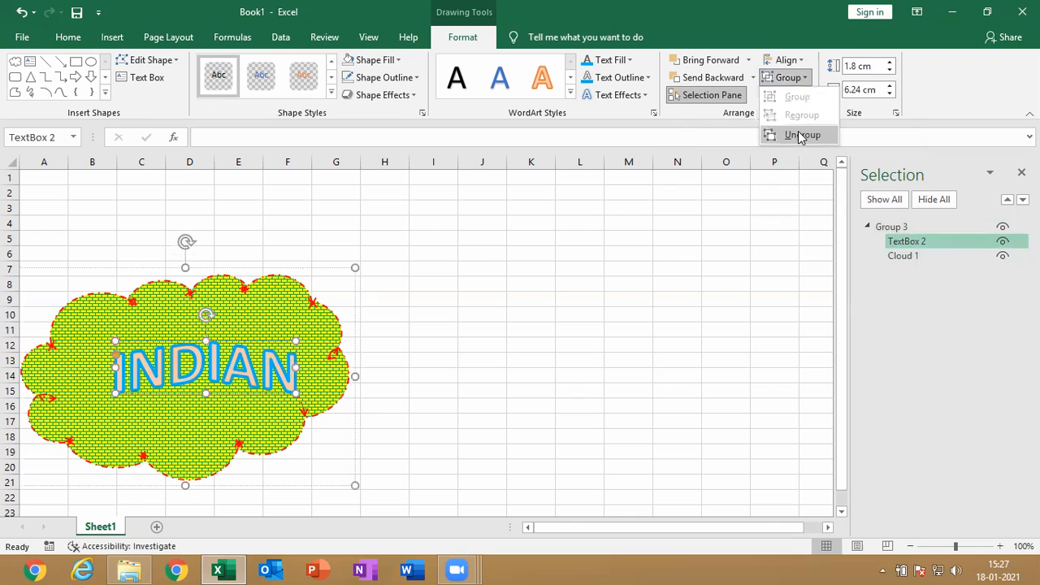
pyautogui.click(802, 134)
# Try left, center and right alignment in turn on the selected cloud and INDIAN text box
pyautogui.click(800, 77)
pyautogui.click(800, 62)
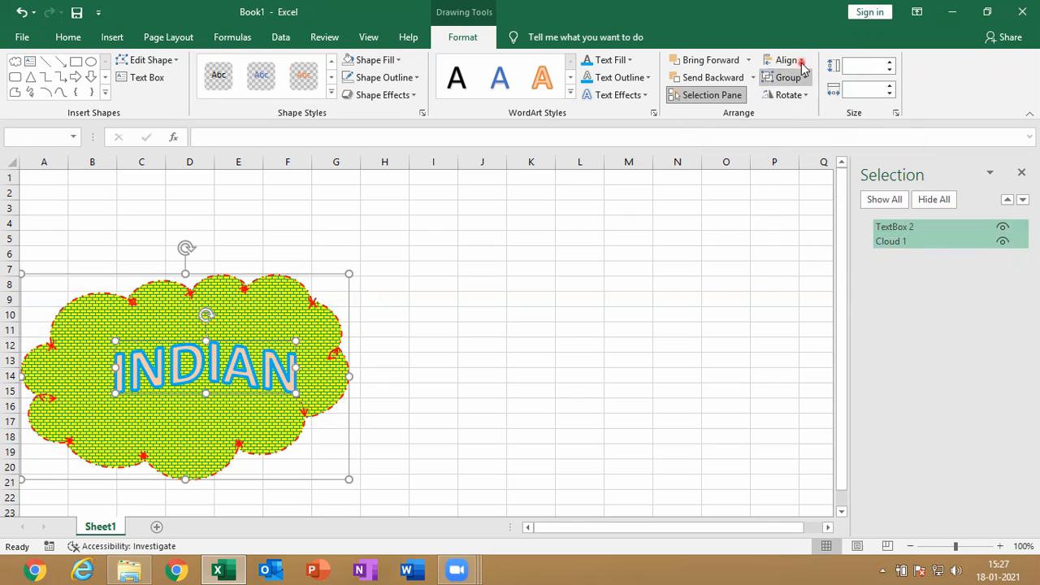
pyautogui.click(802, 76)
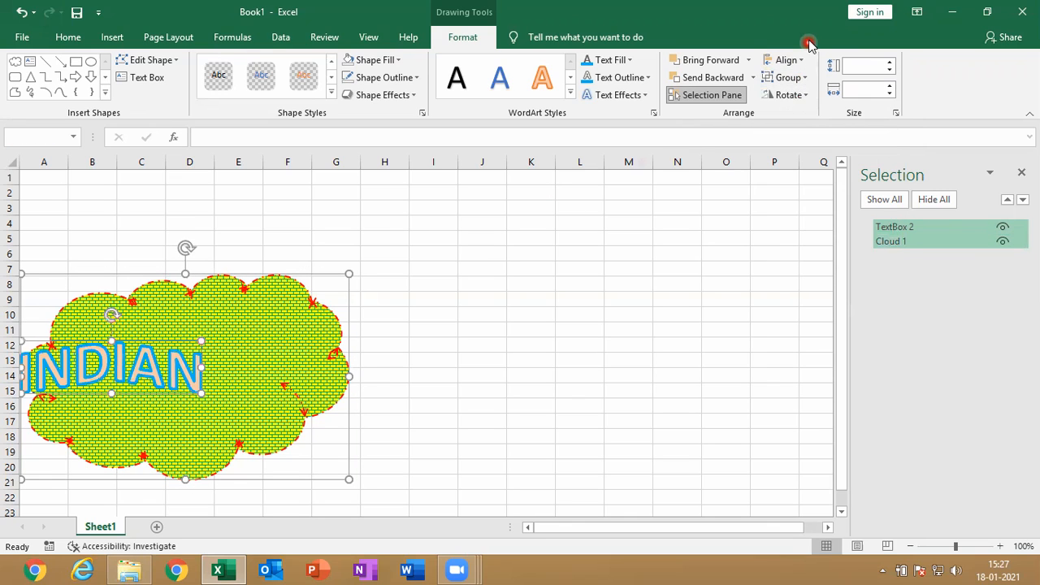
pyautogui.click(796, 62)
pyautogui.click(810, 97)
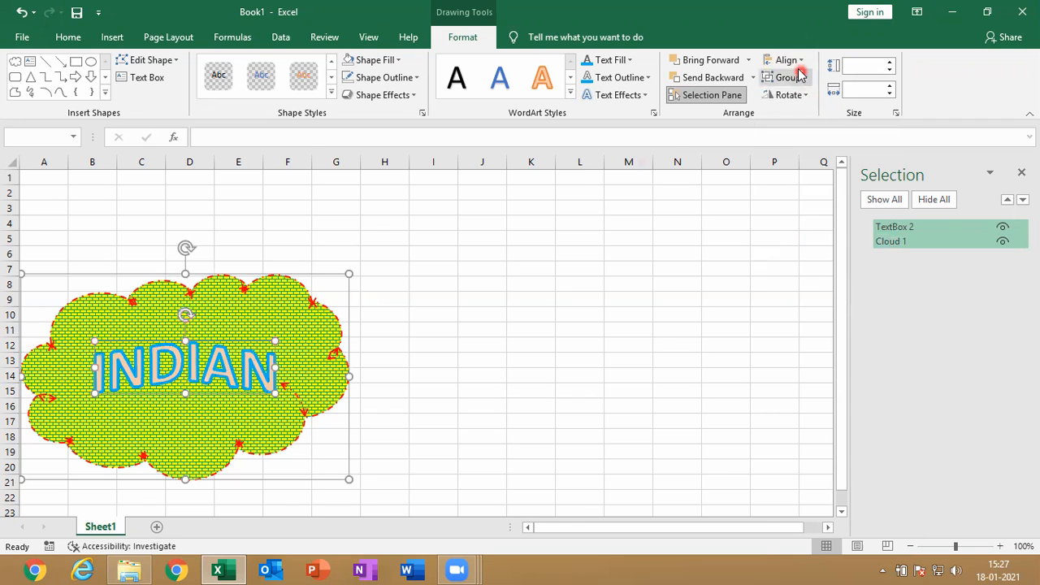
pyautogui.click(794, 63)
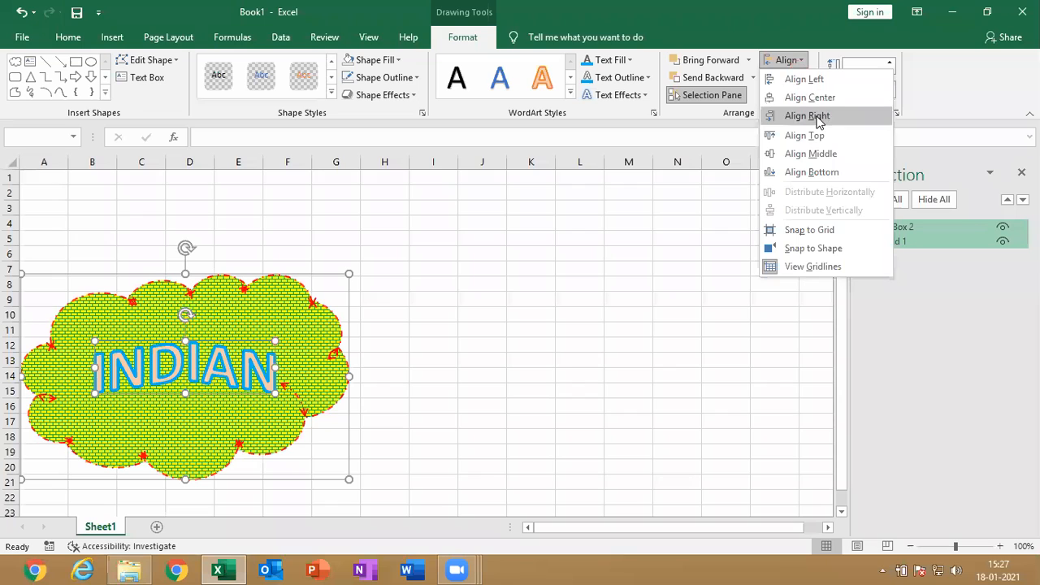
pyautogui.click(808, 116)
# Try top, middle and bottom alignment in turn on the selected cloud and text box
pyautogui.click(800, 63)
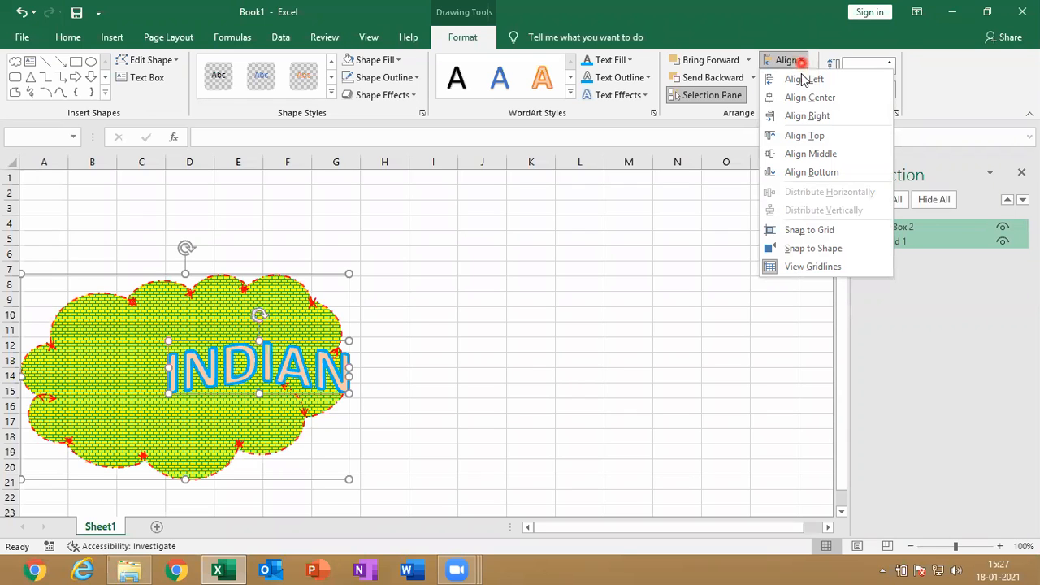
pyautogui.click(800, 136)
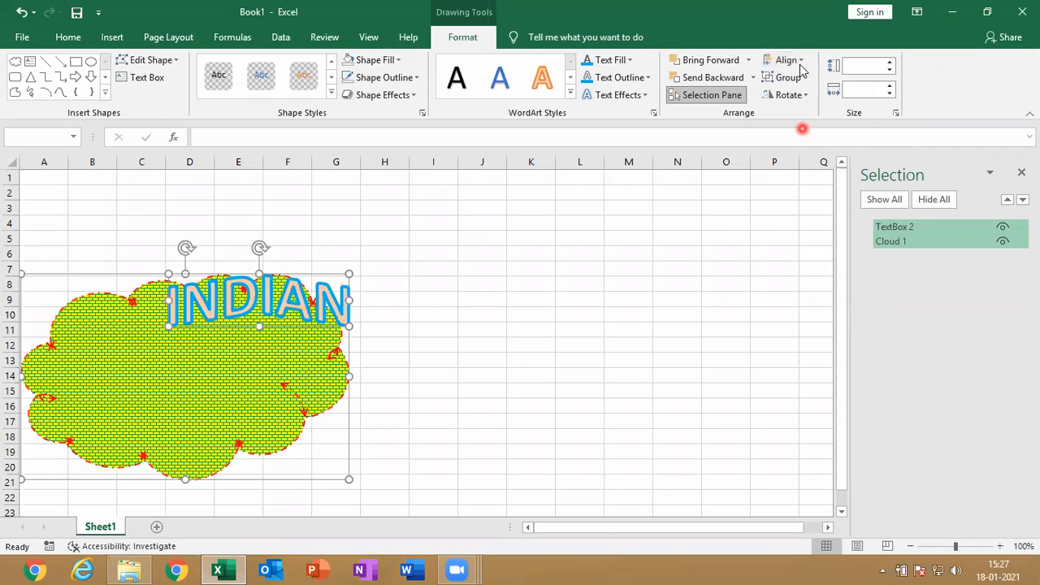
pyautogui.click(800, 64)
pyautogui.click(804, 154)
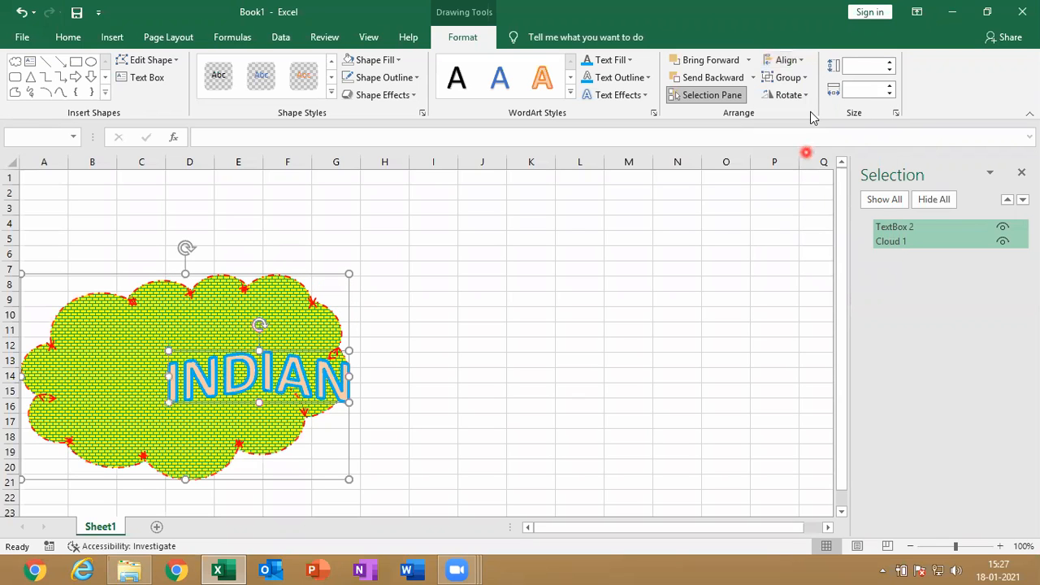
pyautogui.click(797, 63)
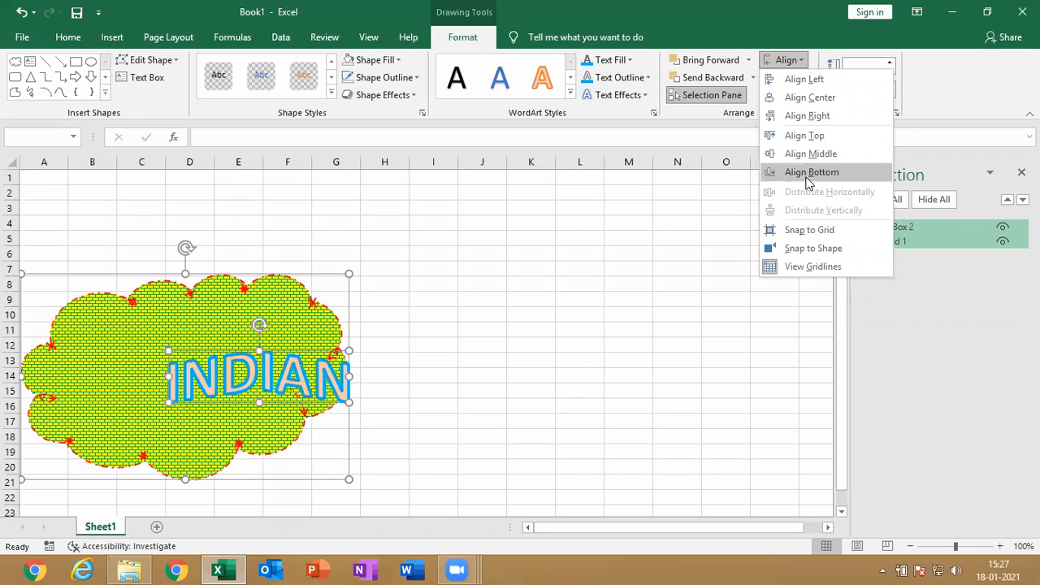
pyautogui.click(808, 179)
# Align the cloud and text box by center and by left, finishing with the text at the cloud's upper left corner using Align Top
pyautogui.click(789, 61)
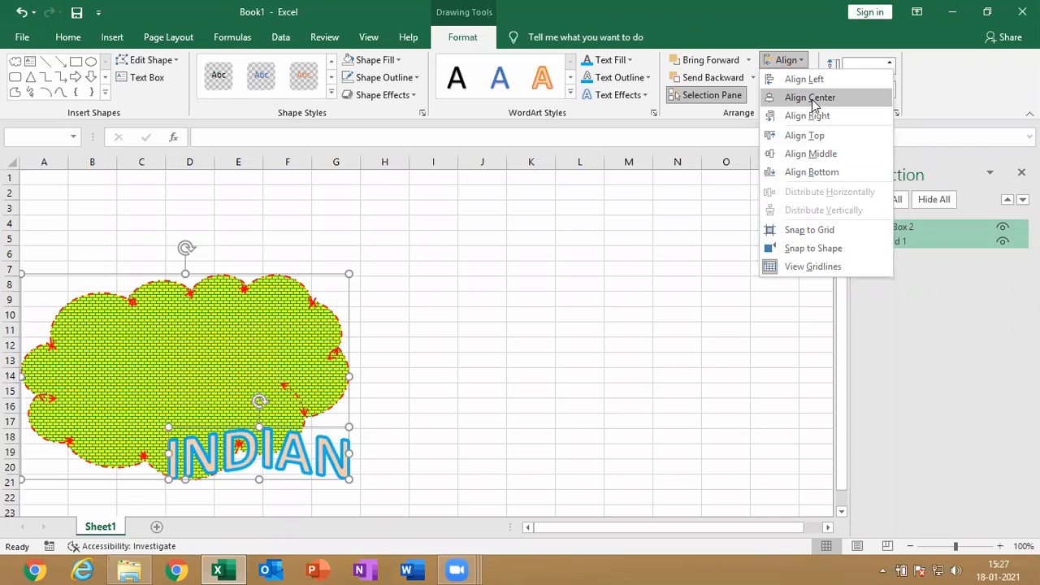
pyautogui.click(812, 99)
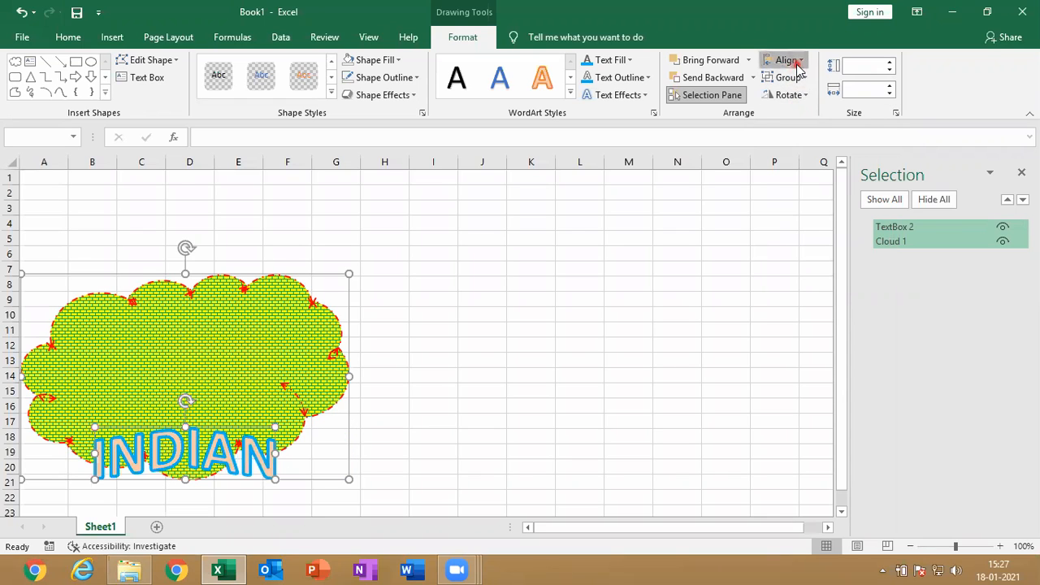
pyautogui.click(788, 61)
pyautogui.click(804, 82)
pyautogui.click(799, 78)
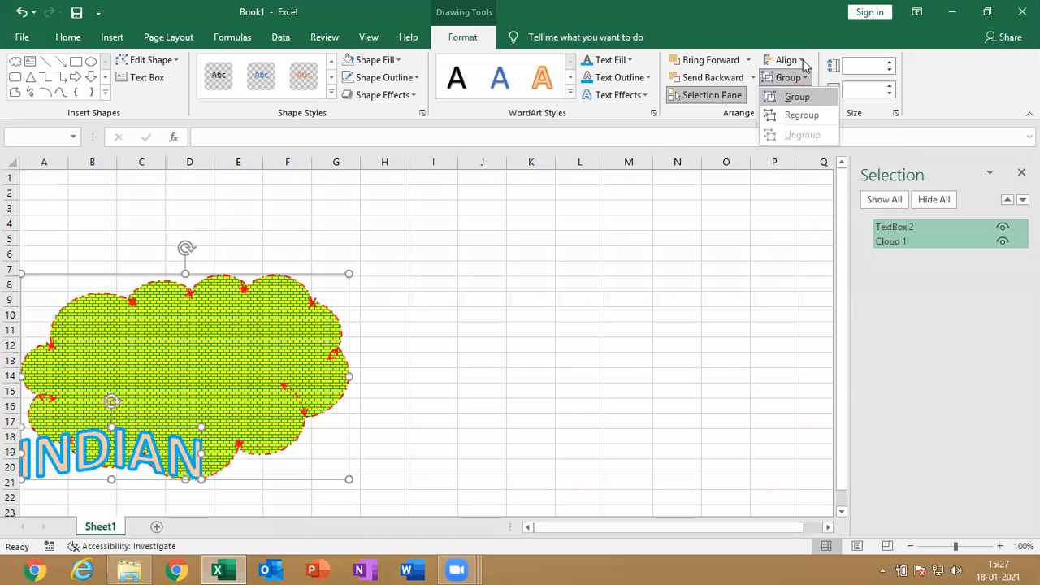
pyautogui.click(802, 60)
pyautogui.click(810, 138)
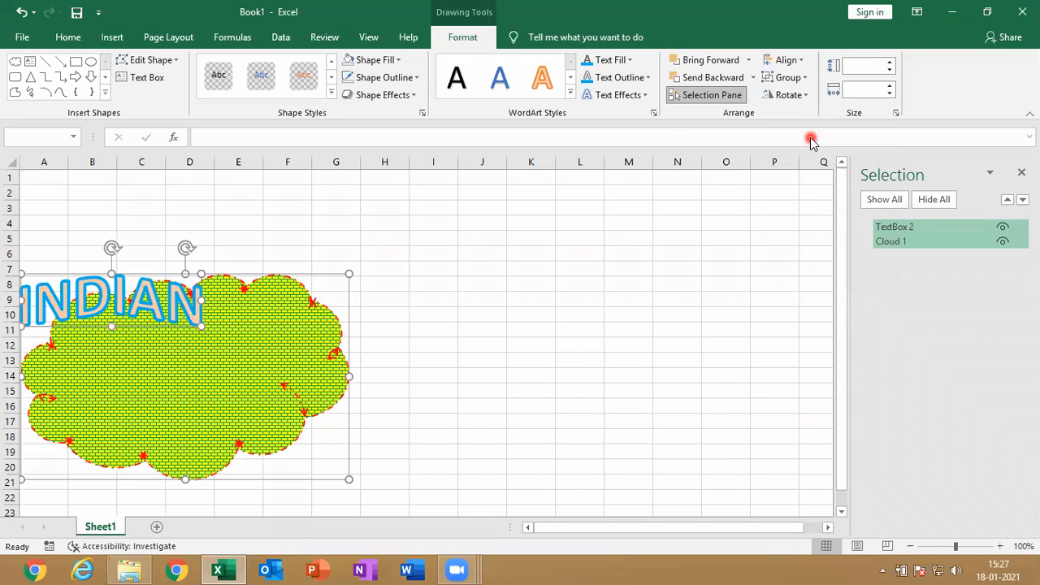
# Move the cloud and text together to columns B to H, starting at row 10, and place the INDIAN text box in the cloud's middle
pyautogui.moveTo(166, 327); pyautogui.dragTo(234, 366)
pyautogui.click(298, 251)
pyautogui.click(210, 348)
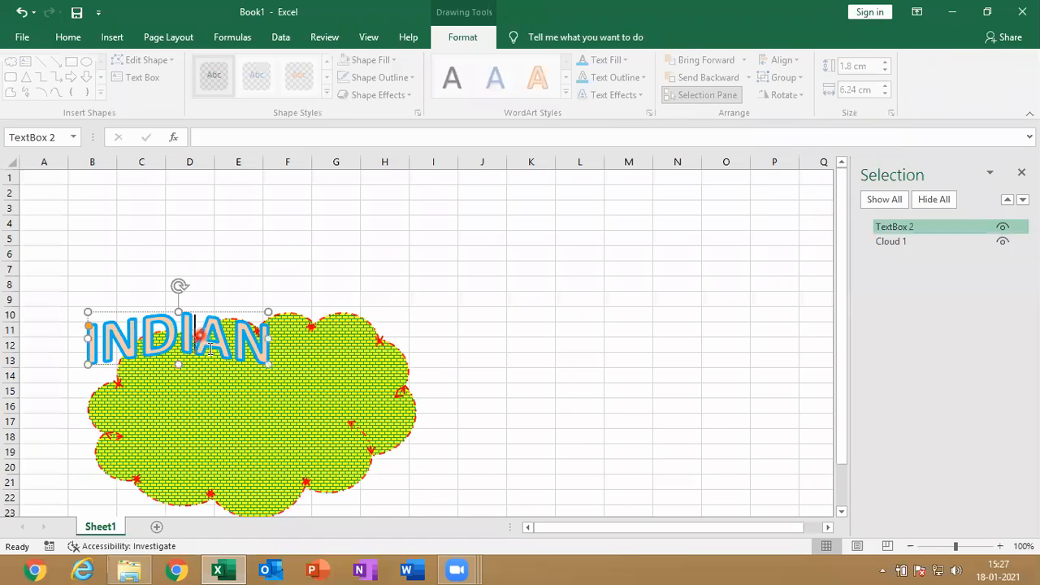
pyautogui.moveTo(236, 363); pyautogui.dragTo(325, 428)
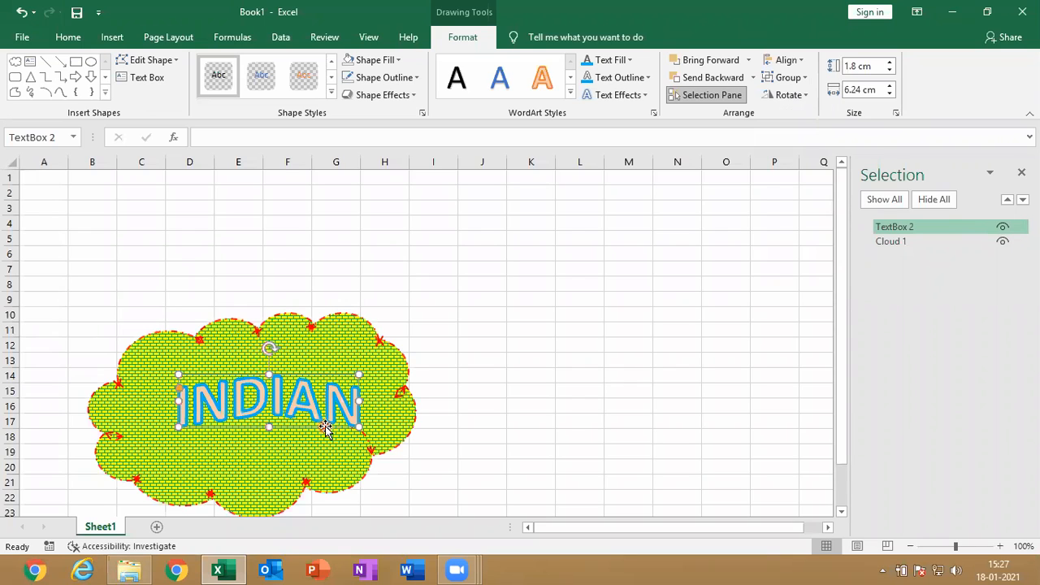
# Group the cloud with the INDIAN text box and view the rotation options for the group
pyautogui.keyDown('ctrl'); pyautogui.click(347, 433); pyautogui.keyUp('ctrl')
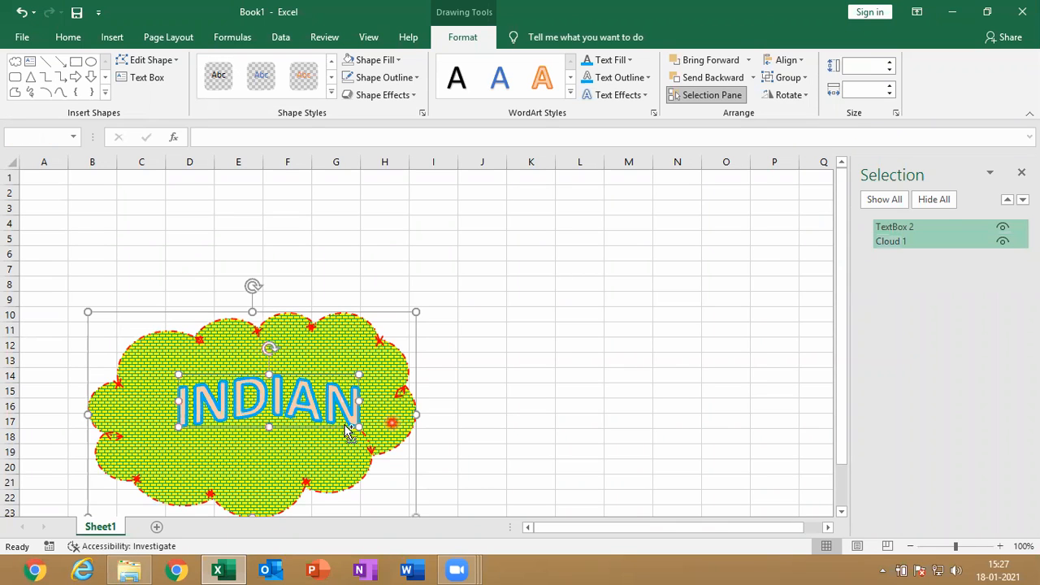
pyautogui.click(782, 76)
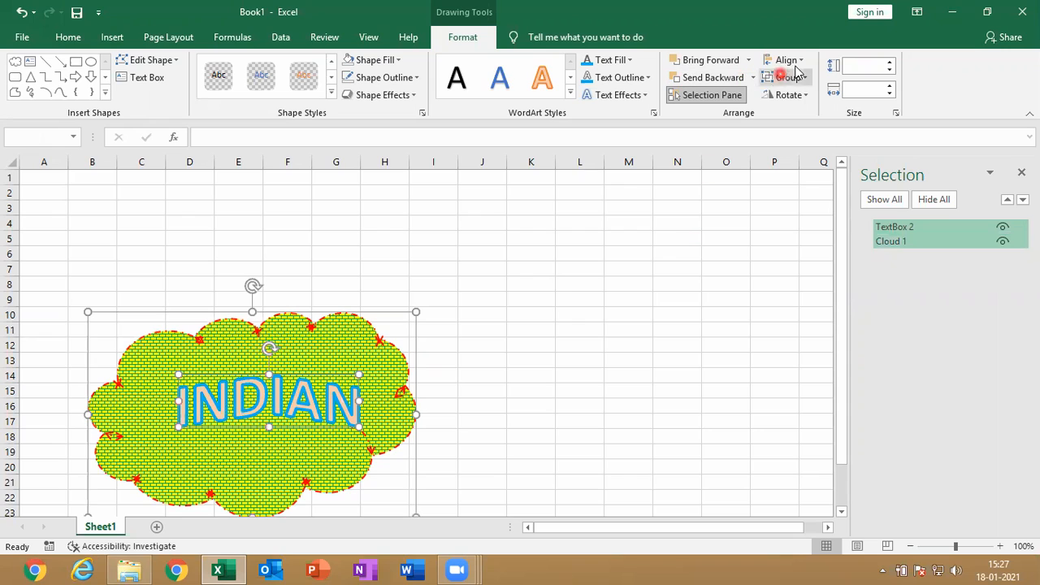
pyautogui.click(788, 61)
pyautogui.click(790, 62)
pyautogui.click(788, 77)
pyautogui.click(799, 95)
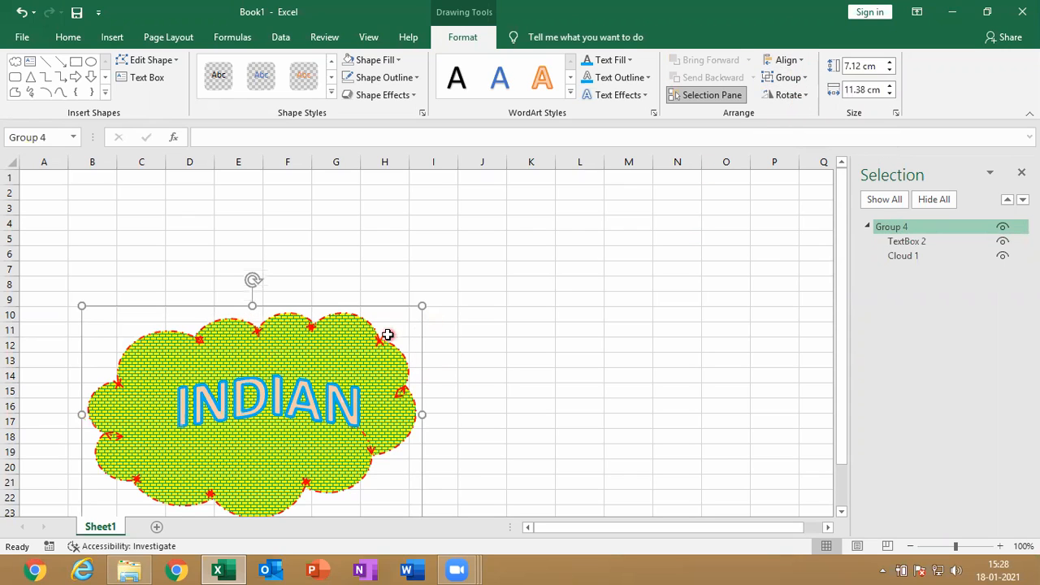
pyautogui.click(807, 95)
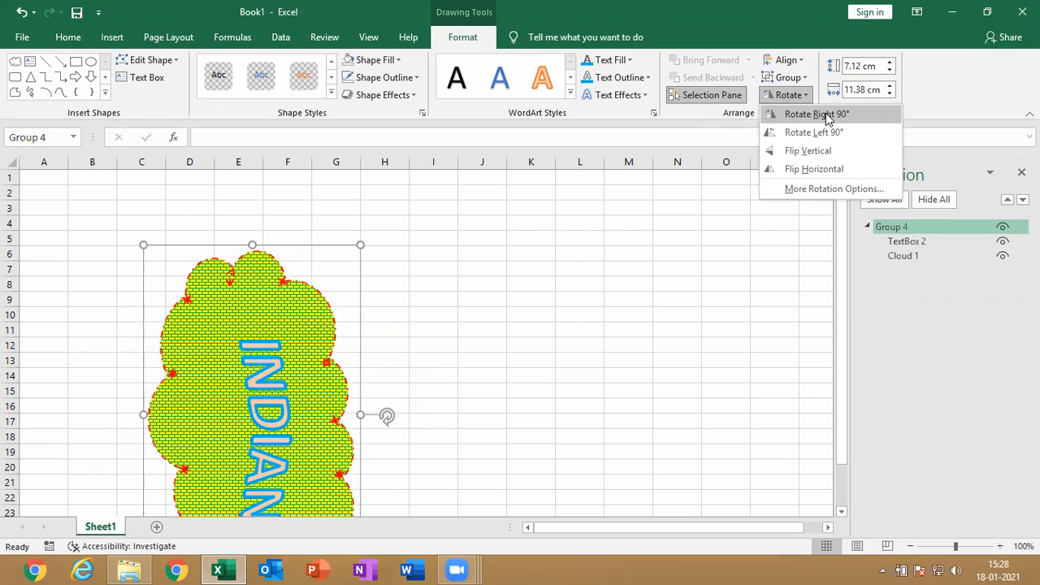
# Resize the grouped cloud and text to 7.4 cm high and 12.4 cm wide
pyautogui.click(892, 62)
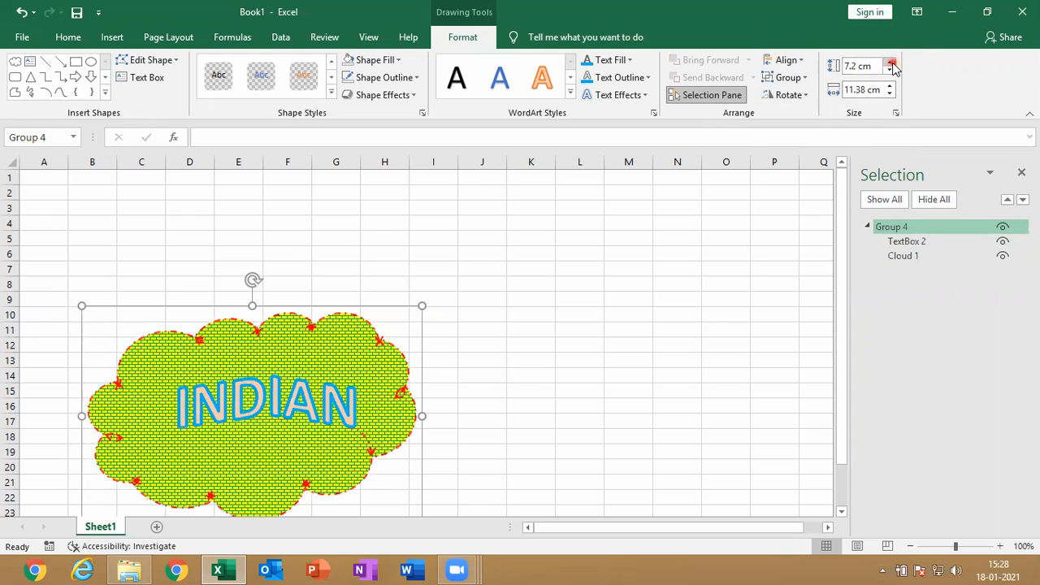
pyautogui.click(891, 64)
pyautogui.click(891, 63)
pyautogui.click(889, 86)
pyautogui.click(890, 86)
pyautogui.click(889, 86)
pyautogui.click(890, 86)
pyautogui.click(889, 86)
pyautogui.click(889, 86)
pyautogui.click(890, 86)
pyautogui.click(889, 86)
pyautogui.click(890, 86)
pyautogui.click(890, 87)
pyautogui.click(890, 86)
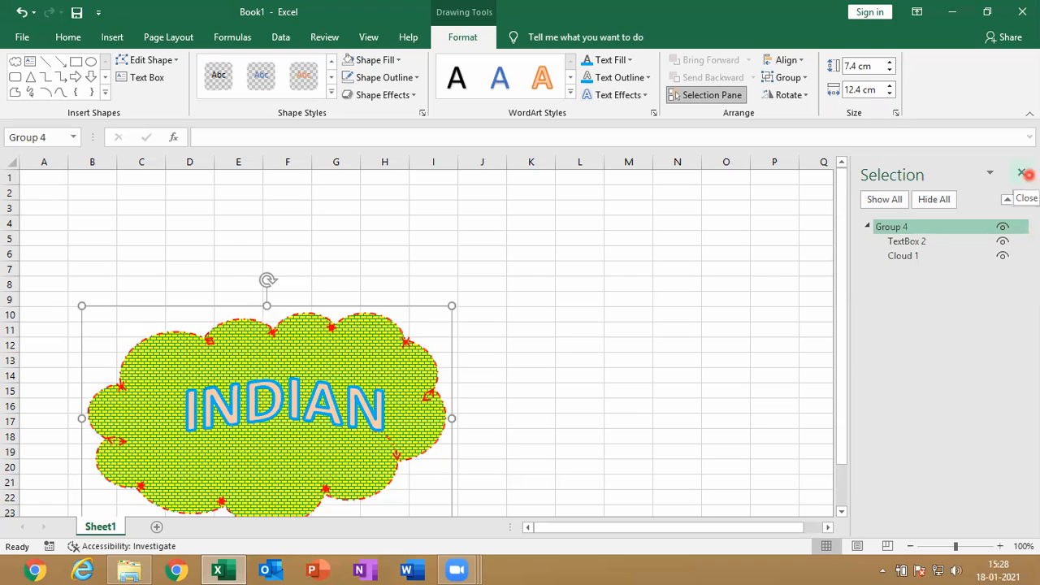
# Close the Selection pane and delete the grouped cloud and INDIAN text from the sheet
pyautogui.click(1025, 173)
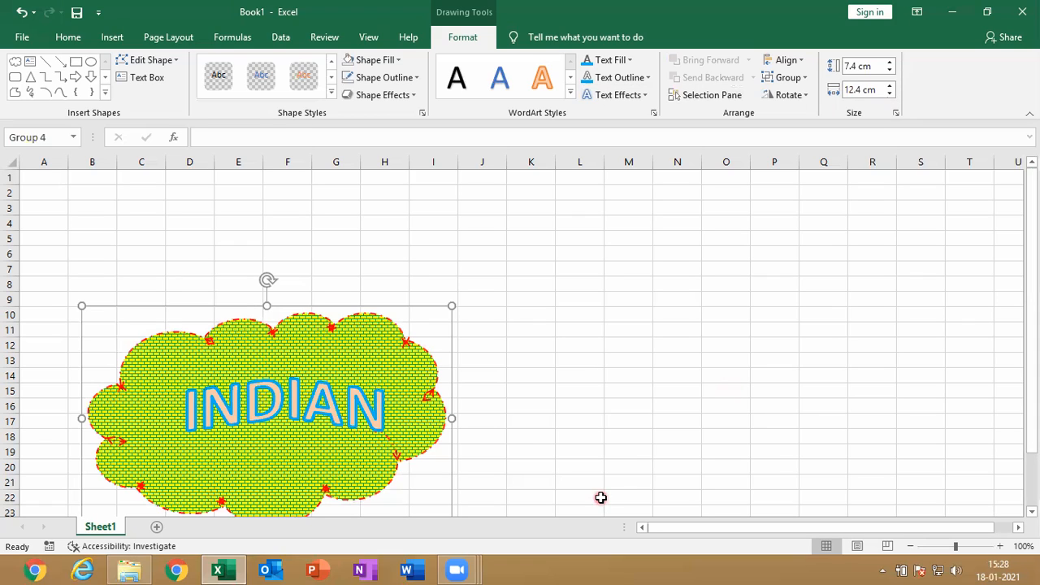
pyautogui.moveTo(231, 568)
pyautogui.click(619, 335)
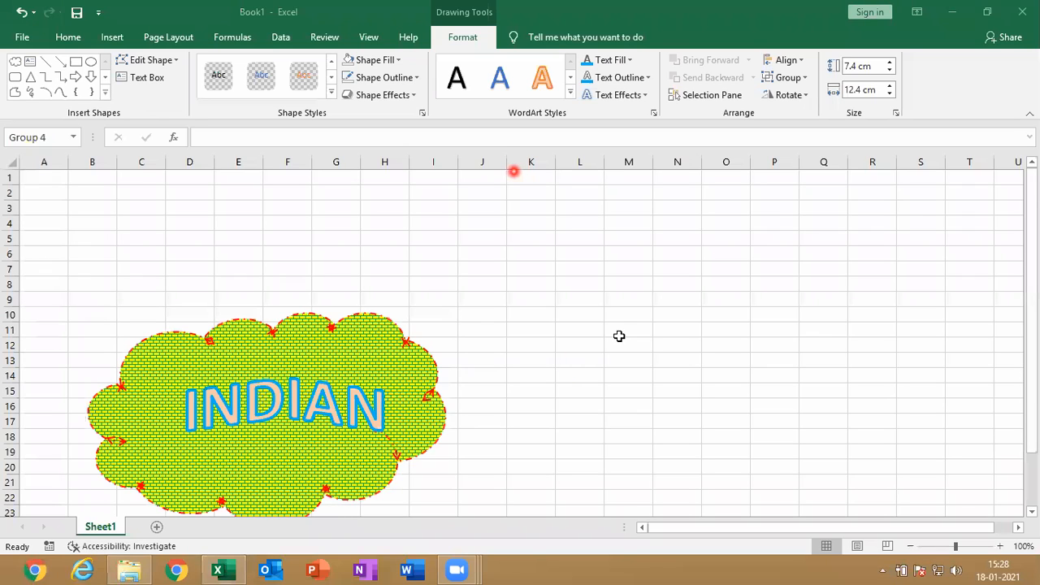
pyautogui.click(111, 41)
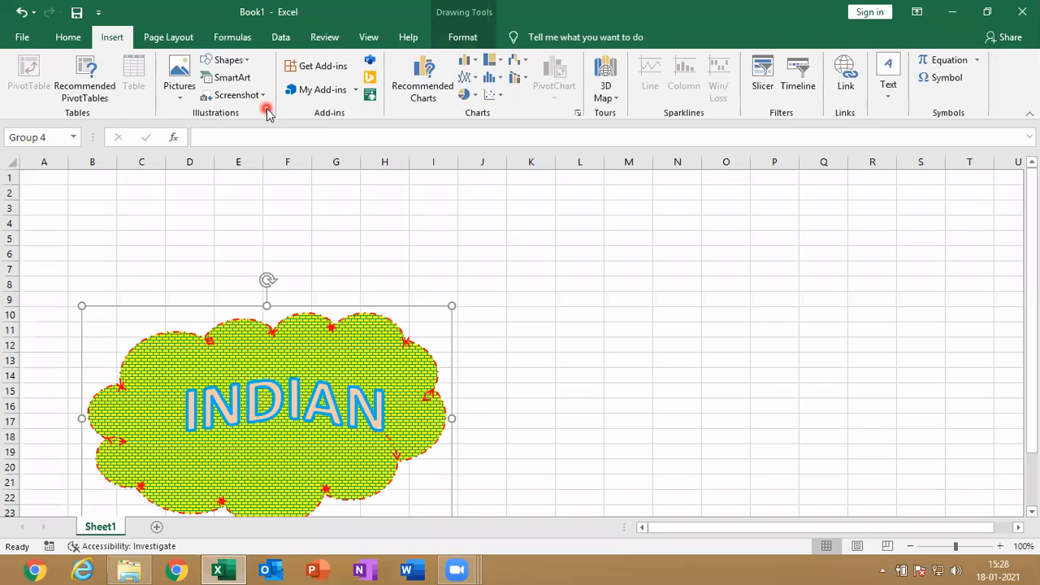
pyautogui.click(595, 315)
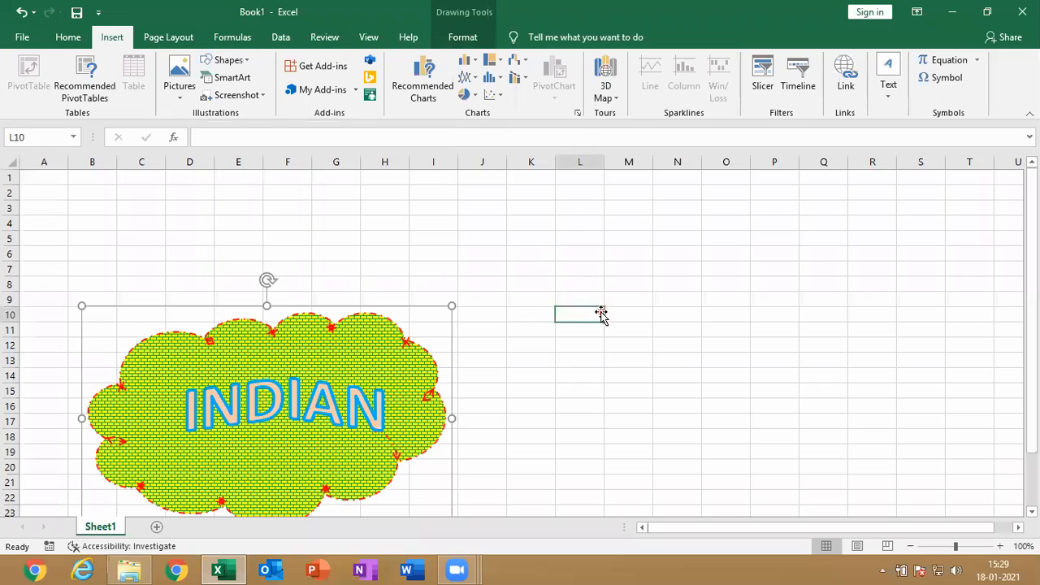
pyautogui.click(402, 317)
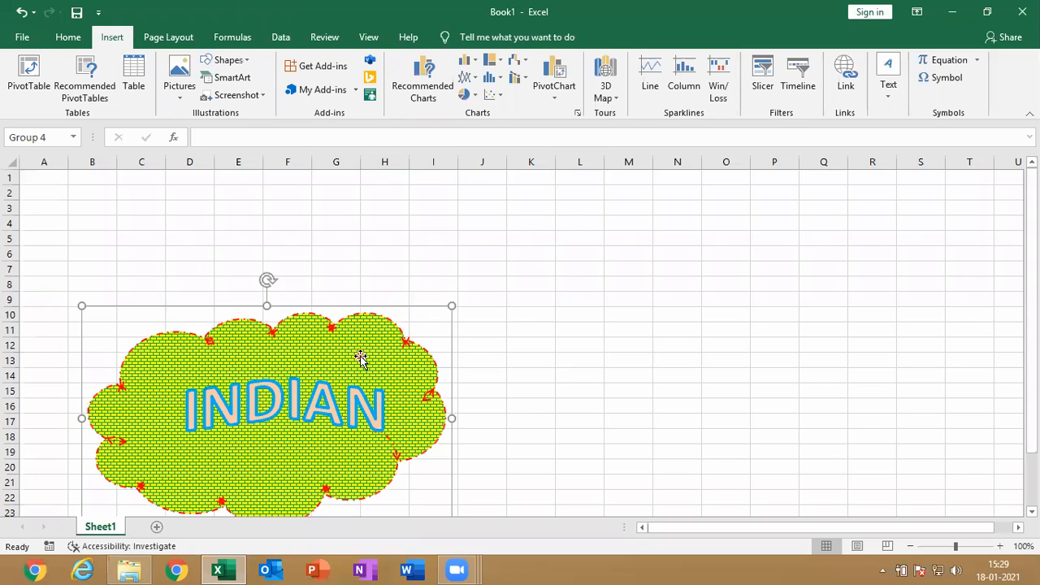
pyautogui.click(364, 358)
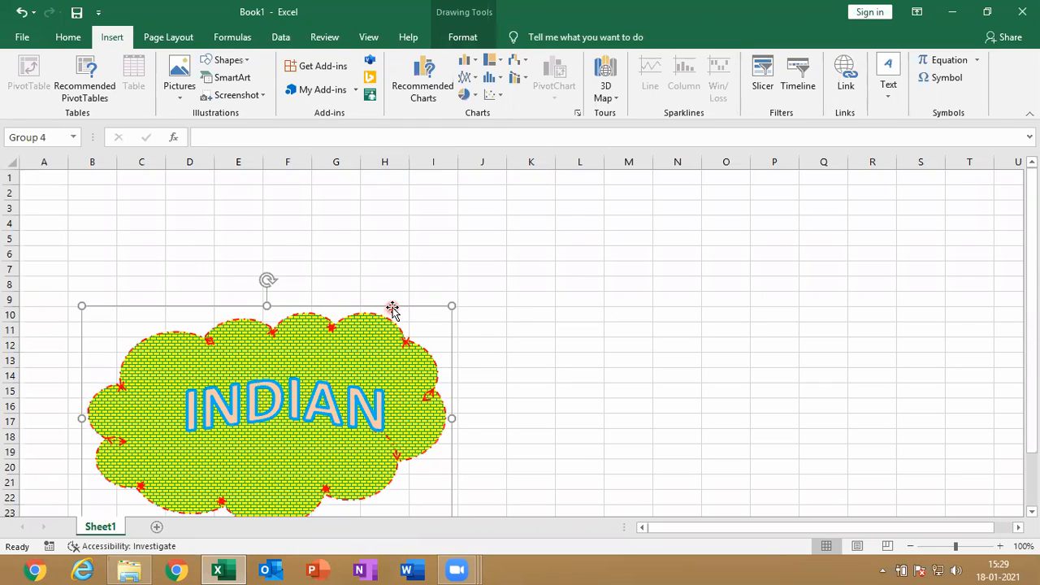
pyautogui.press('Delete')
# Select cell D10 and insert a Continuous Picture List SmartArt graphic
pyautogui.click(190, 311)
pyautogui.click(245, 78)
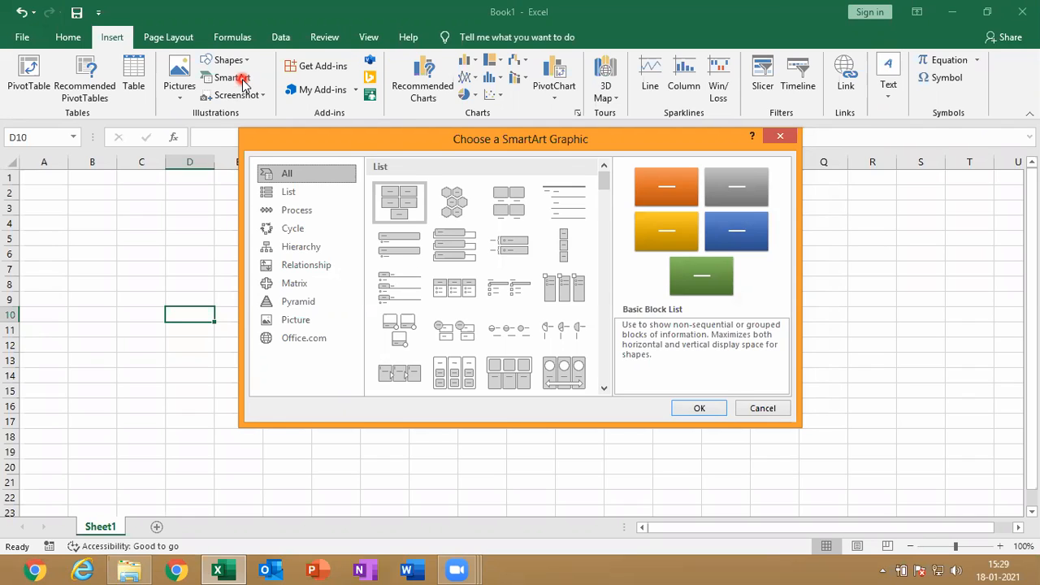
pyautogui.click(573, 370)
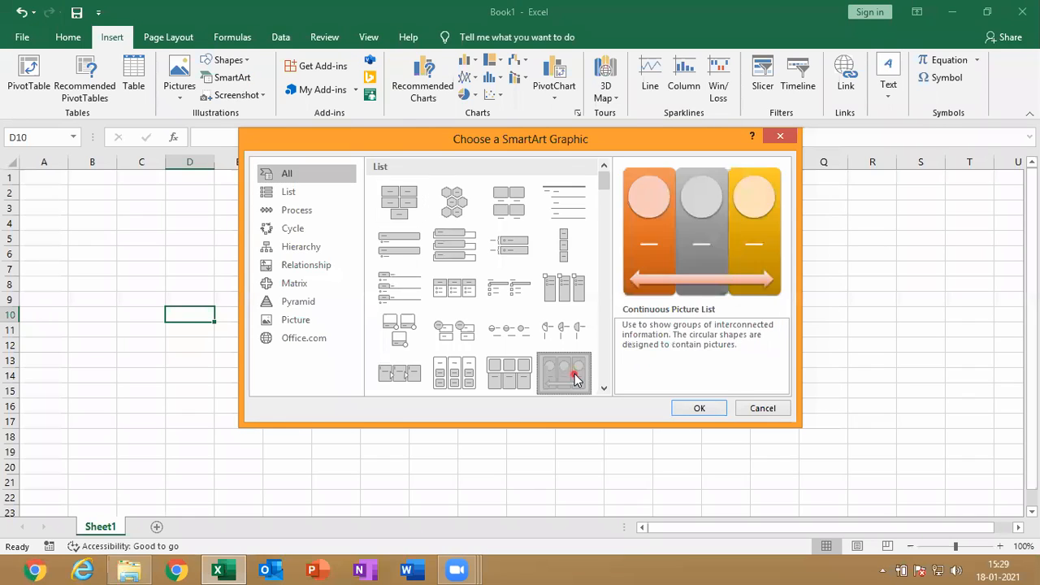
pyautogui.click(692, 408)
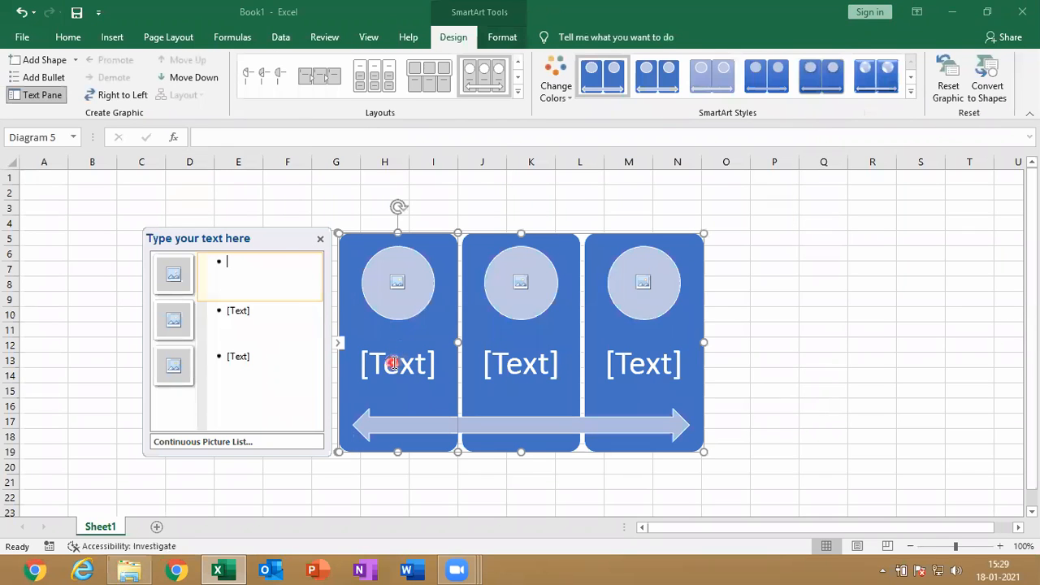
pyautogui.click(393, 364)
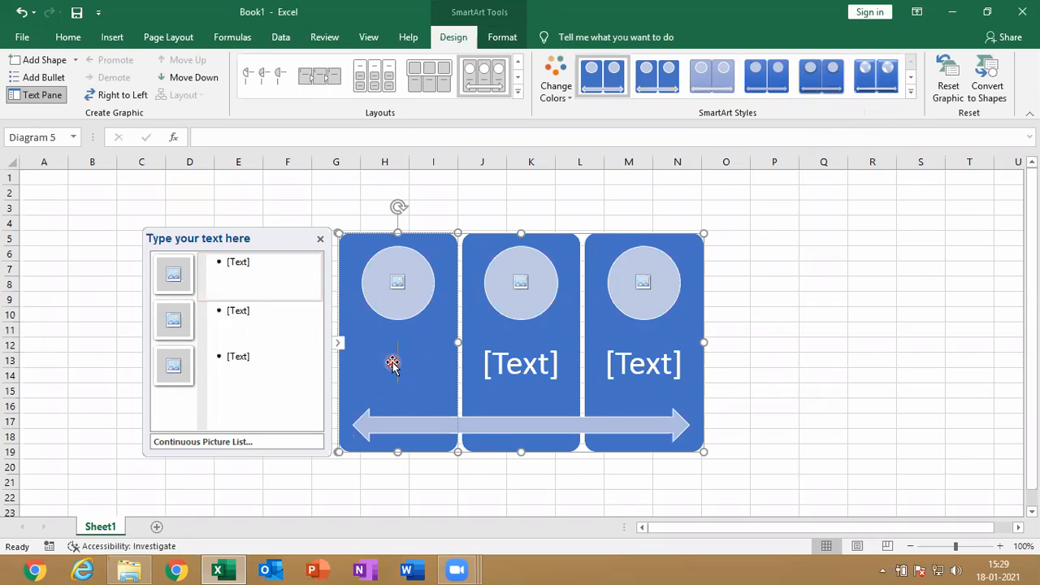
pyautogui.write('word')
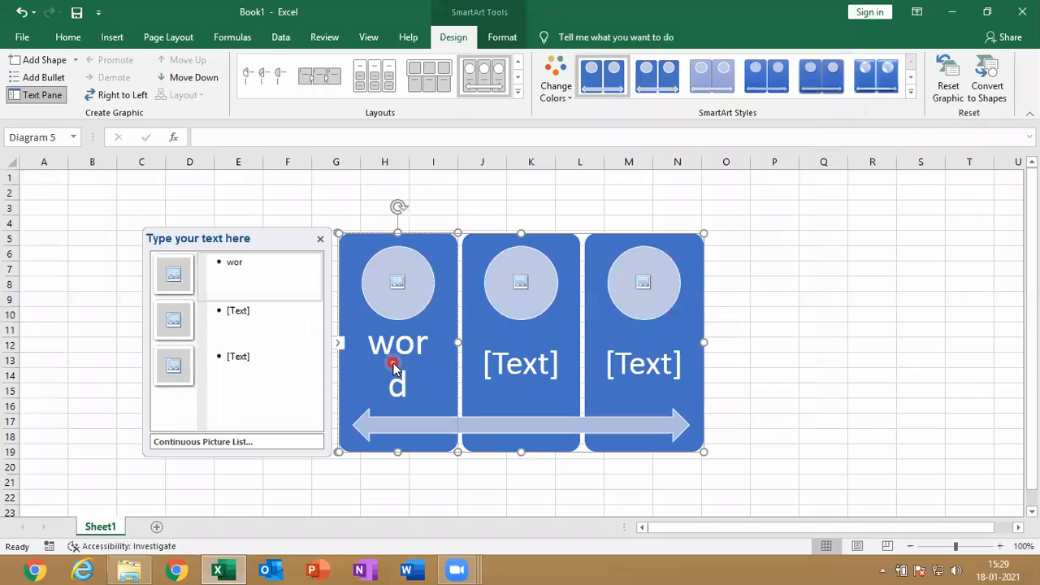
pyautogui.press('BackSpace')
pyautogui.press('BackSpace')
pyautogui.press('BackSpace')
pyautogui.press('BackSpace')
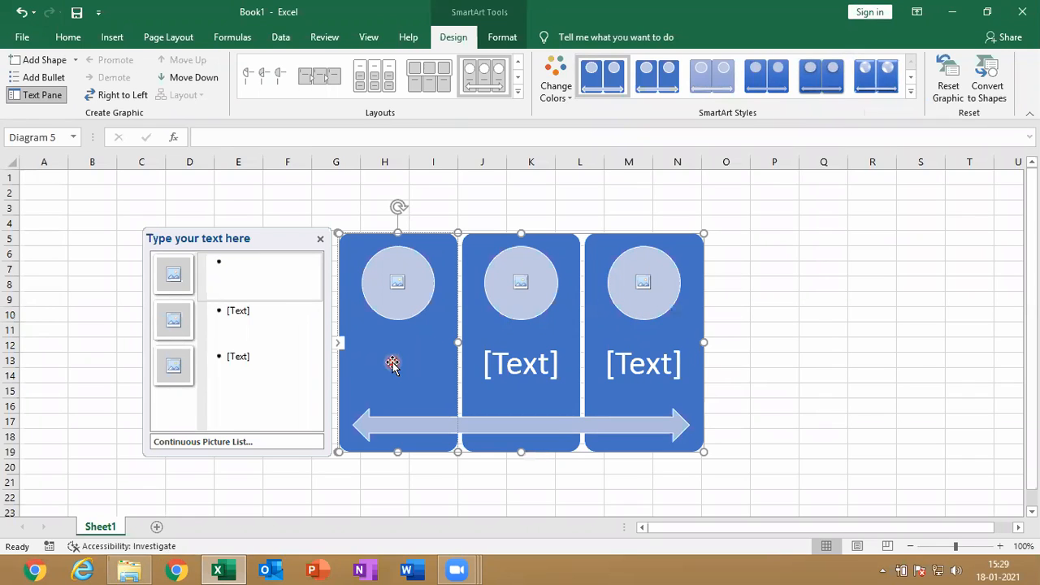
pyautogui.click(34, 96)
pyautogui.click(34, 96)
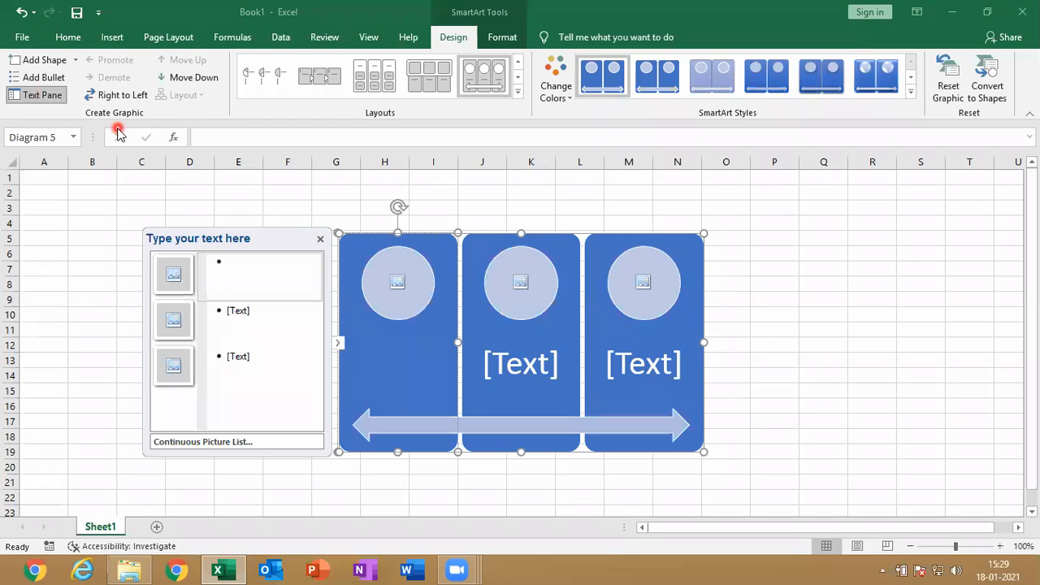
# Label the three SmartArt shapes Word, Excel and PowerPoint through the graphic's bulleted text list
pyautogui.click(294, 258)
pyautogui.write('Word')
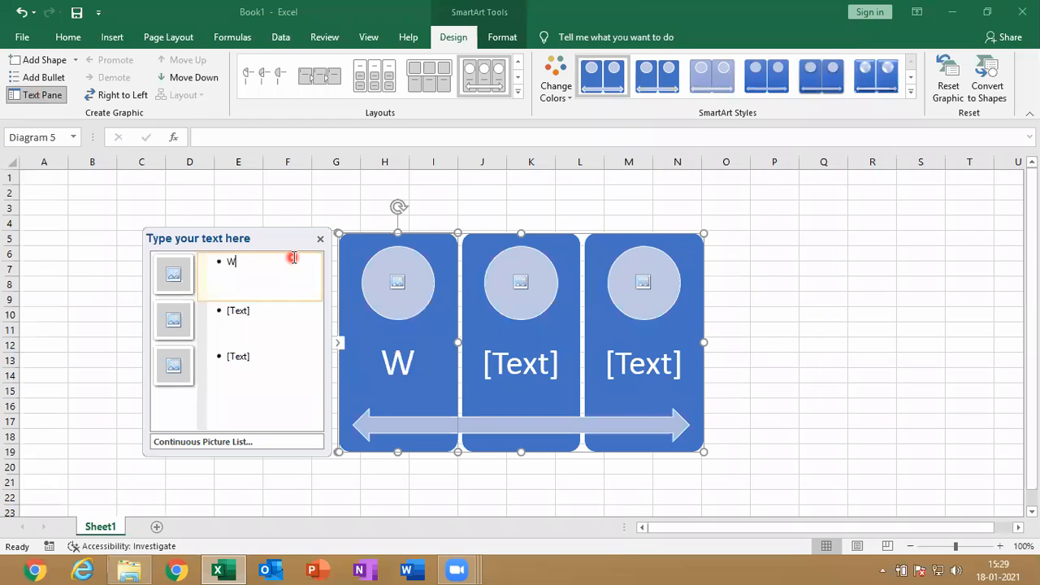
pyautogui.click(271, 319)
pyautogui.write('Excel')
pyautogui.click(261, 361)
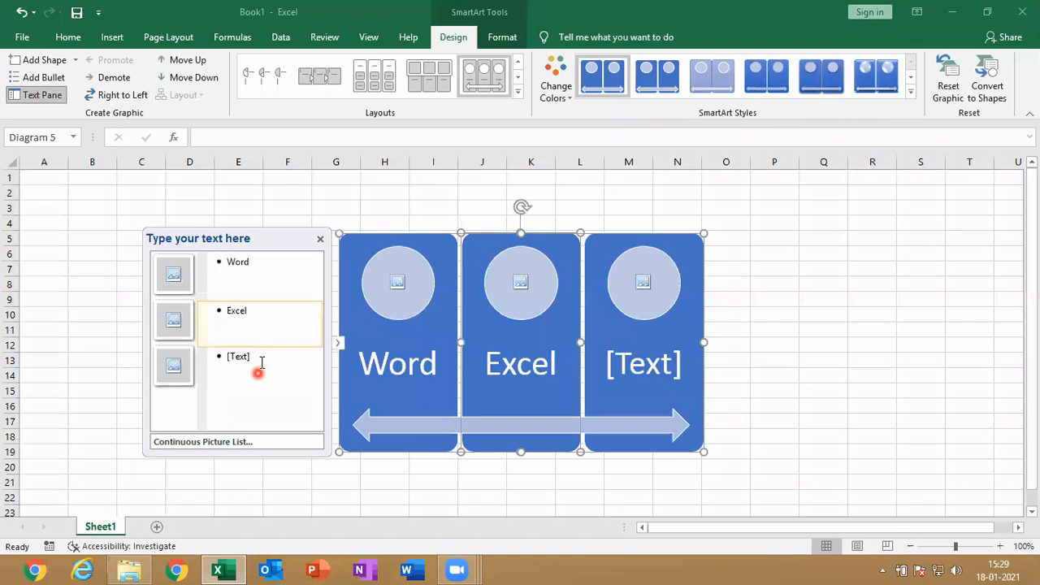
pyautogui.write('Pow')
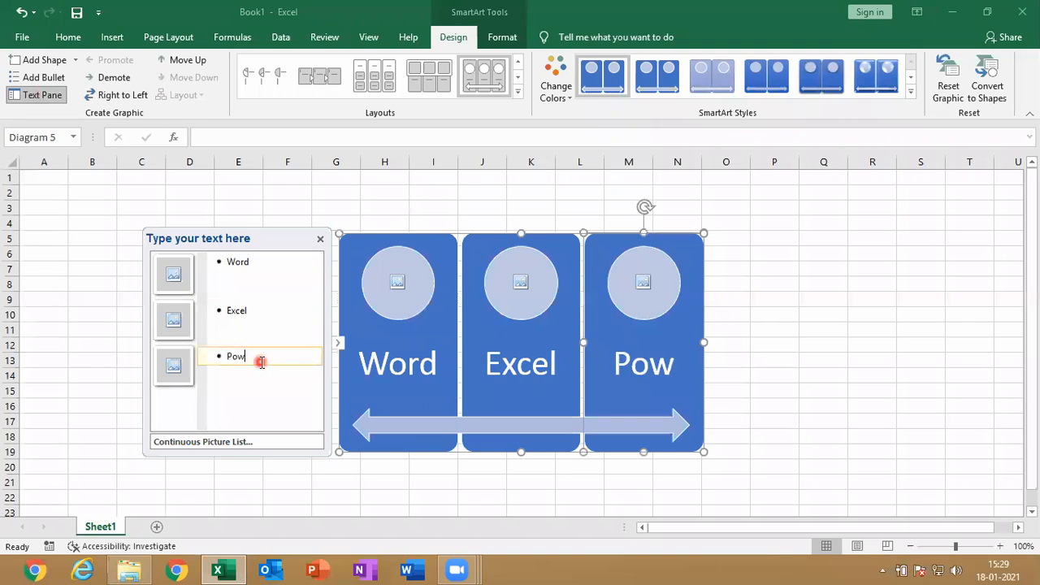
pyautogui.write('erpoint')
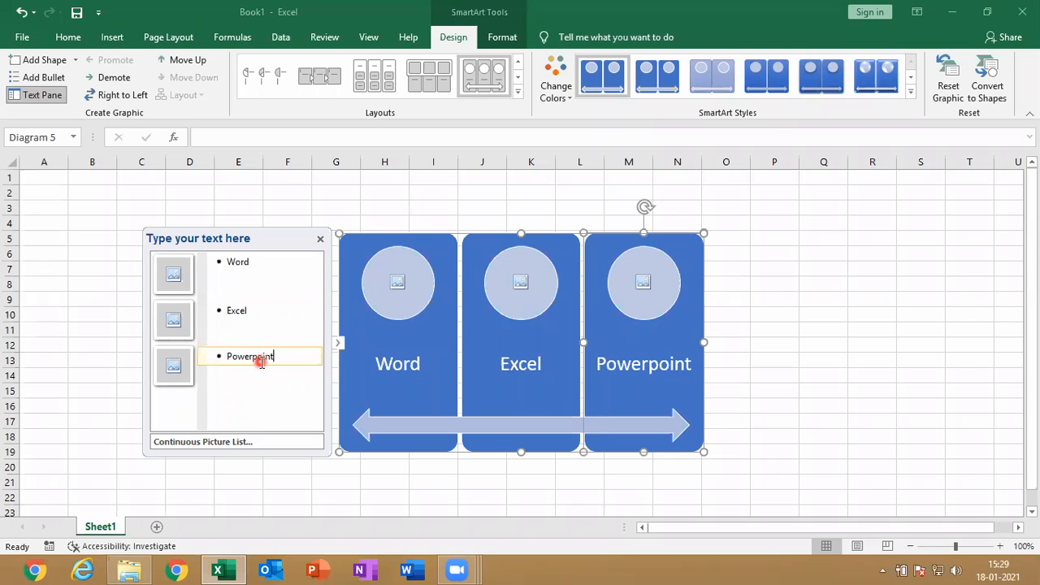
pyautogui.click(255, 361)
pyautogui.click(282, 365)
pyautogui.press('BackSpace')
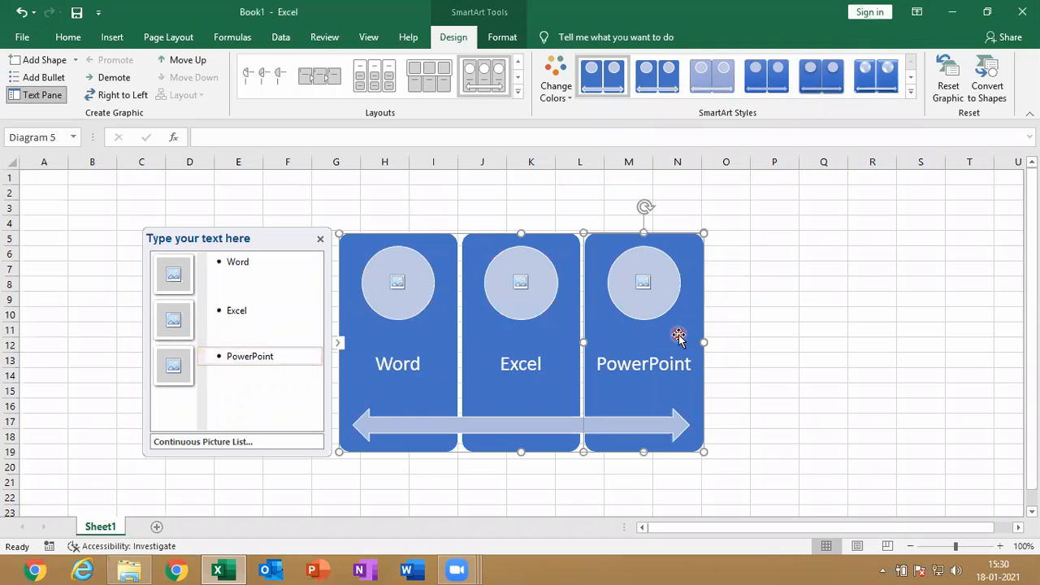
# Add a fourth shape after the PowerPoint shape and label it Access
pyautogui.click(76, 60)
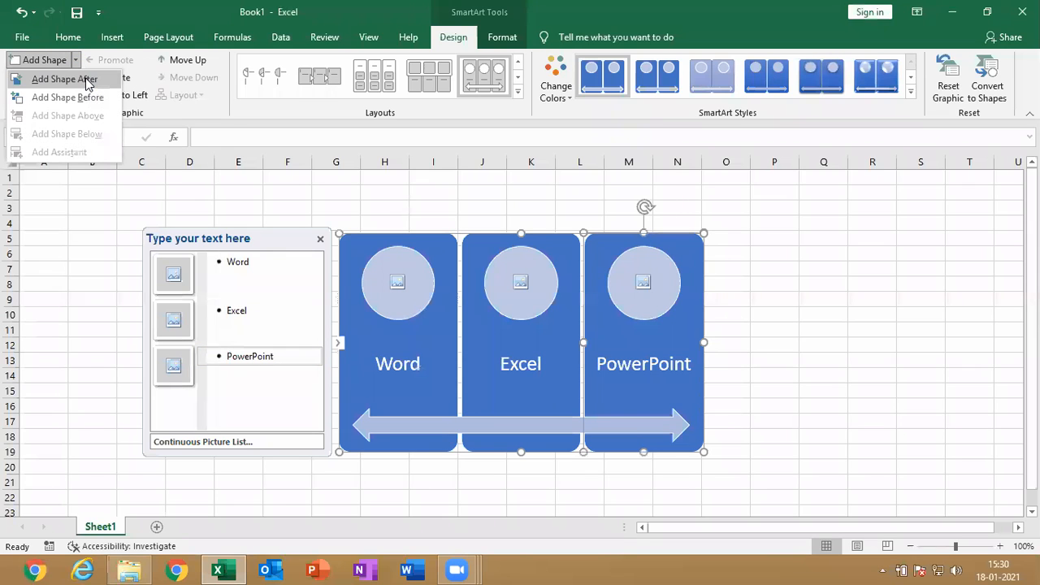
pyautogui.click(65, 79)
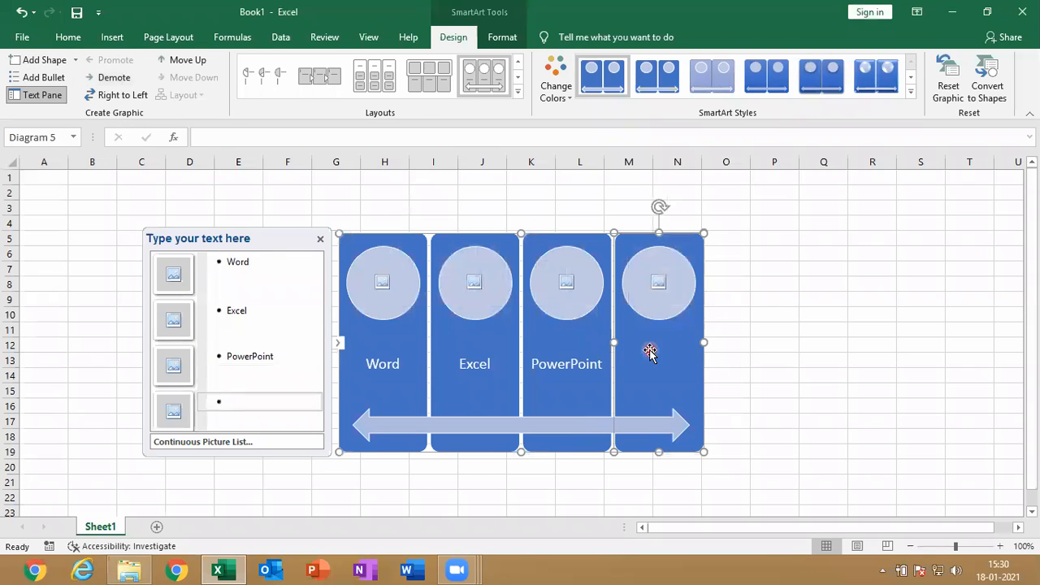
pyautogui.click(240, 400)
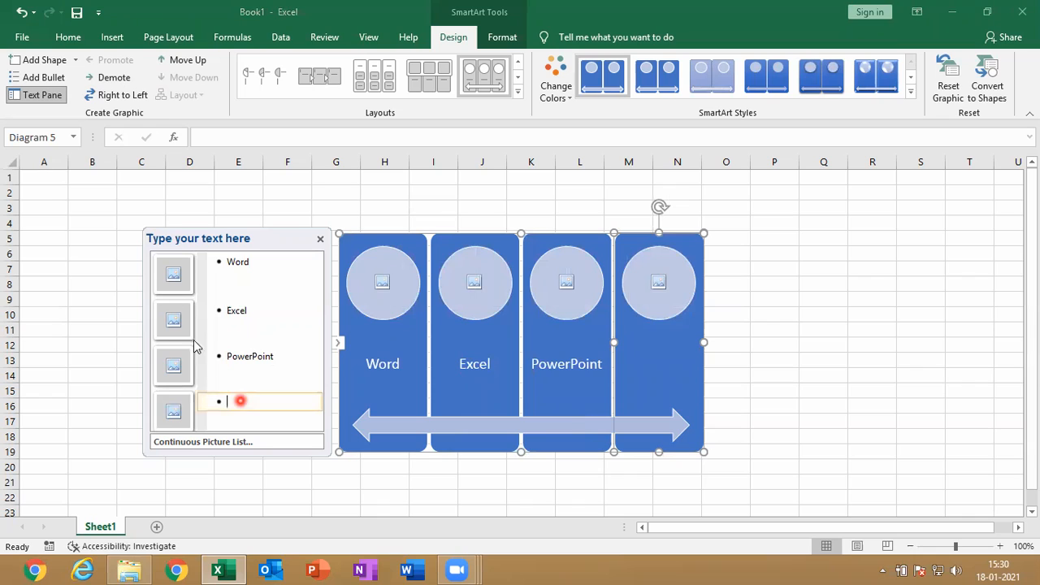
pyautogui.write('access')
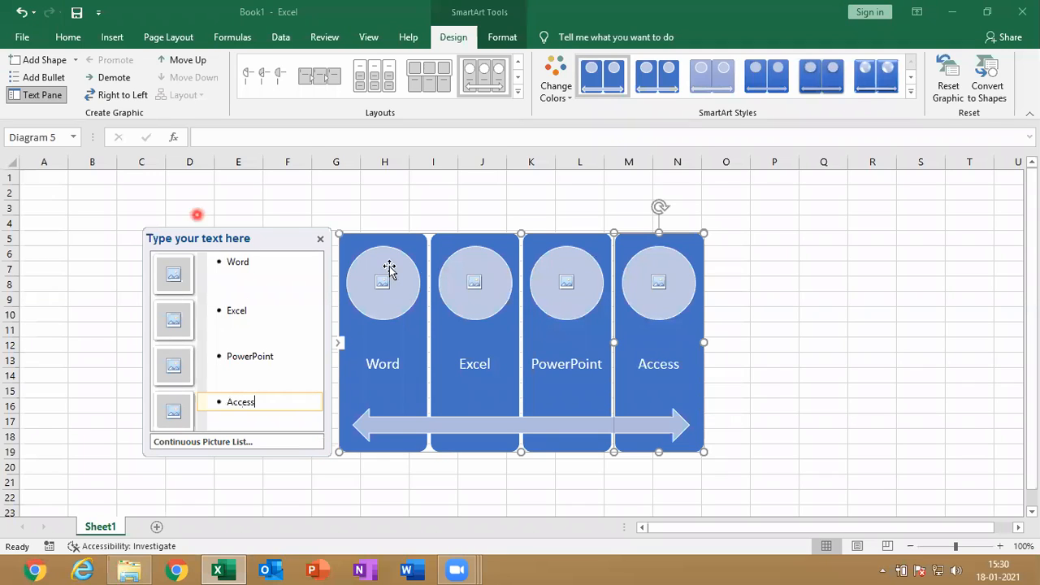
# Move the Word shape down one place and back up, and switch the SmartArt's right-to-left direction on and off
pyautogui.click(419, 347)
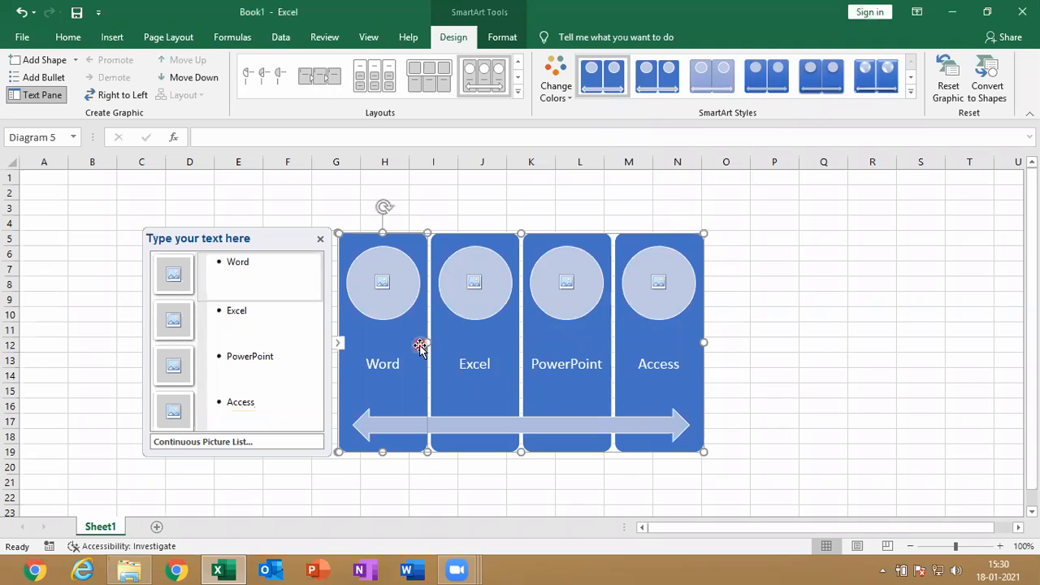
pyautogui.click(200, 81)
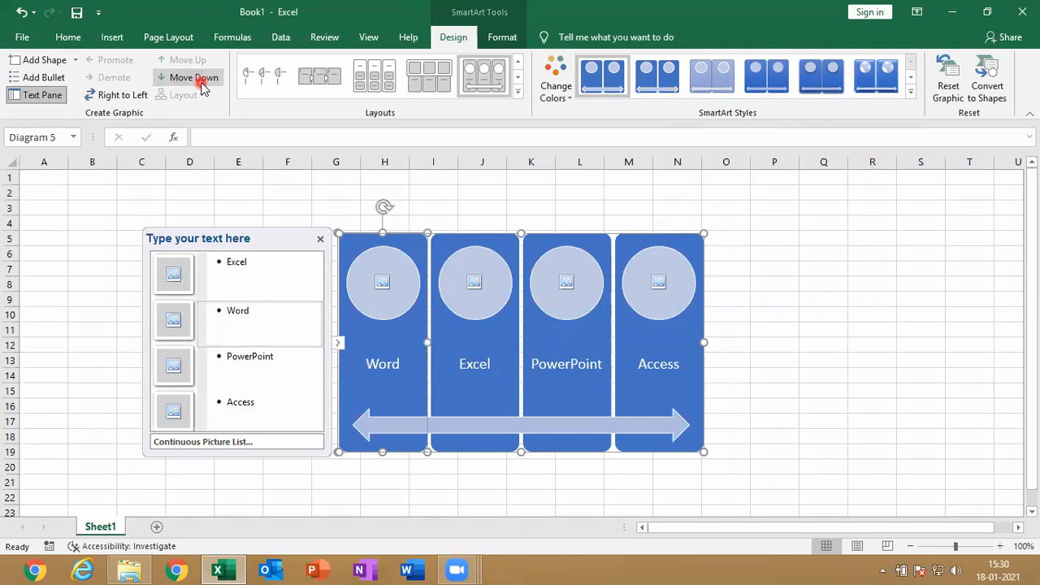
pyautogui.click(193, 62)
pyautogui.click(401, 365)
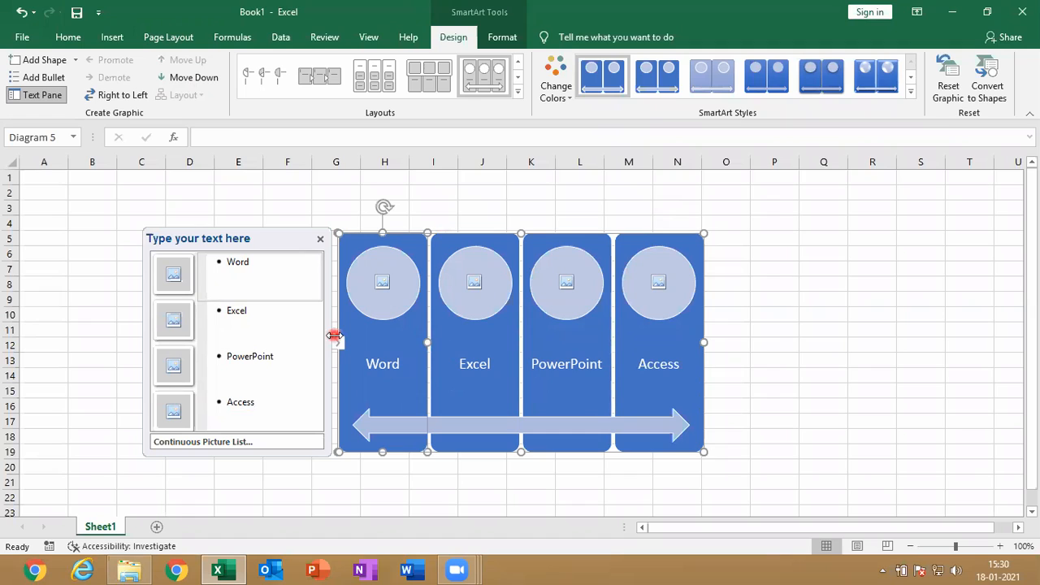
pyautogui.click(127, 96)
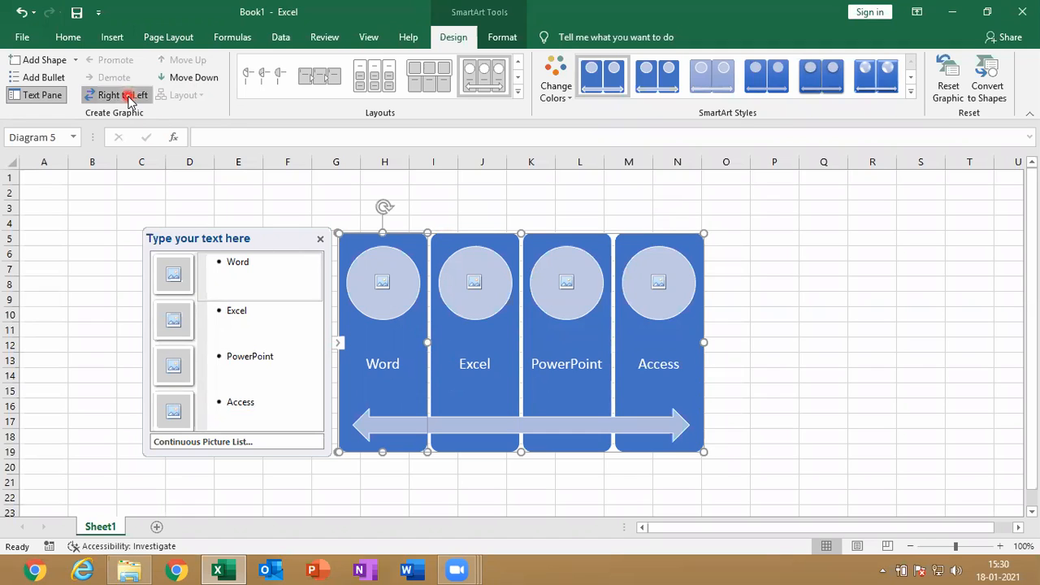
pyautogui.click(127, 96)
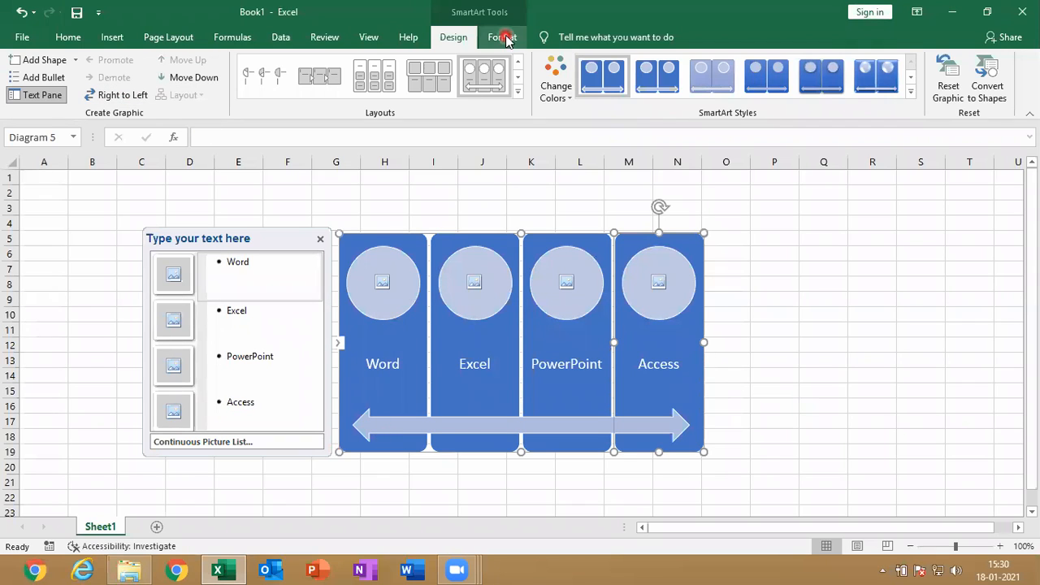
# Change the SmartArt layout to Vertical Picture Accent List and preview other list layouts without applying them
pyautogui.click(520, 92)
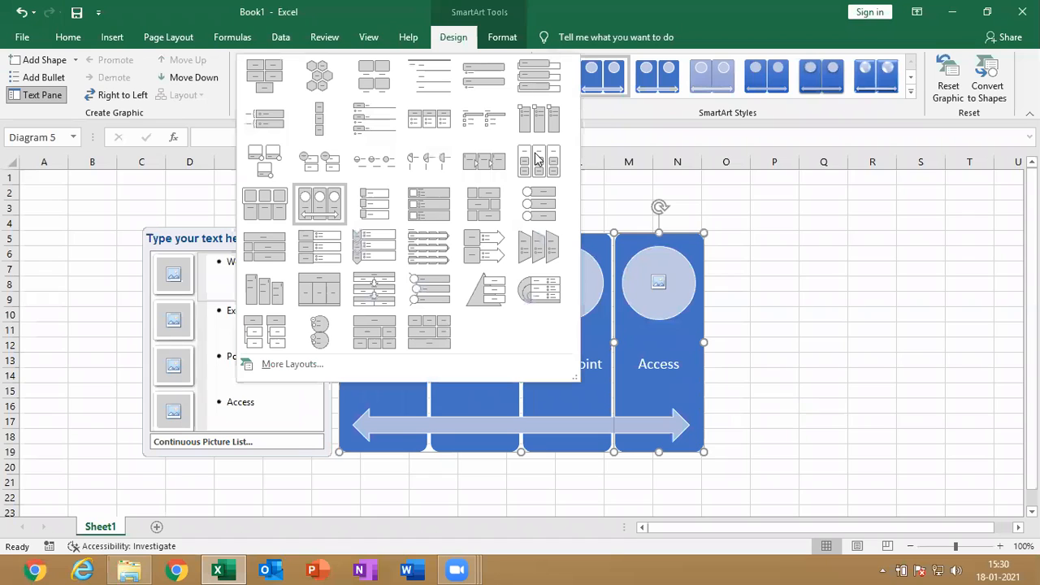
pyautogui.click(539, 212)
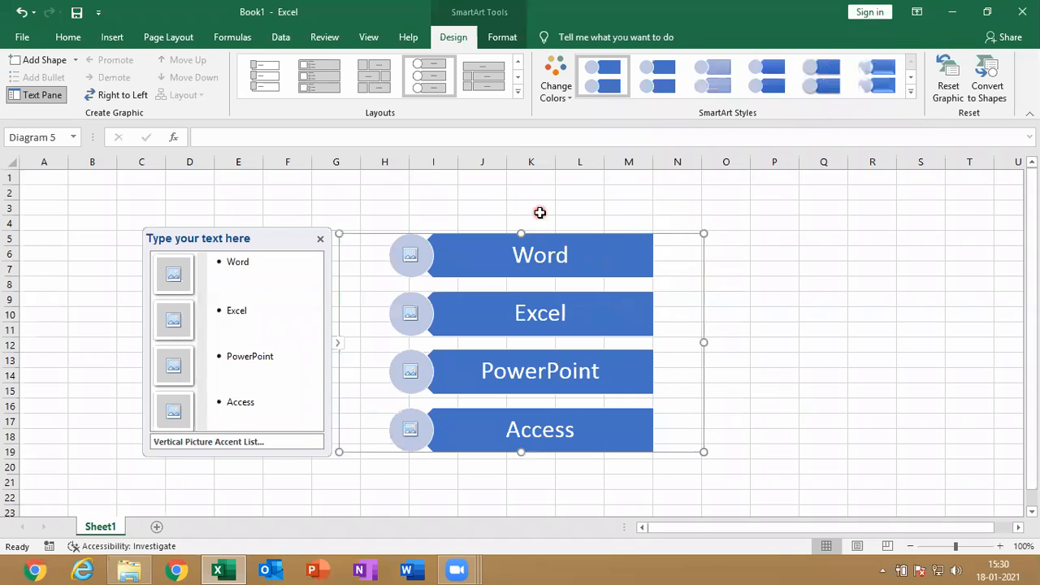
pyautogui.click(517, 91)
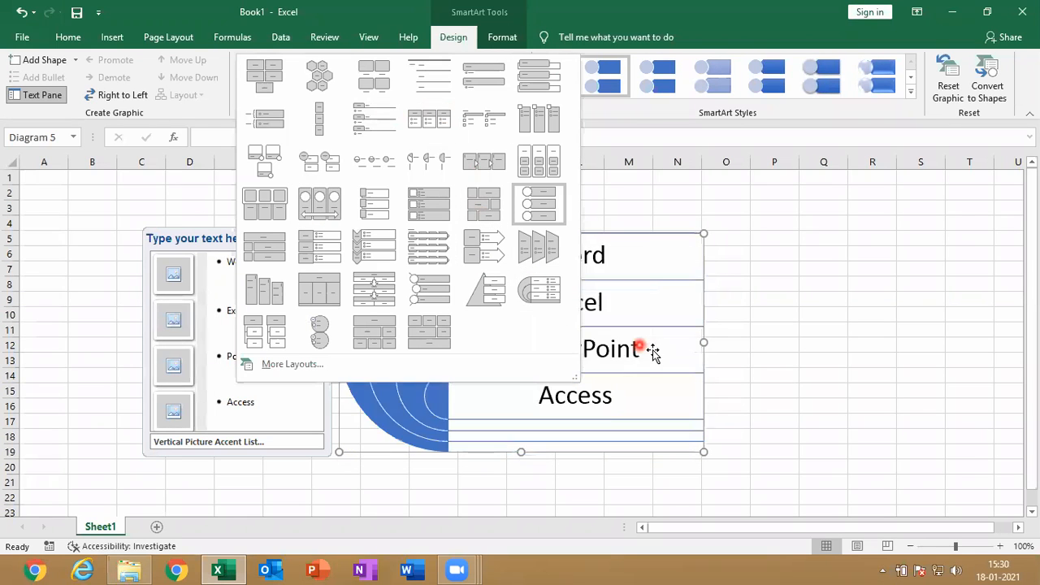
pyautogui.click(671, 332)
# Recolor the SmartArt with the gold, green, teal and blue color range and apply the 3-D Brick Scene style
pyautogui.click(553, 87)
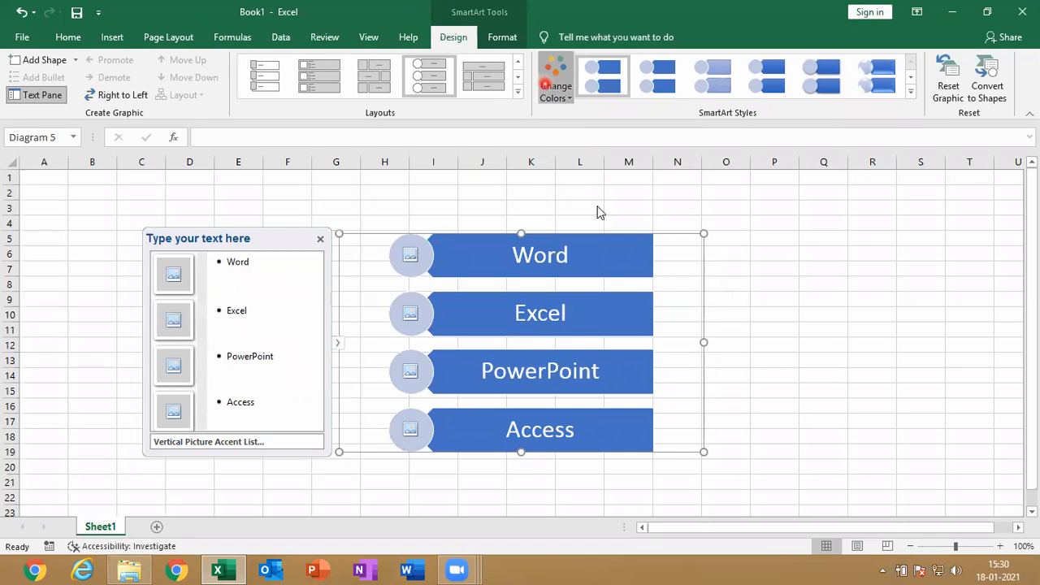
pyautogui.click(722, 218)
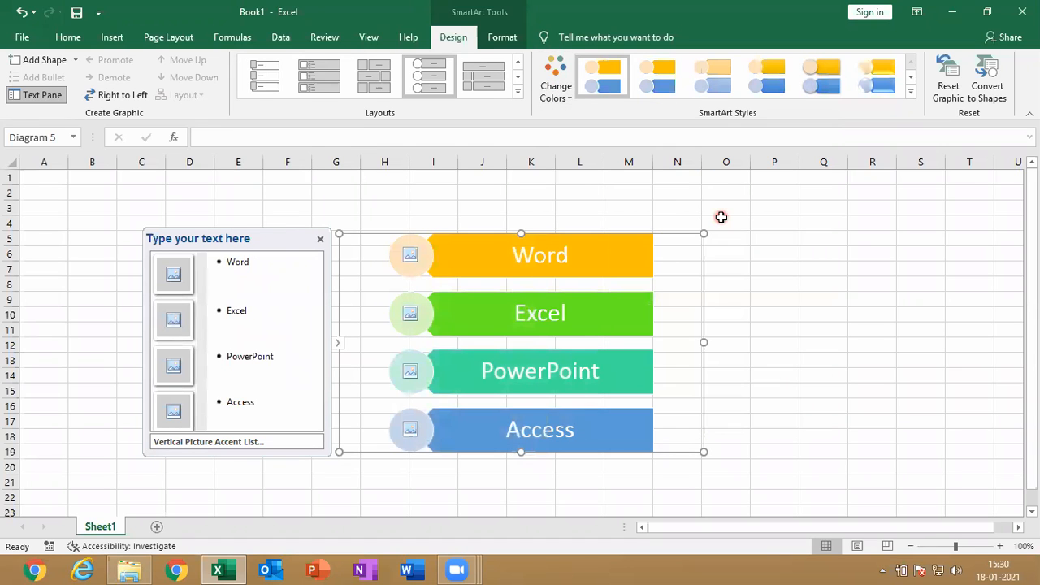
pyautogui.click(910, 91)
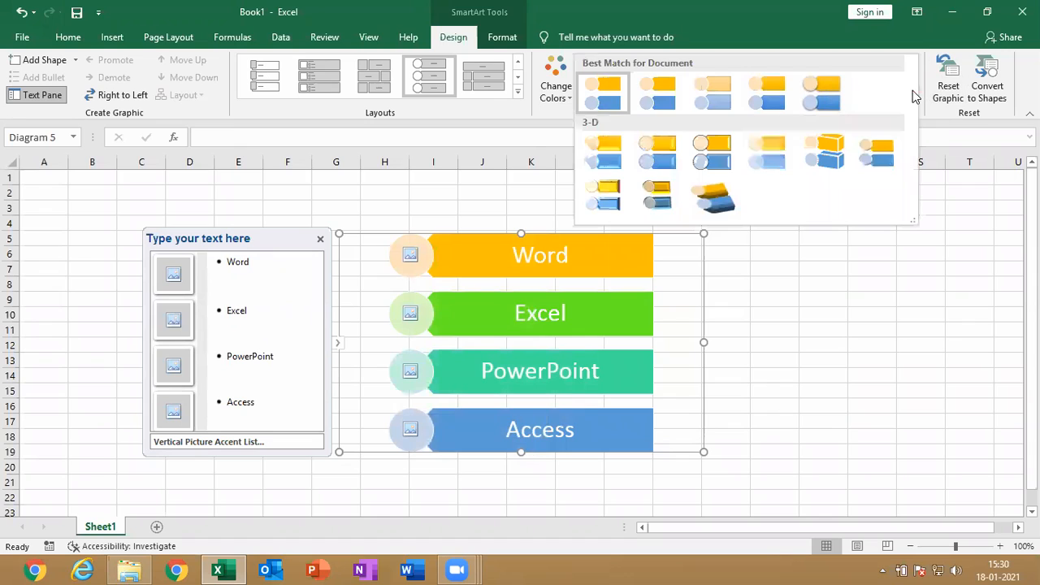
pyautogui.click(844, 145)
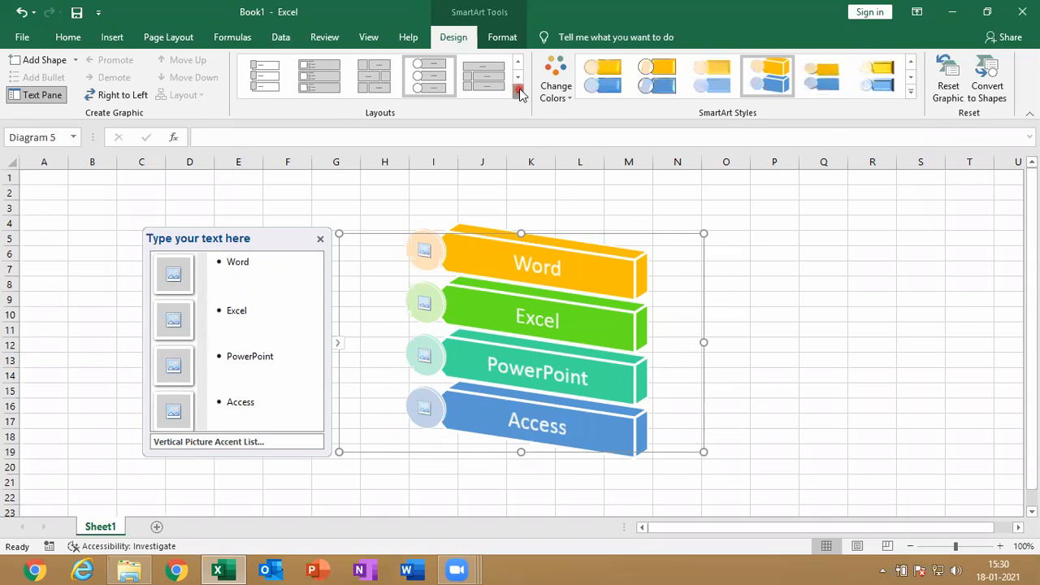
# Change the SmartArt layout to Continuous Picture List from the full set of layouts
pyautogui.click(518, 91)
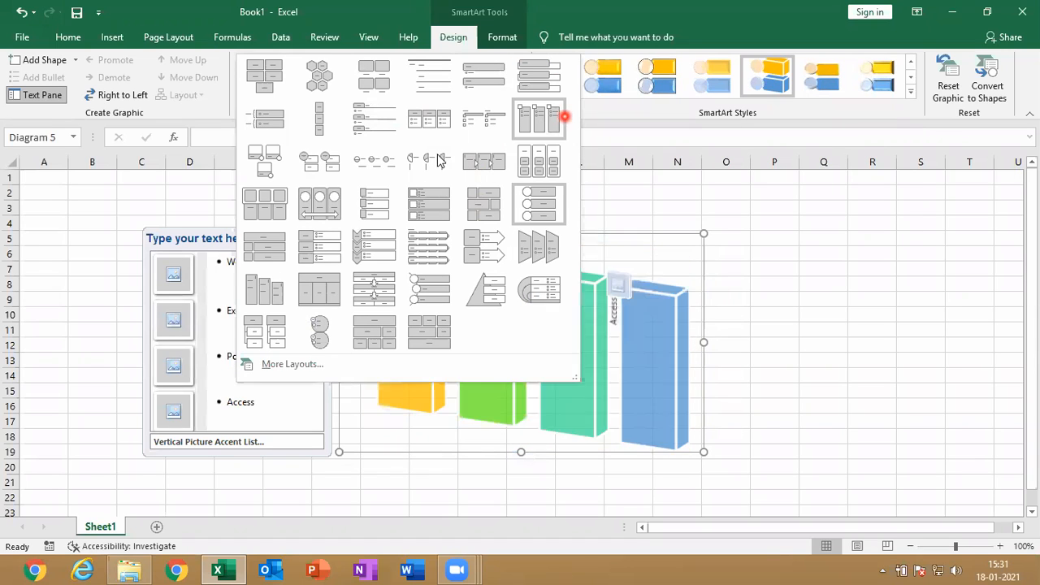
pyautogui.click(332, 365)
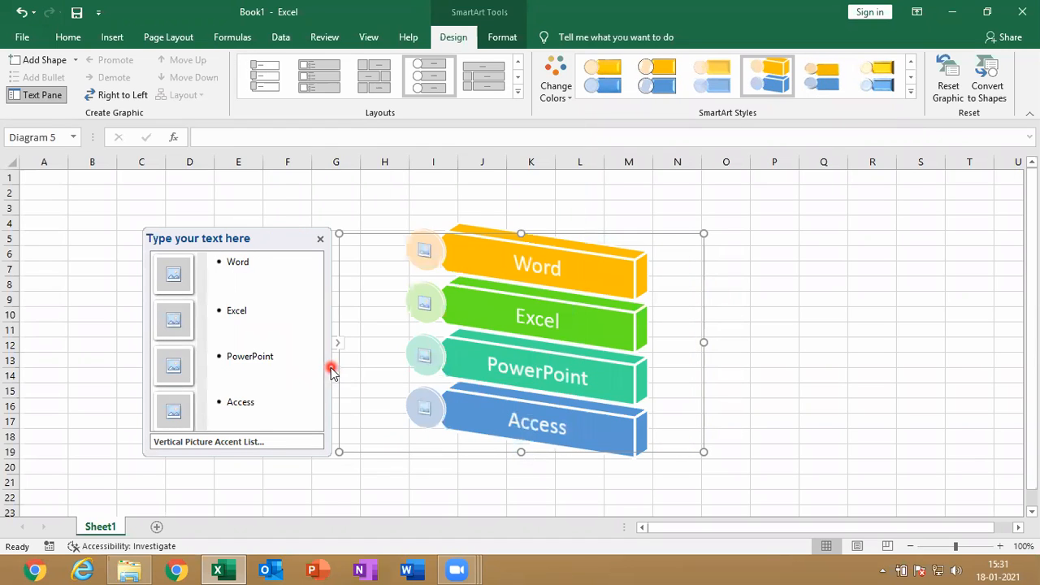
pyautogui.click(562, 339)
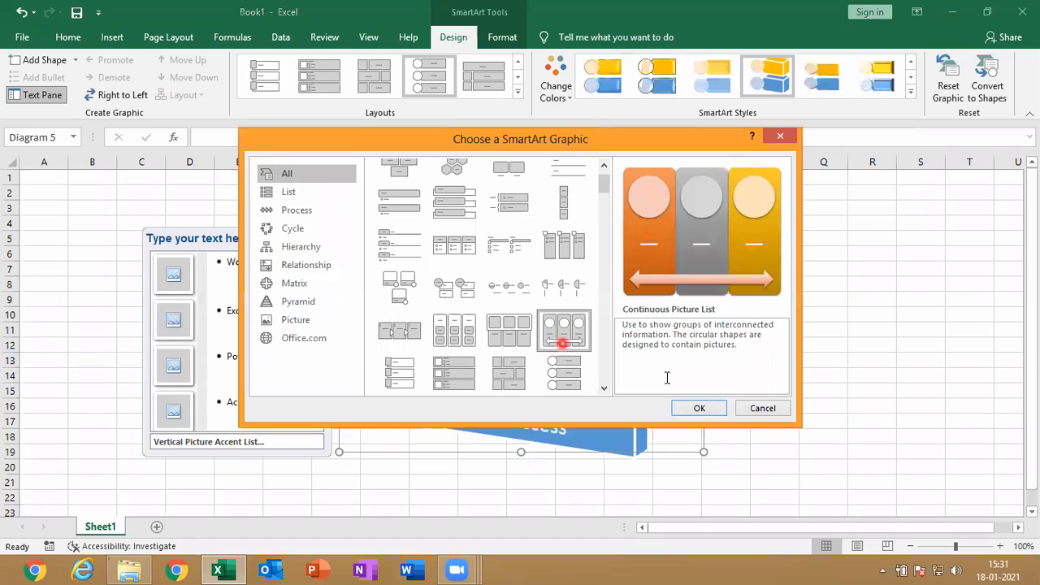
pyautogui.click(700, 409)
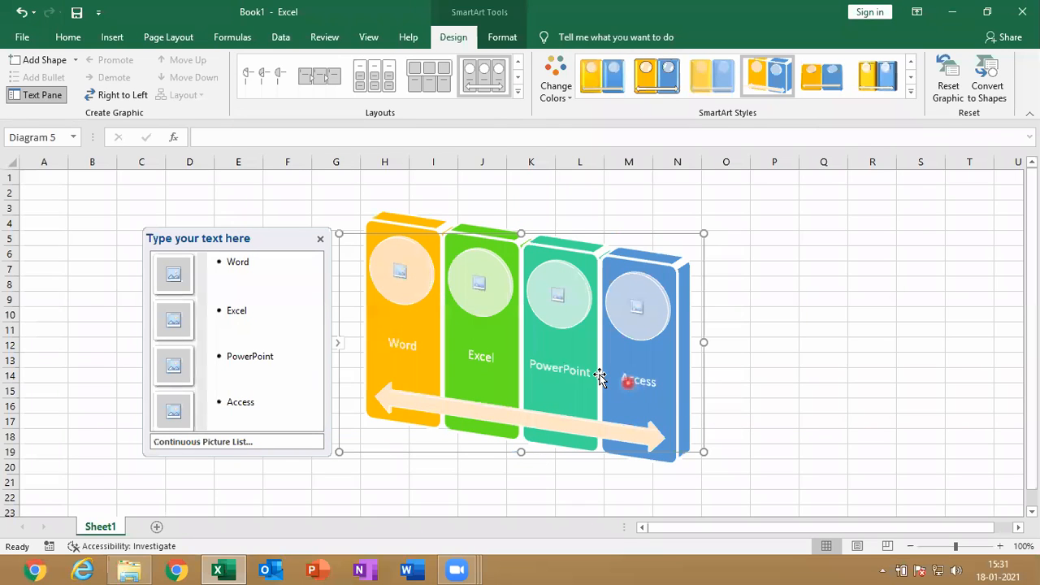
# Insert the picture Free_Sample_By_Wix.jpg from the Downloads folder into the Word shape's picture placeholder
pyautogui.click(172, 276)
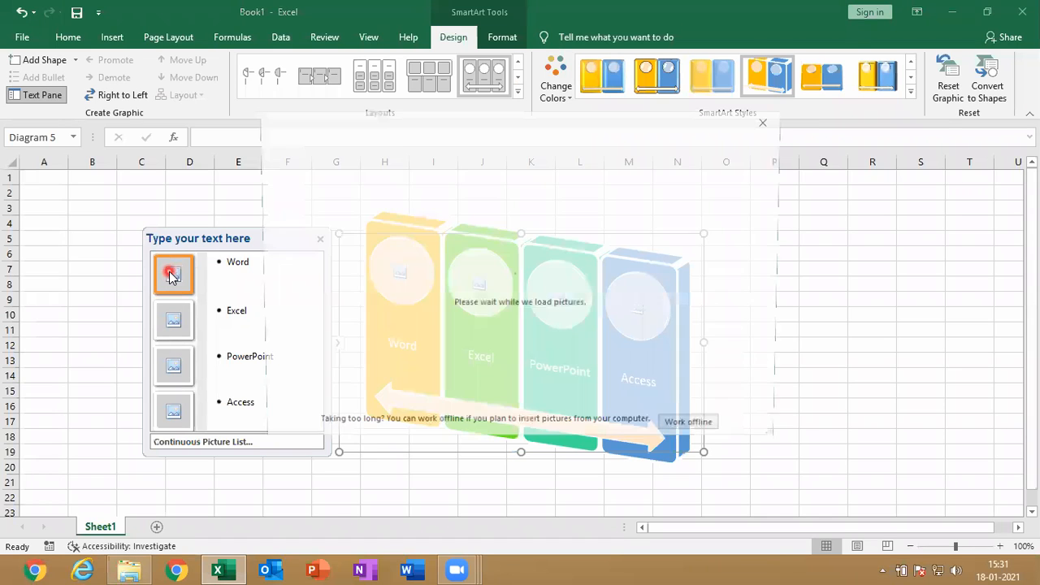
pyautogui.click(582, 199)
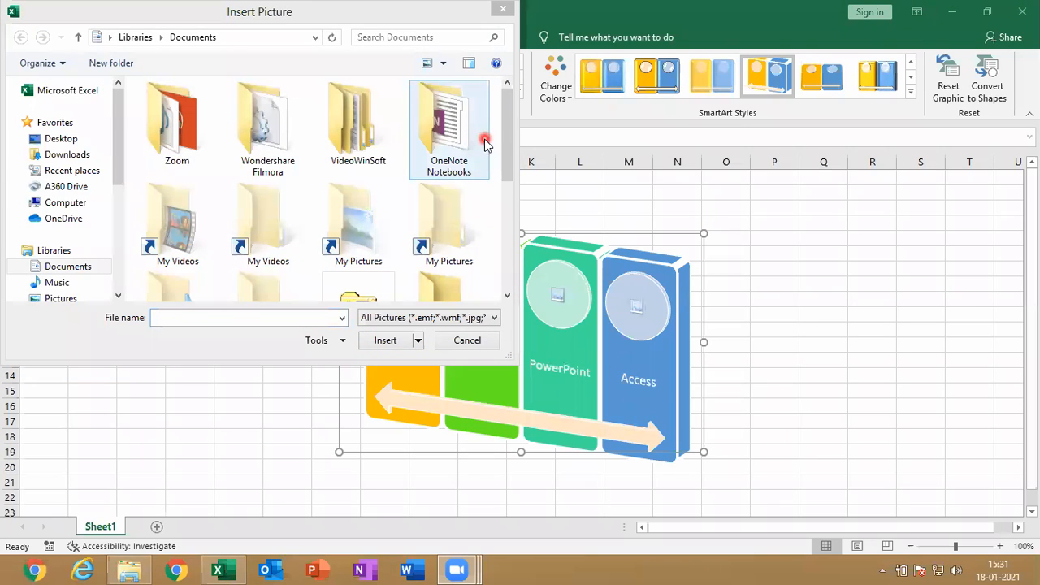
pyautogui.moveTo(506, 183); pyautogui.dragTo(508, 293)
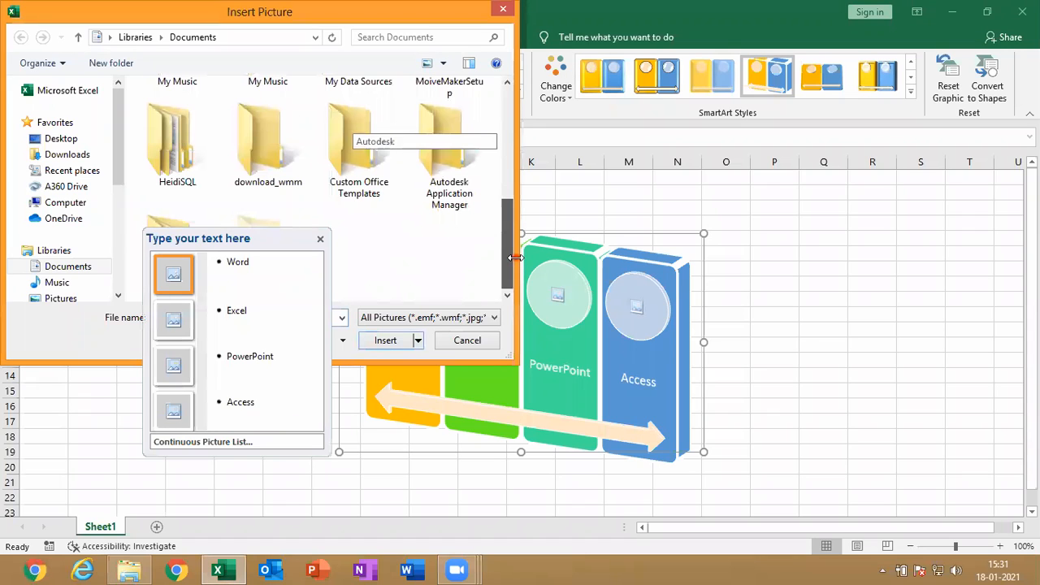
pyautogui.click(58, 153)
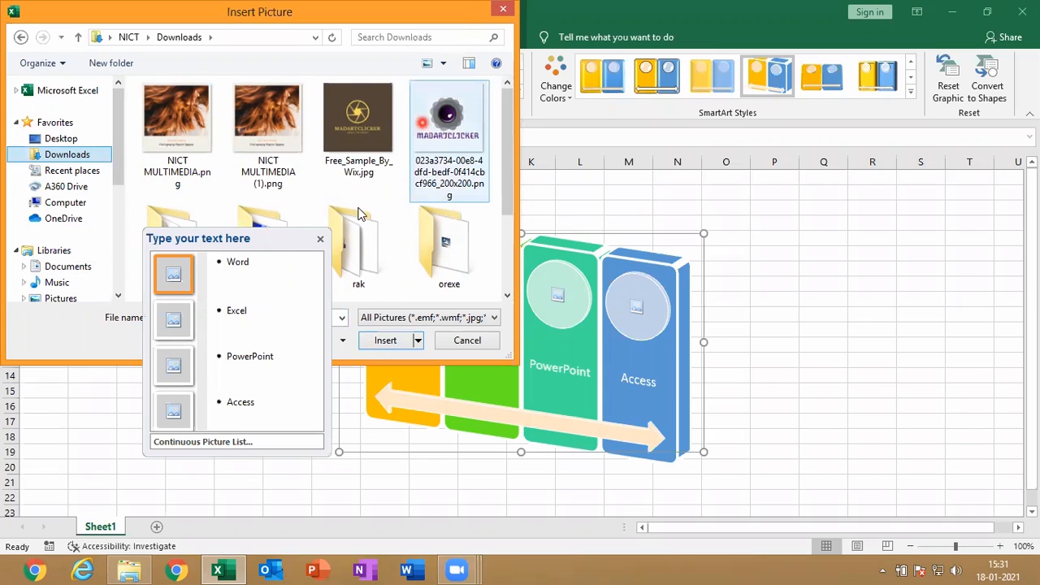
pyautogui.click(386, 150)
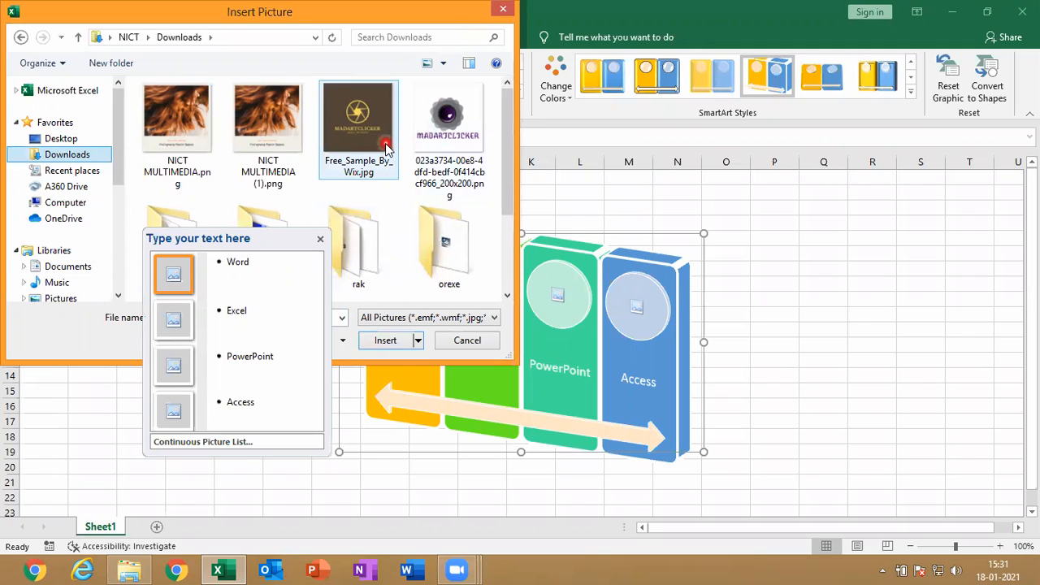
pyautogui.click(387, 150)
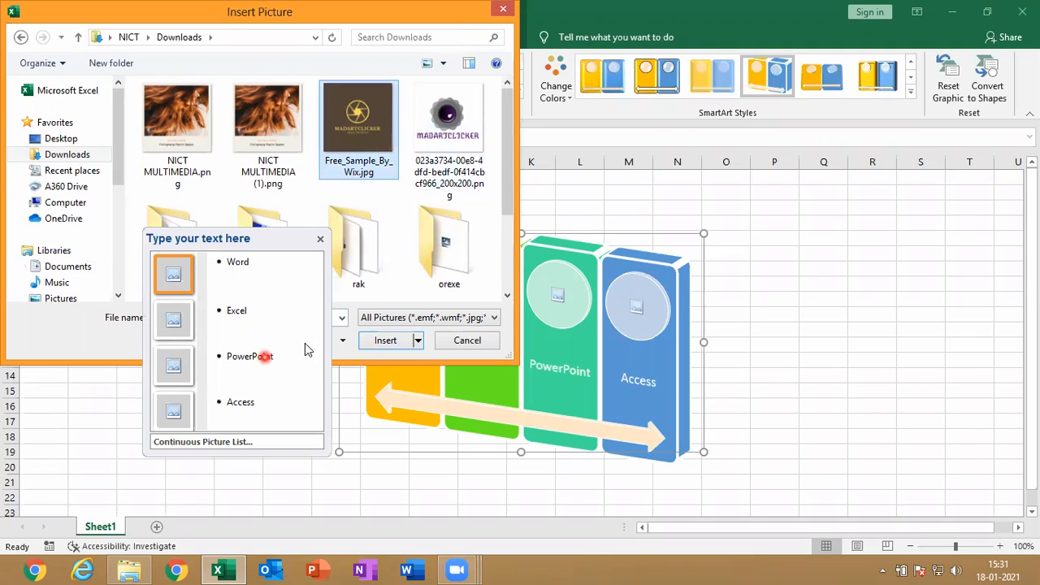
pyautogui.click(379, 340)
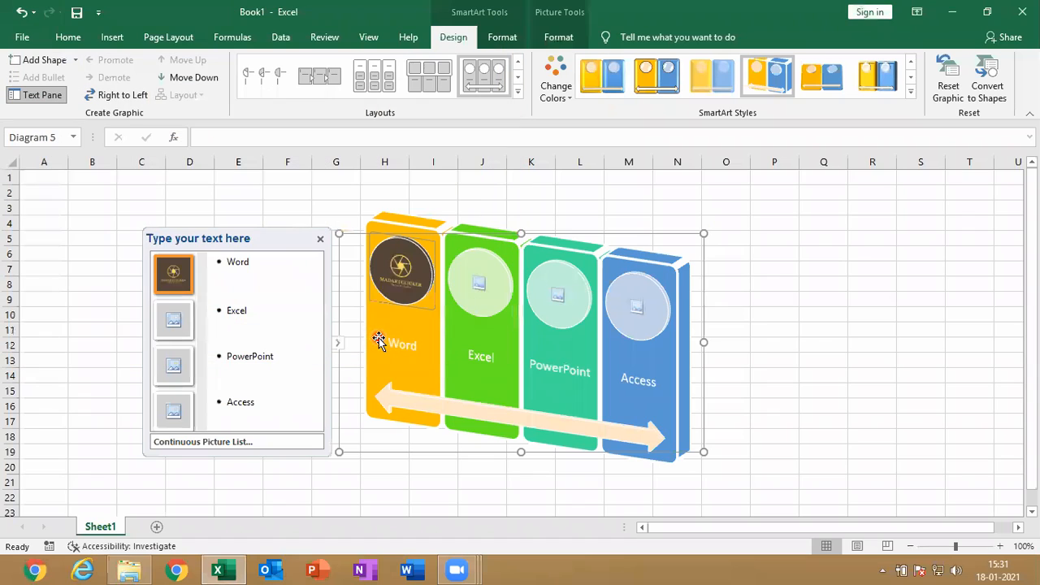
# Examine the alternative SmartArt layouts, including Increasing Circle Process, Cycle Matrix and the Hierarchy category, without applying any
pyautogui.click(167, 322)
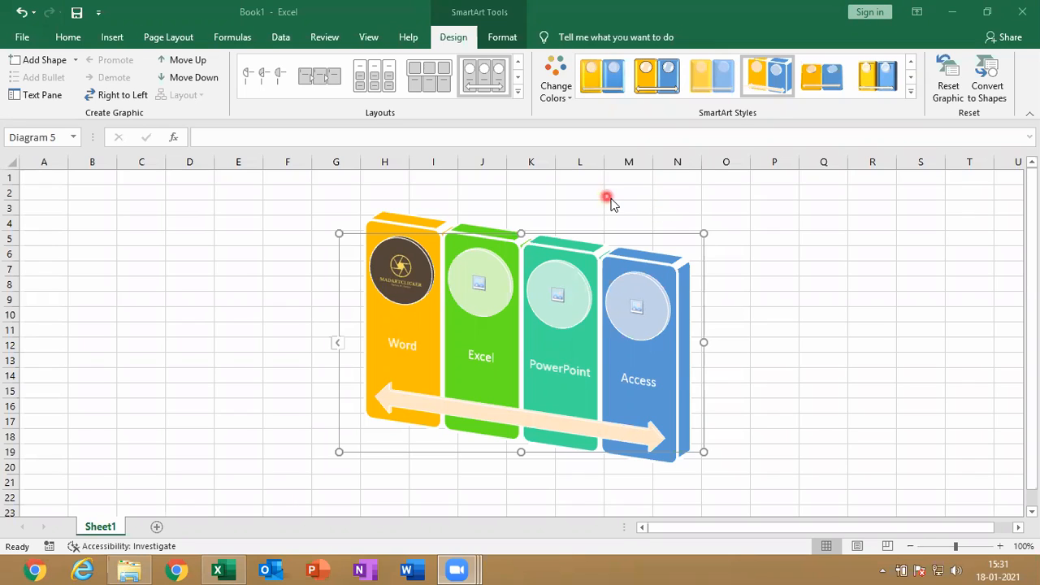
pyautogui.click(518, 94)
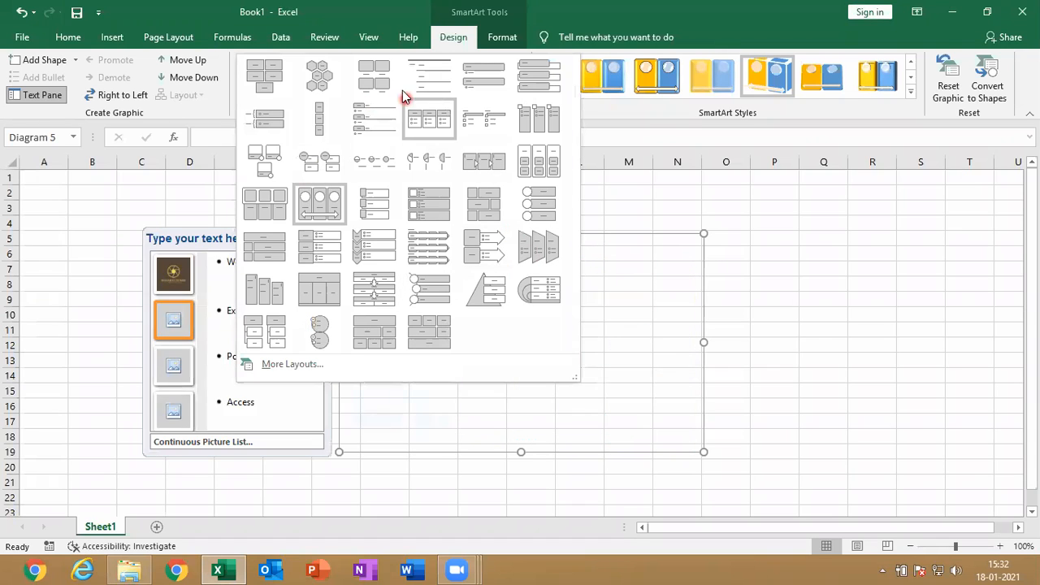
pyautogui.click(294, 365)
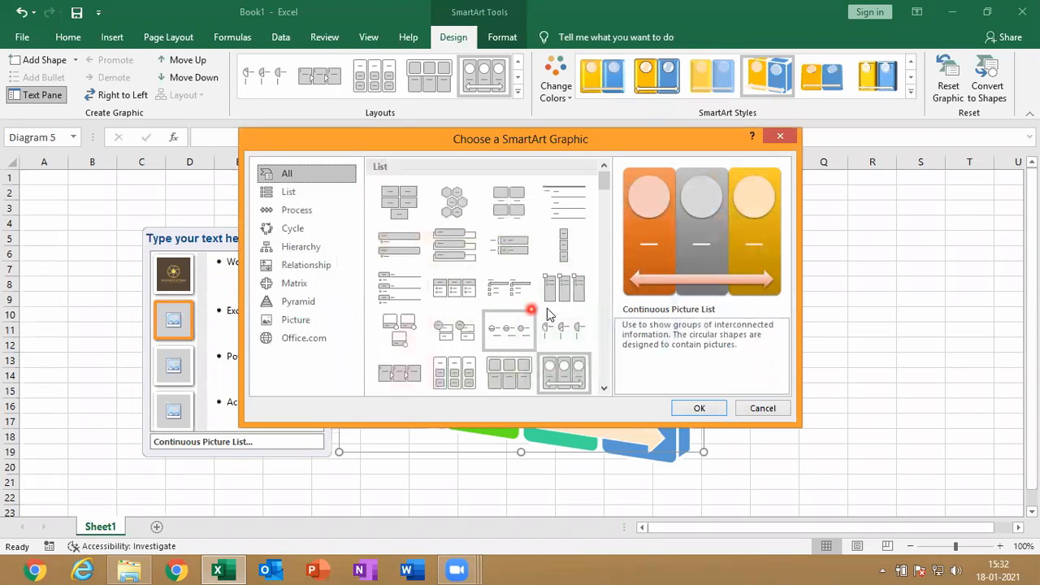
pyautogui.click(541, 344)
pyautogui.click(522, 339)
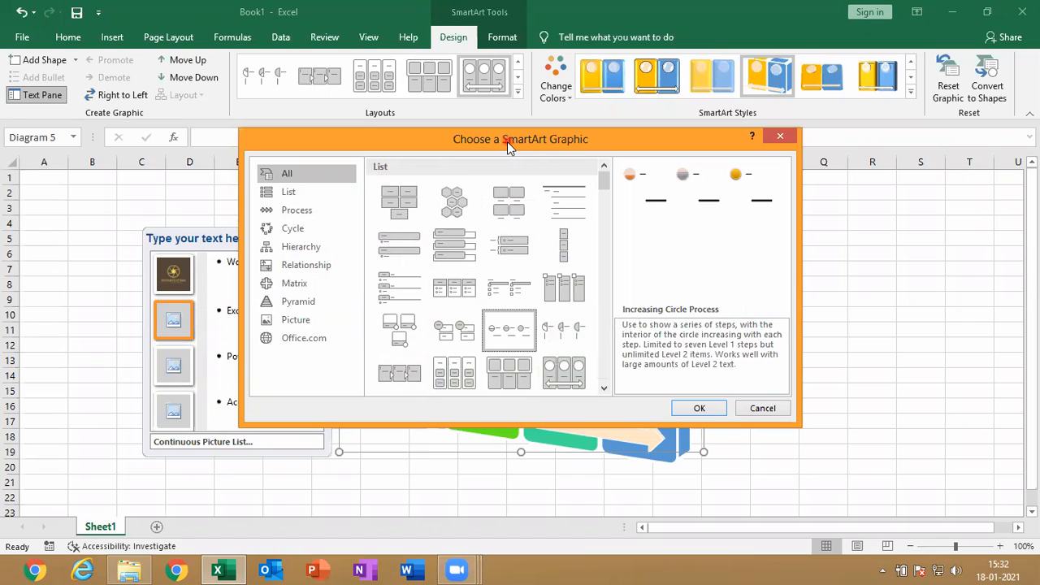
pyautogui.moveTo(507, 141); pyautogui.dragTo(295, 208)
pyautogui.click(116, 298)
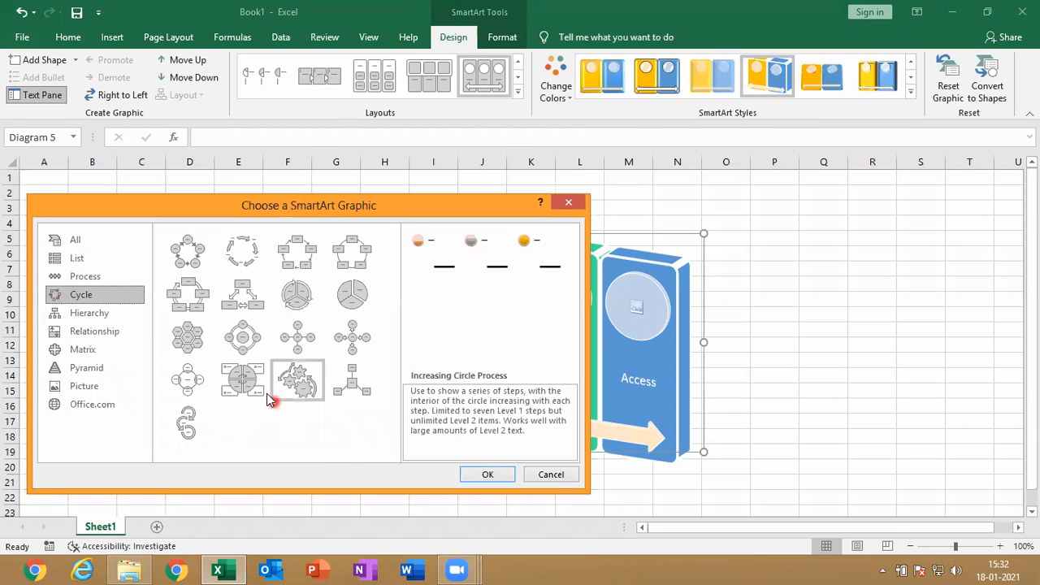
pyautogui.click(196, 385)
pyautogui.click(233, 385)
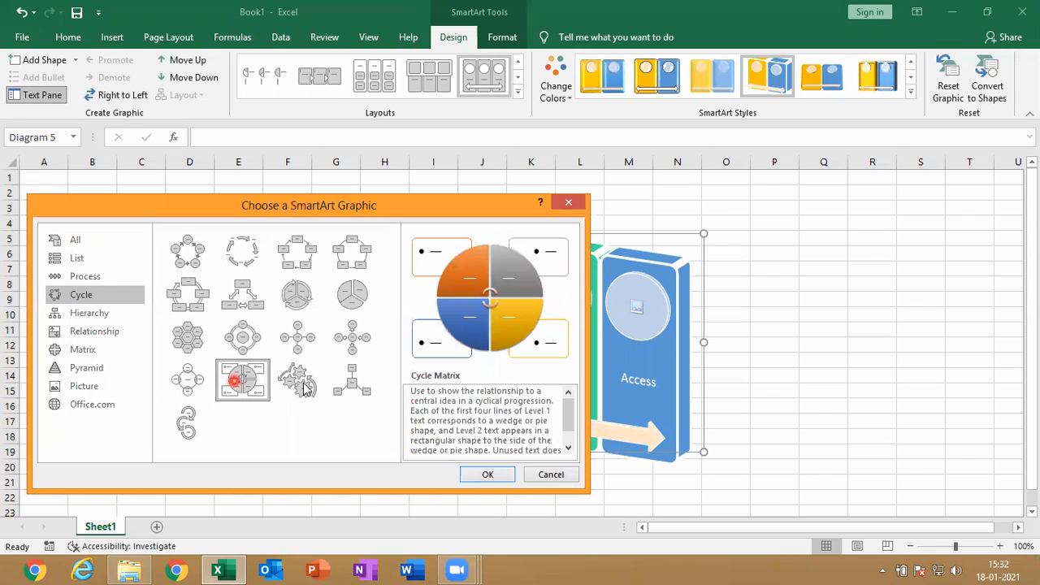
pyautogui.click(89, 313)
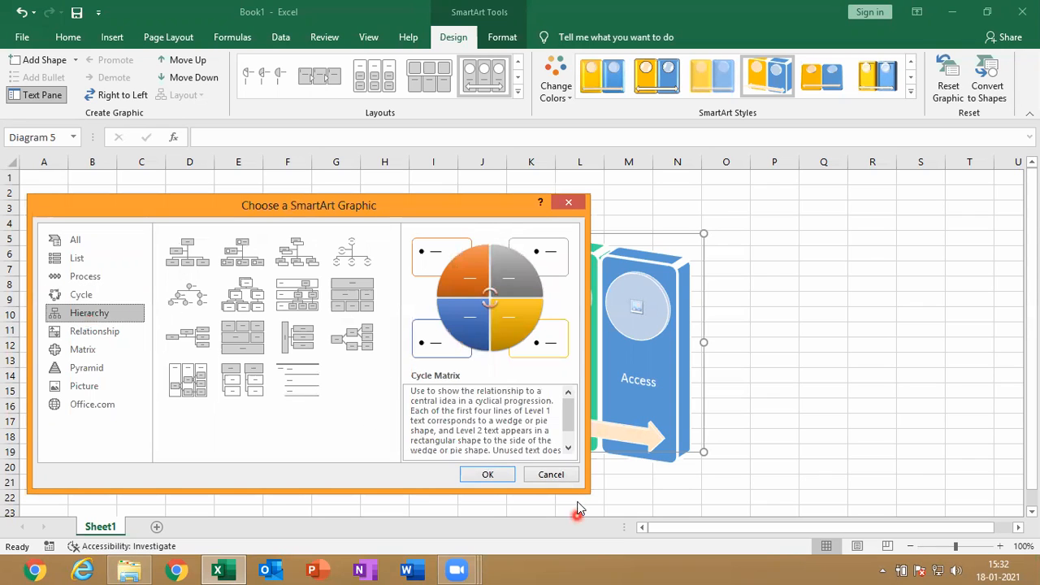
pyautogui.click(551, 474)
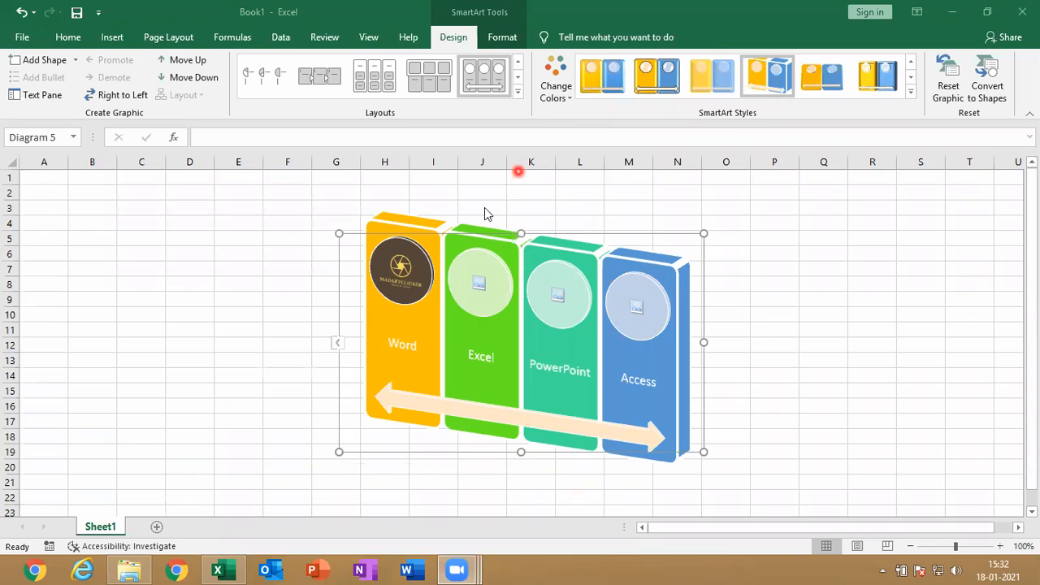
# Insert the picture 023a3734-00e8-4dfd-bedf-0f414cbcf966_200x200.png from Downloads into the Excel shape's placeholder, showing the files as large icons
pyautogui.click(479, 286)
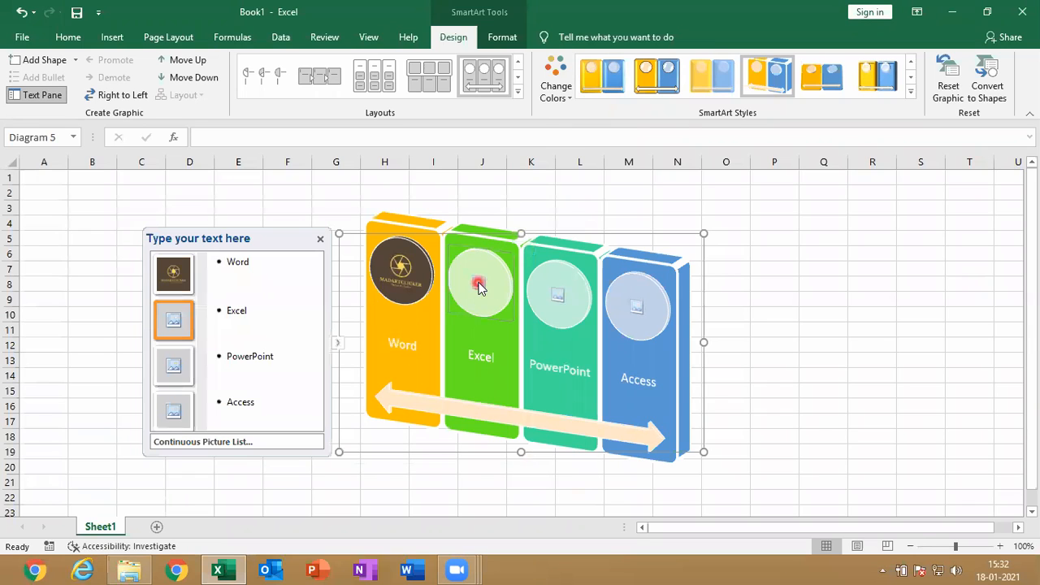
pyautogui.click(173, 321)
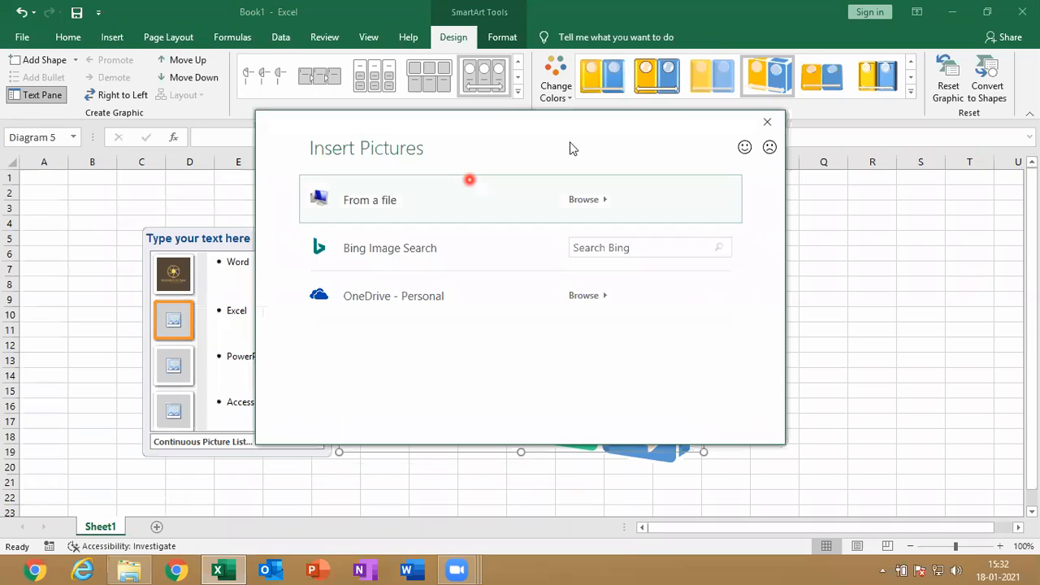
pyautogui.click(586, 200)
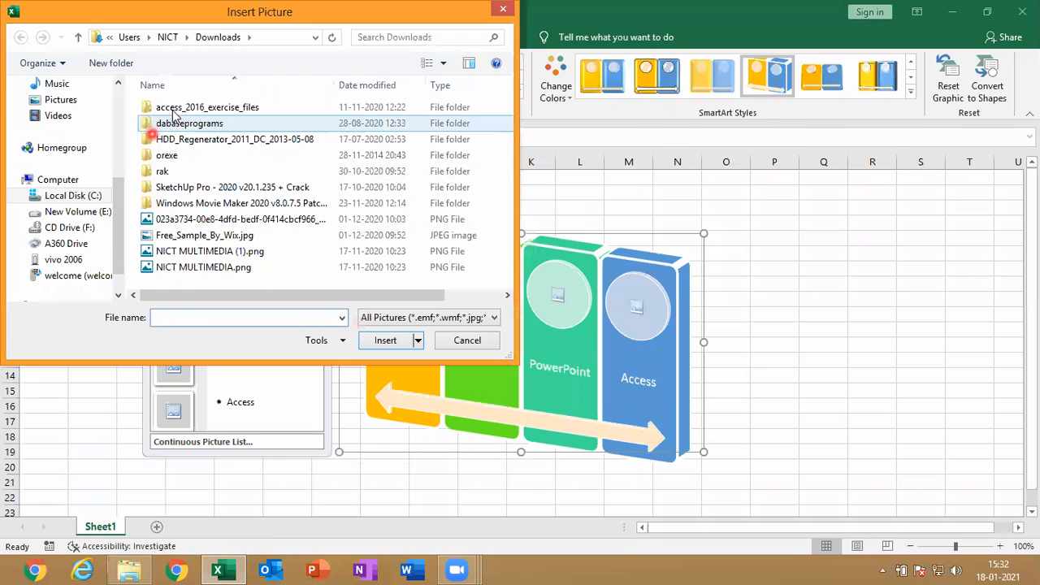
pyautogui.click(442, 63)
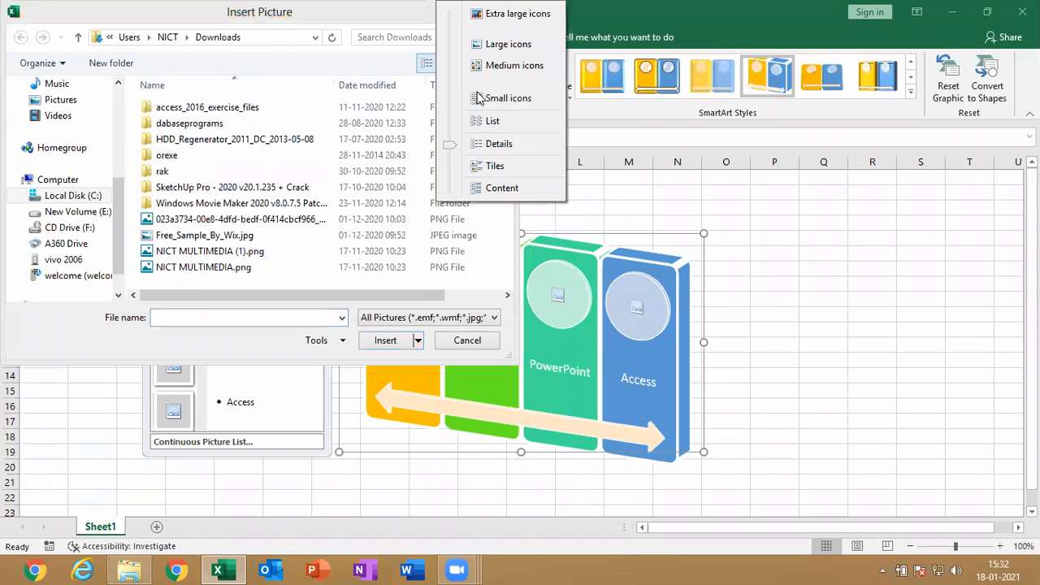
pyautogui.click(495, 45)
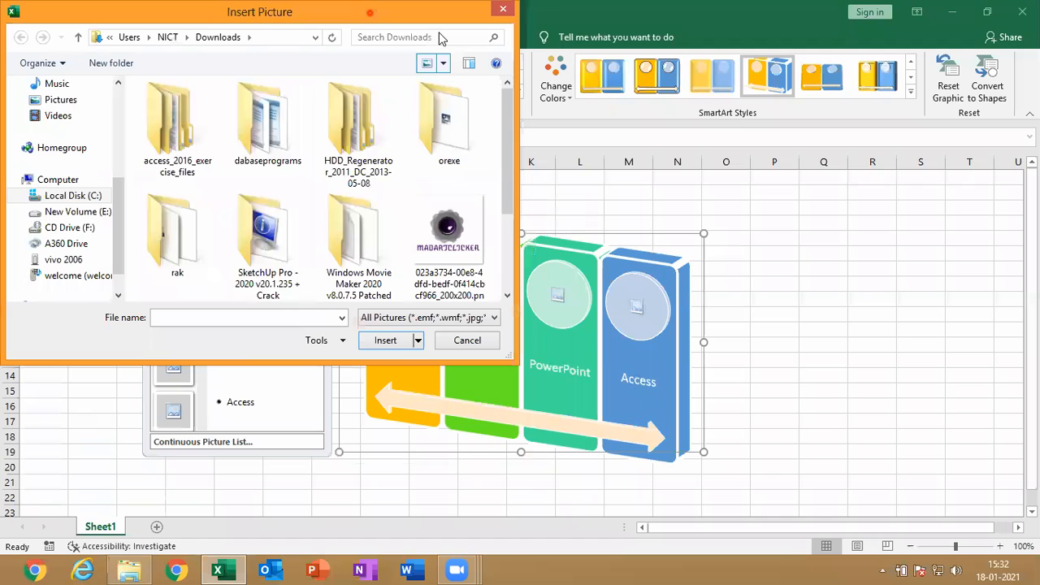
pyautogui.moveTo(370, 12); pyautogui.dragTo(612, 12)
pyautogui.click(696, 262)
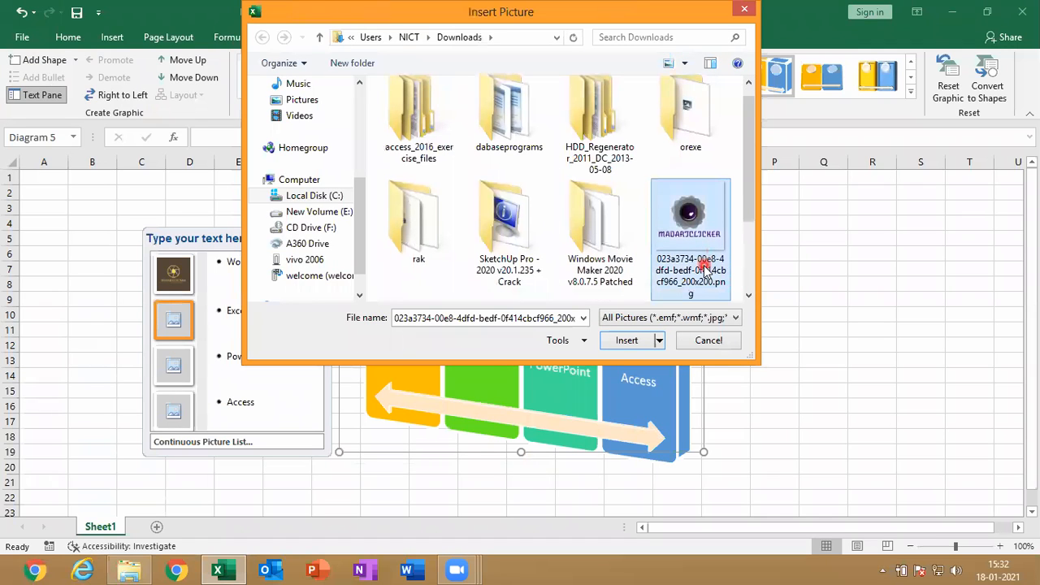
pyautogui.click(623, 346)
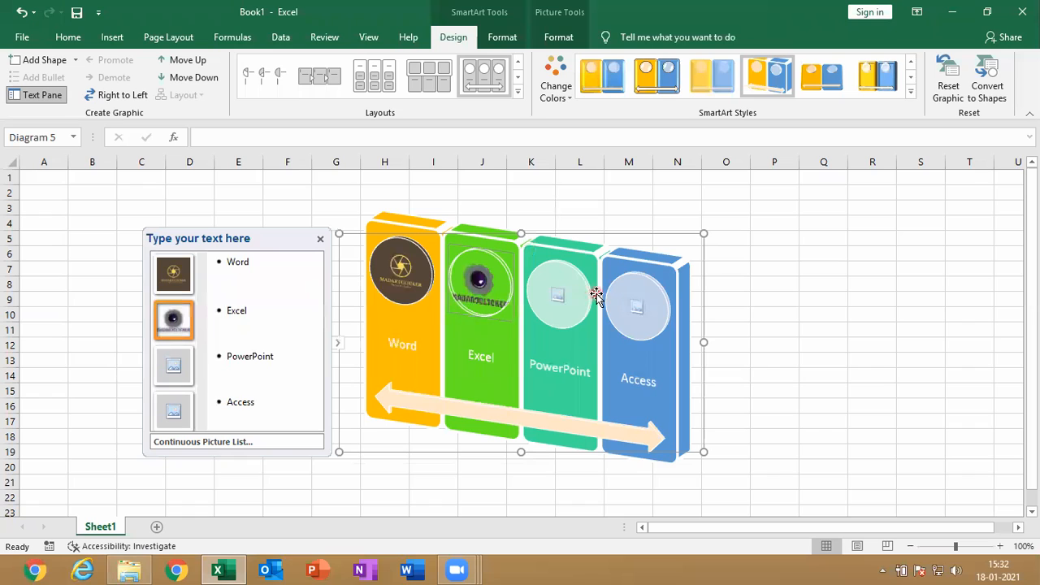
# Reset the SmartArt graphic to discard its formatting, and undo the reset
pyautogui.click(955, 95)
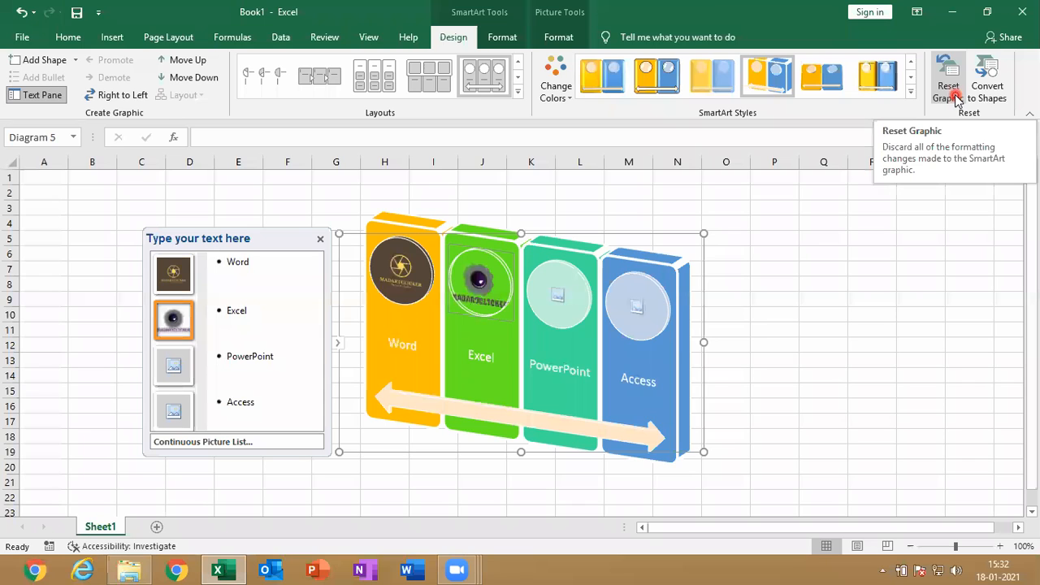
pyautogui.click(956, 96)
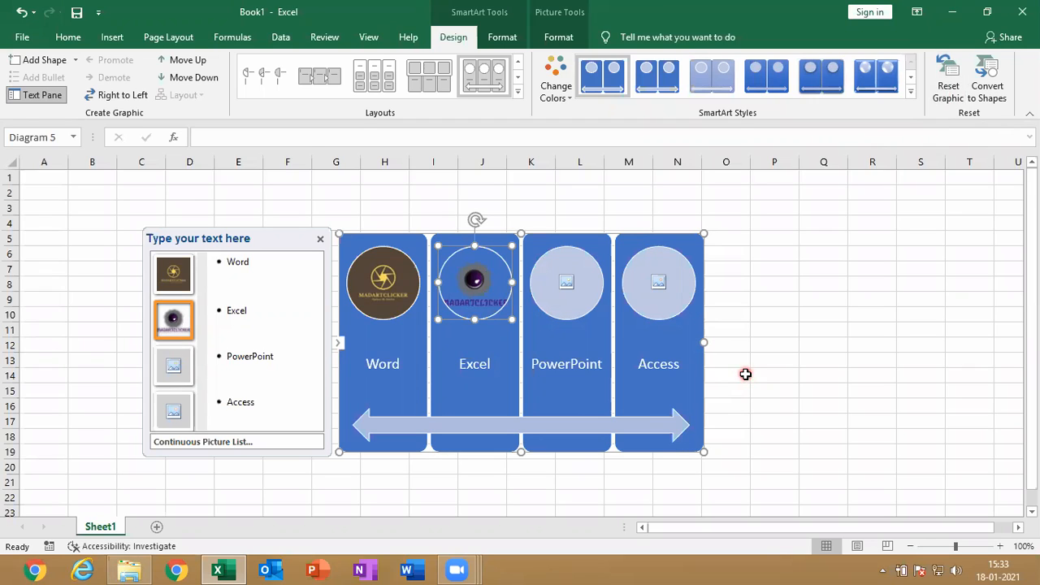
pyautogui.click(18, 11)
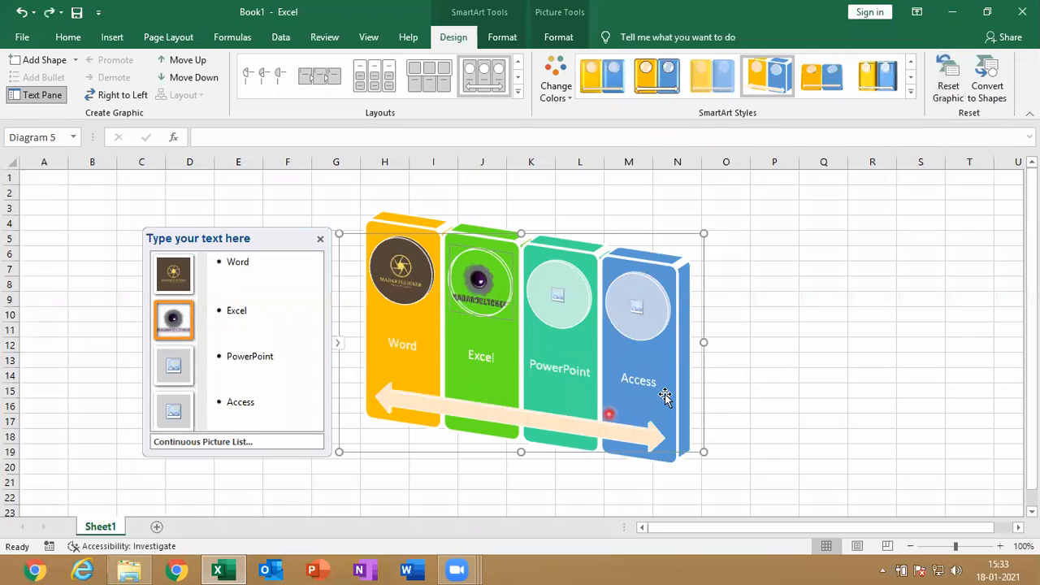
# Convert the SmartArt graphic to ordinary shapes, check the drawing format options, and undo the conversion
pyautogui.click(994, 95)
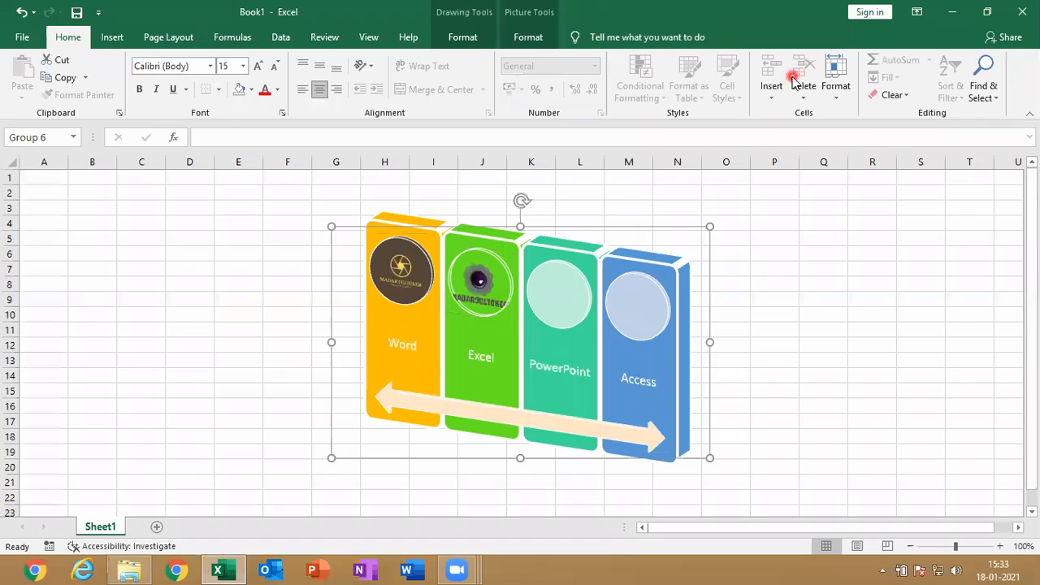
pyautogui.click(466, 18)
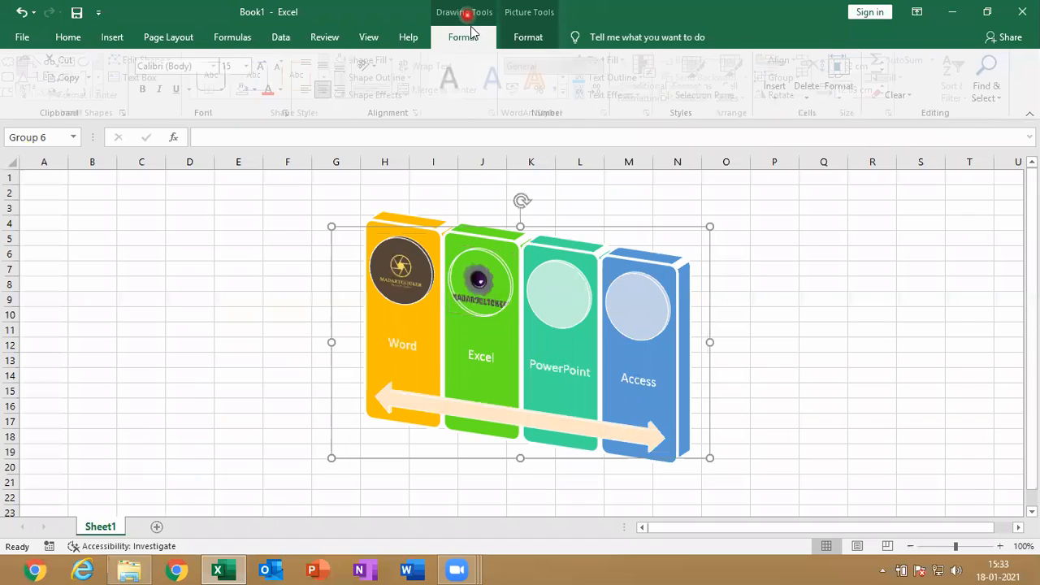
pyautogui.click(17, 19)
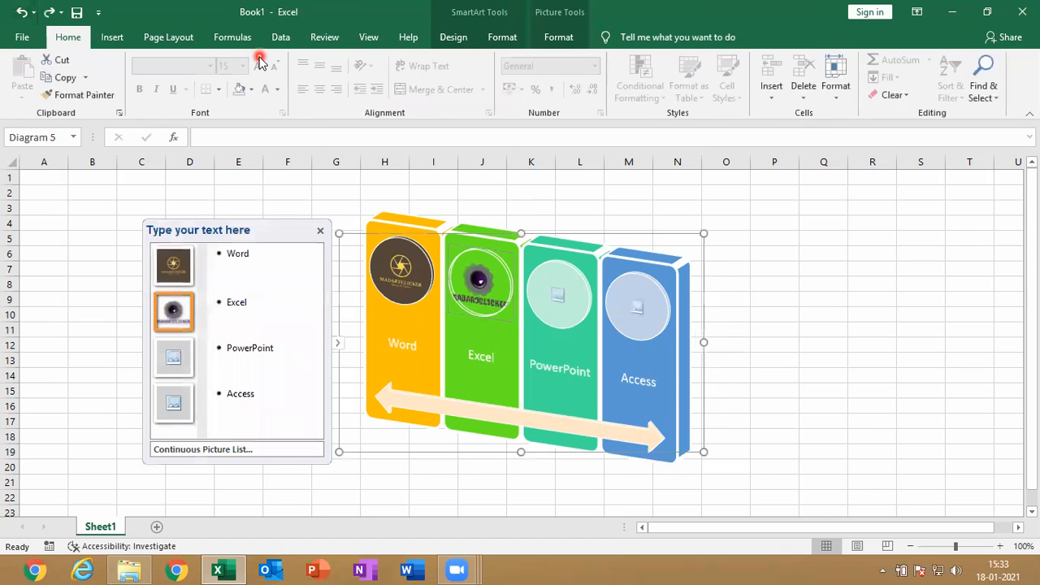
# Apply the solid gray theme shape style to the Word shape after trying the blue one
pyautogui.click(455, 38)
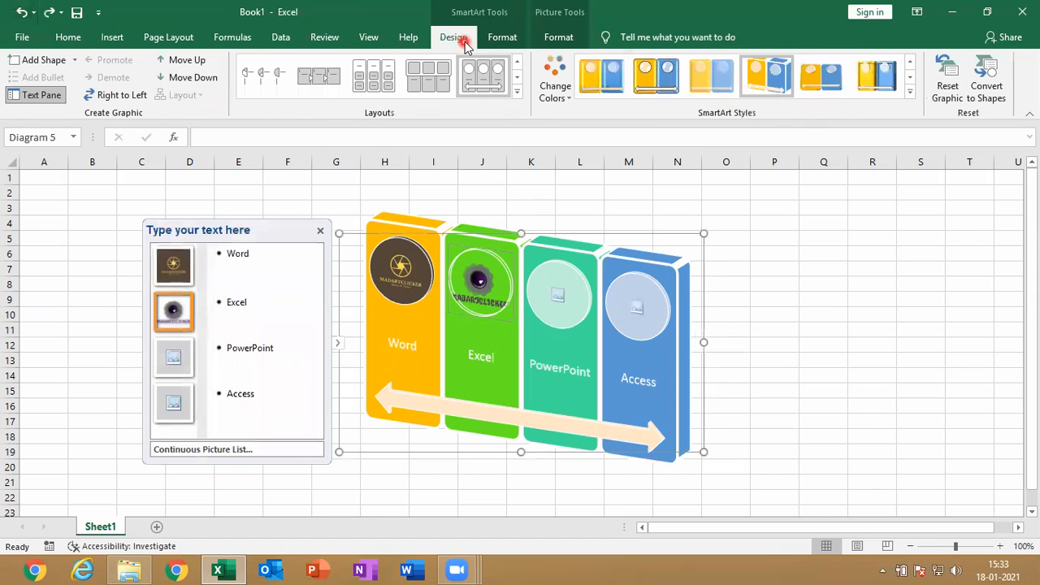
pyautogui.click(512, 41)
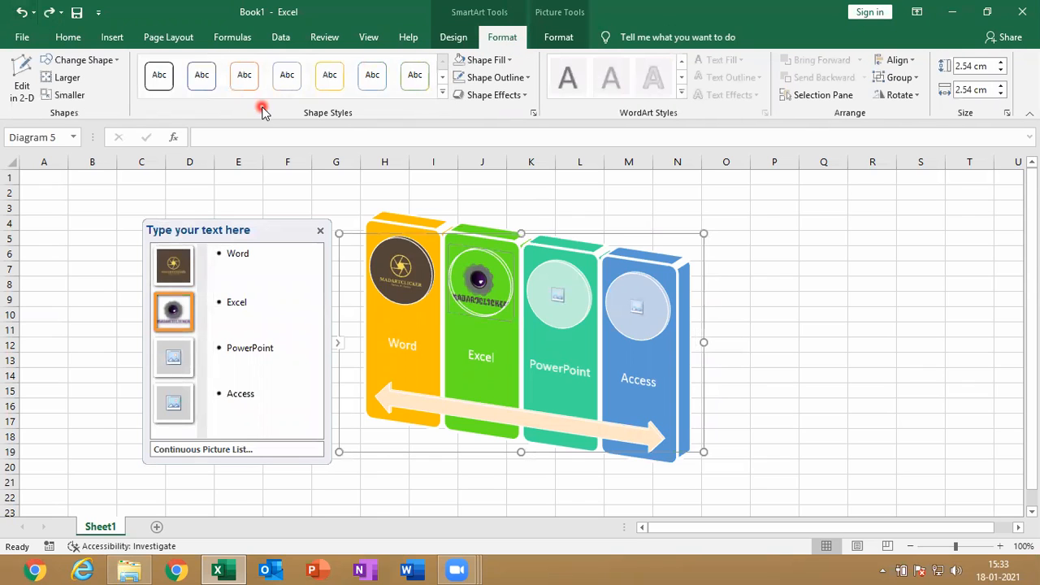
pyautogui.click(415, 75)
pyautogui.click(202, 75)
pyautogui.click(425, 321)
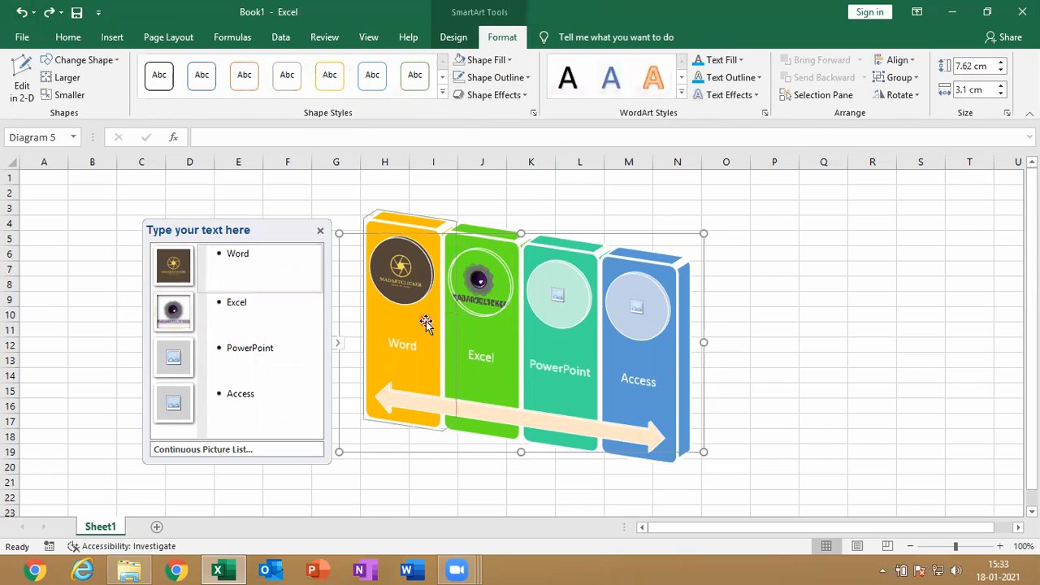
pyautogui.click(443, 95)
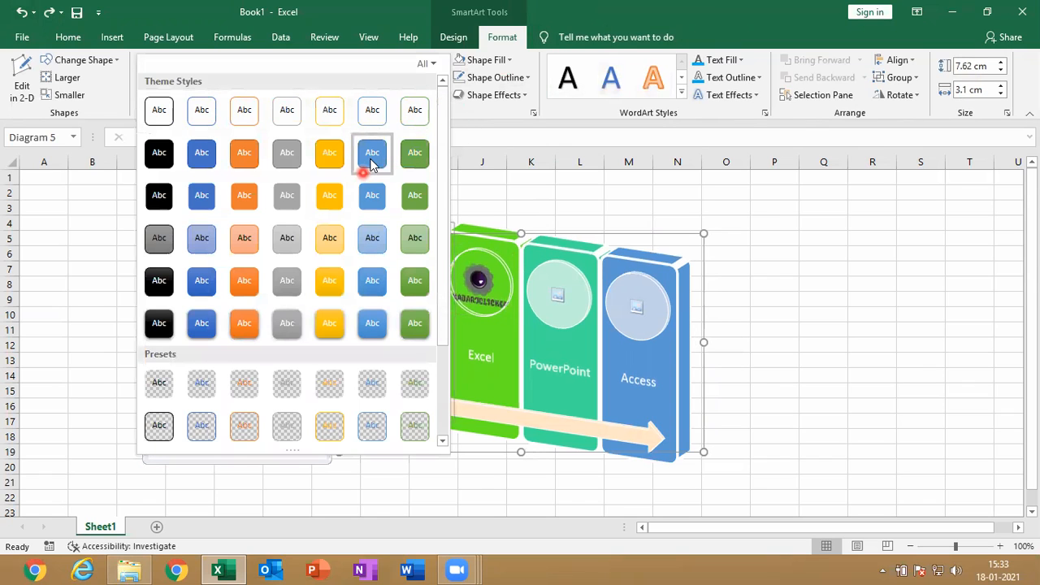
pyautogui.click(370, 161)
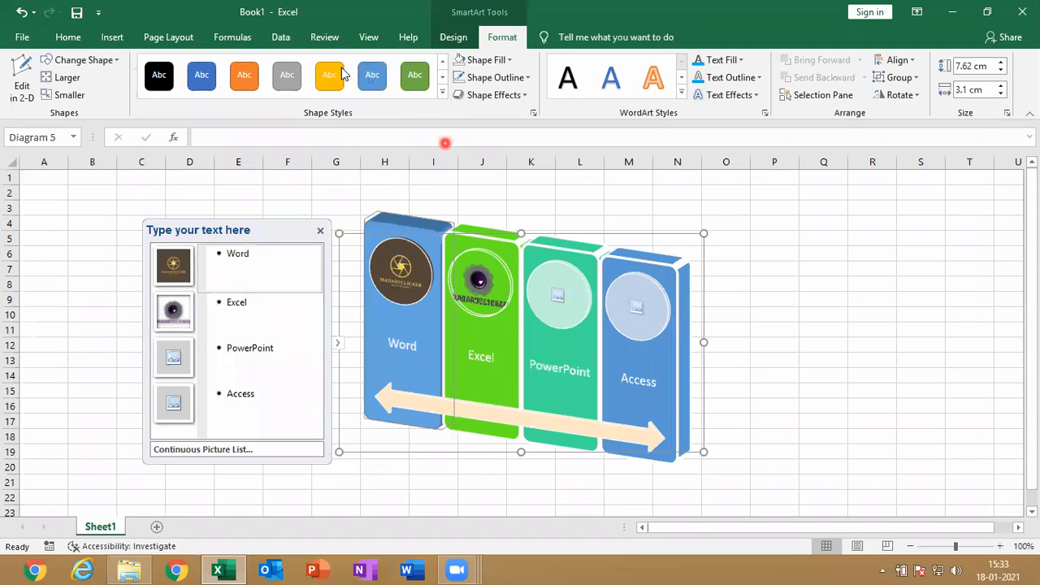
pyautogui.click(292, 77)
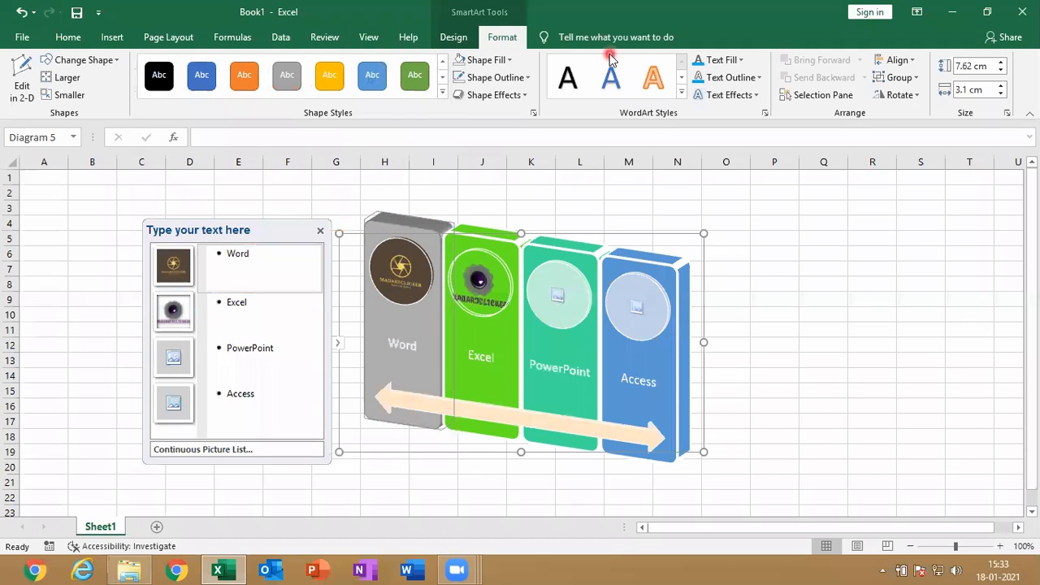
# Look through the shape fill and shape effects options for the Word shape without applying any
pyautogui.click(486, 60)
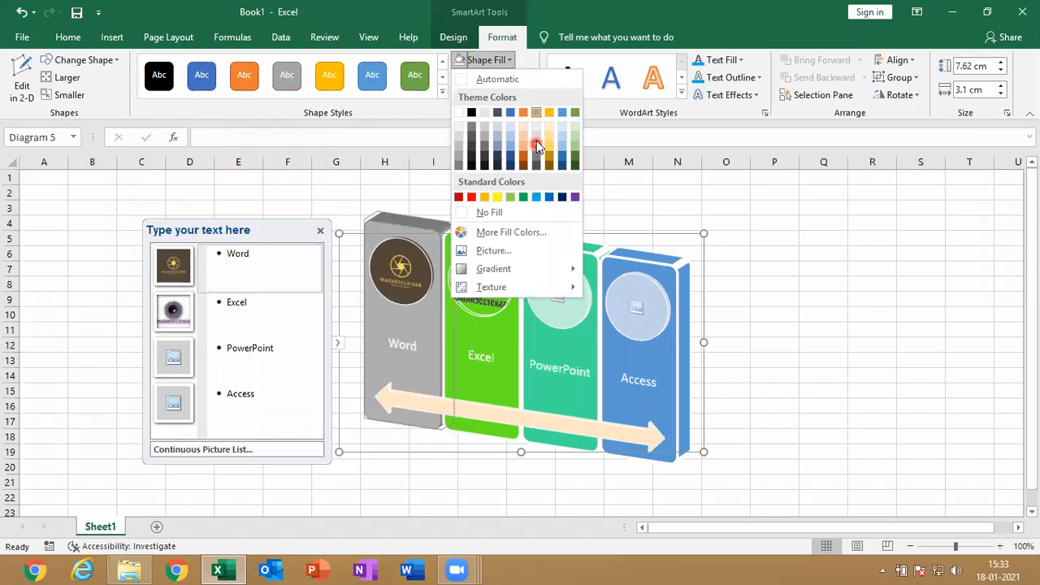
pyautogui.click(615, 122)
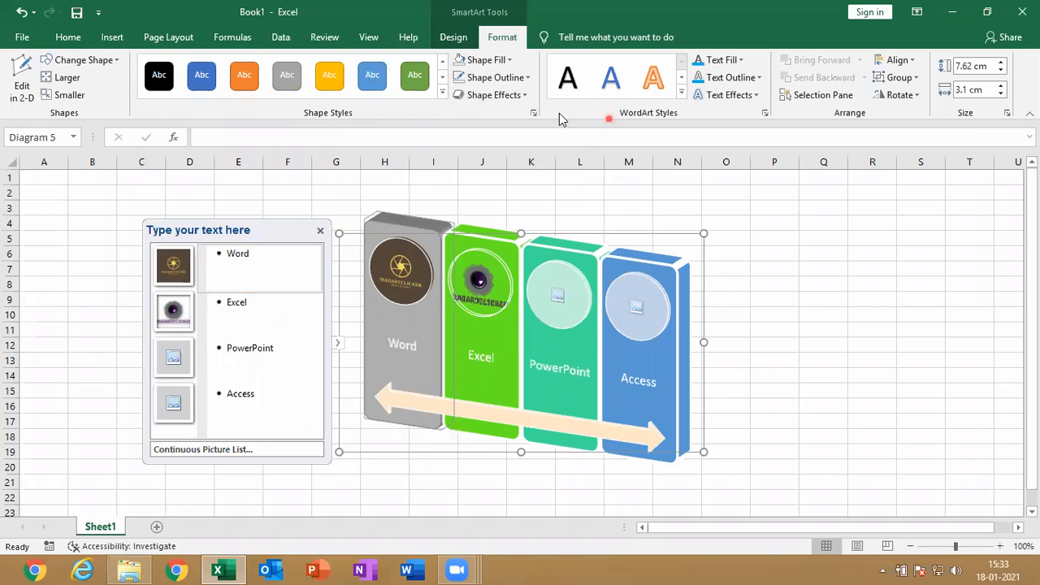
pyautogui.click(510, 96)
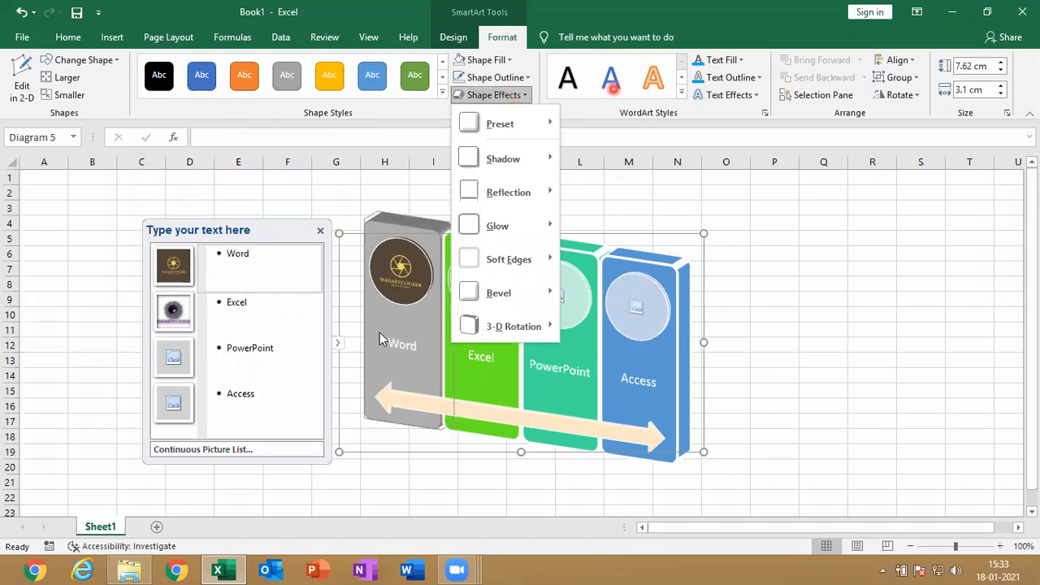
# Apply the orange WordArt style to the text entries from Word through Access
pyautogui.click(226, 257)
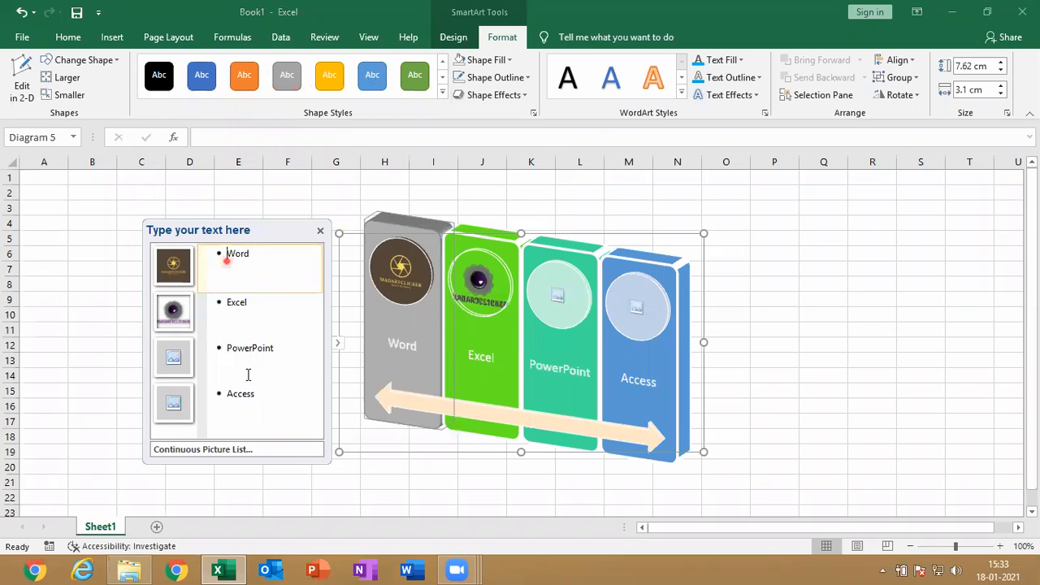
pyautogui.keyDown('shift'); pyautogui.click(249, 401); pyautogui.keyUp('shift')
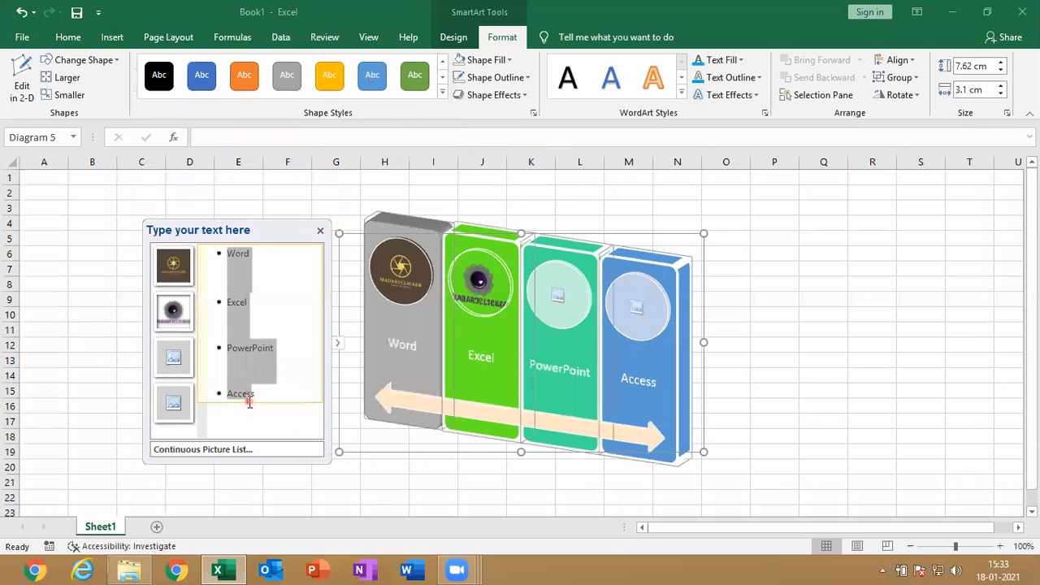
pyautogui.click(655, 80)
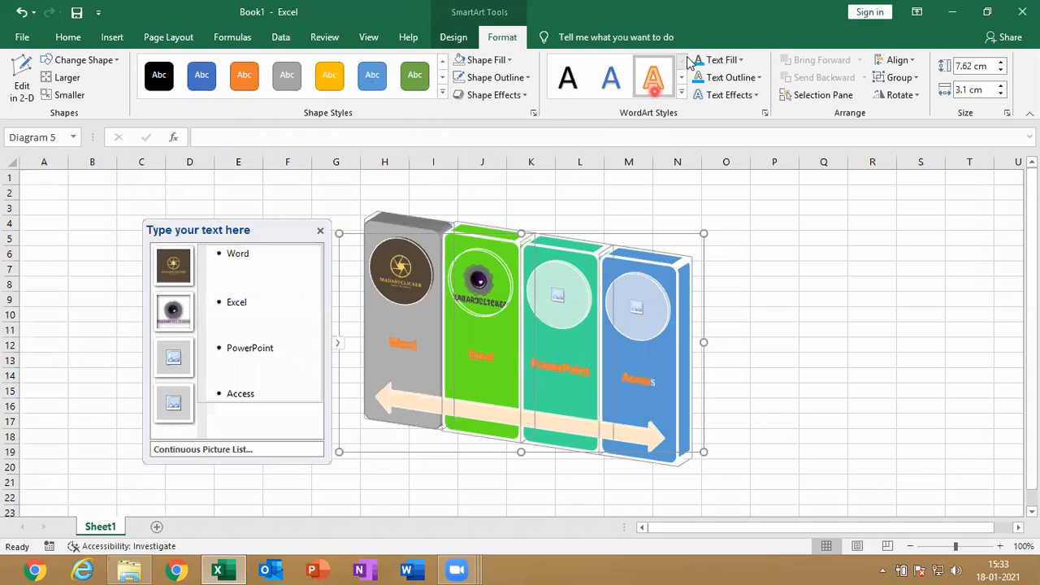
pyautogui.click(680, 91)
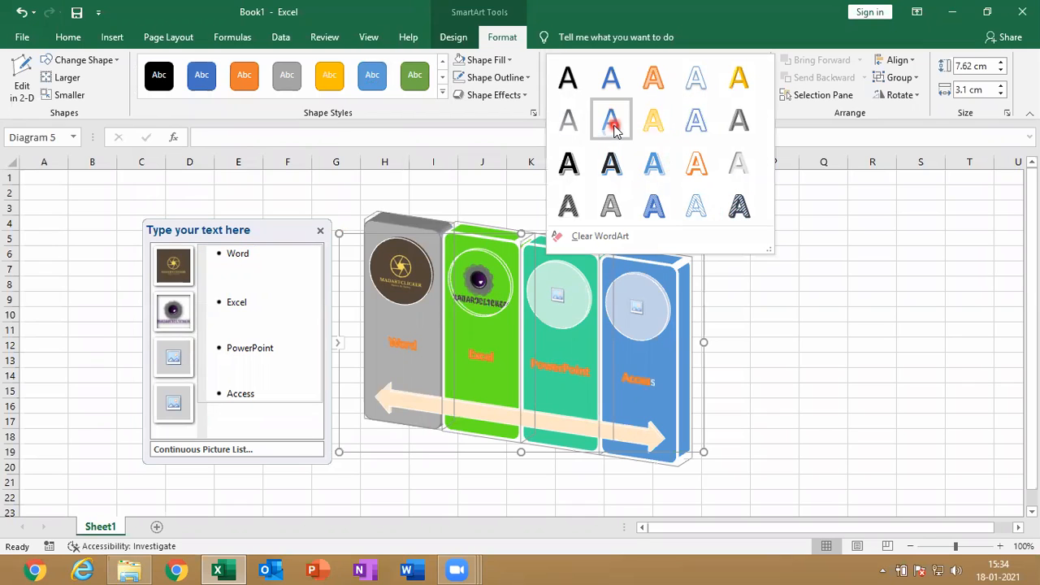
pyautogui.click(655, 78)
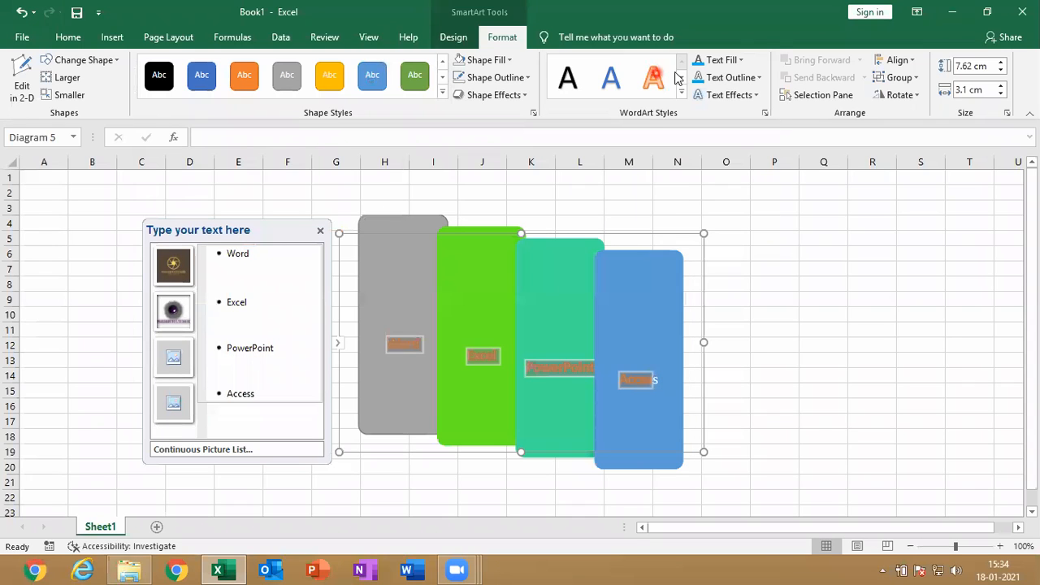
# Review the text fill colors and the text effects such as Shadow, Glow and Transform without applying any
pyautogui.click(723, 60)
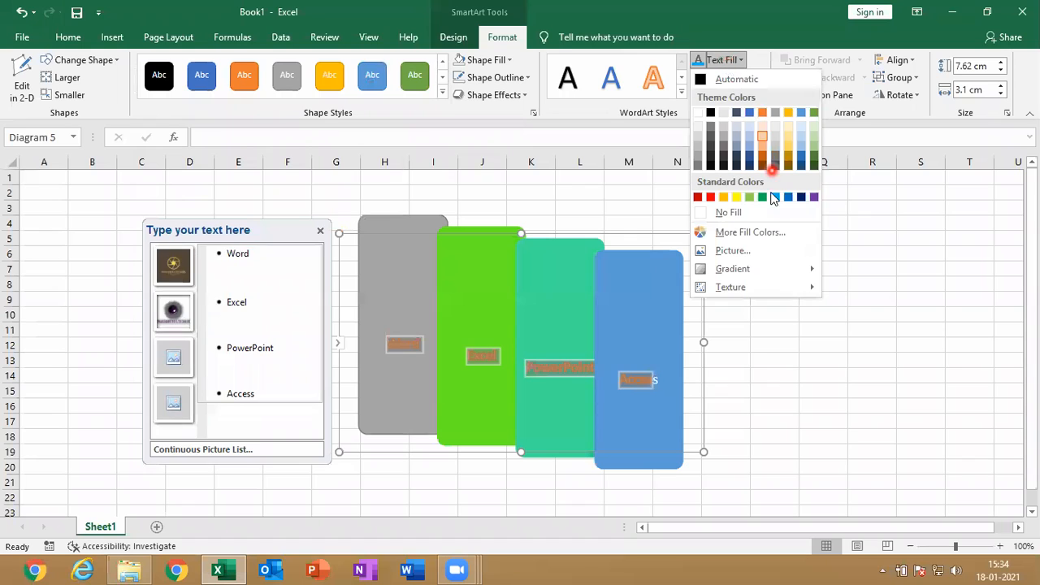
pyautogui.click(262, 333)
pyautogui.click(746, 95)
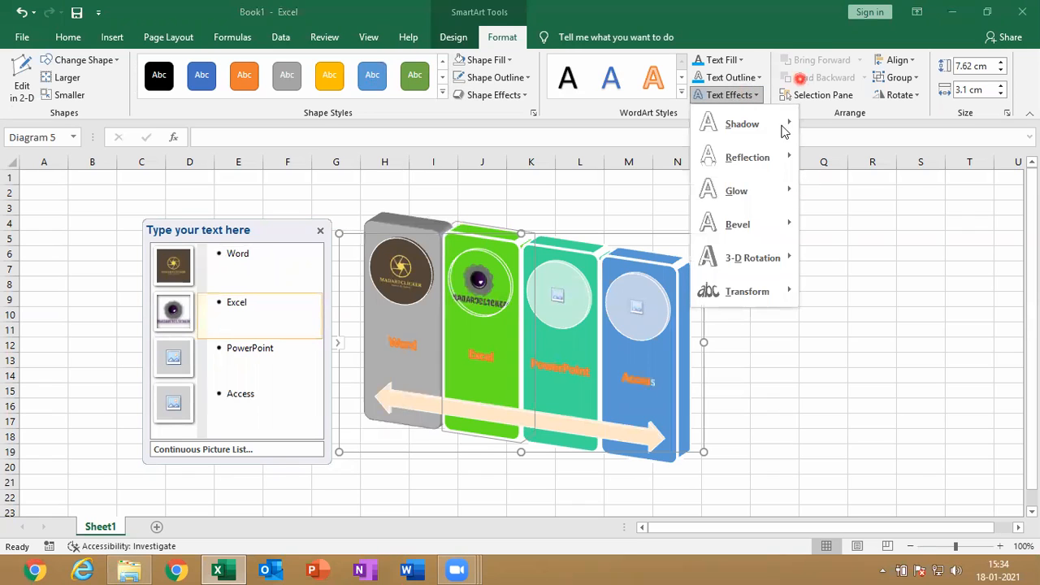
pyautogui.click(816, 27)
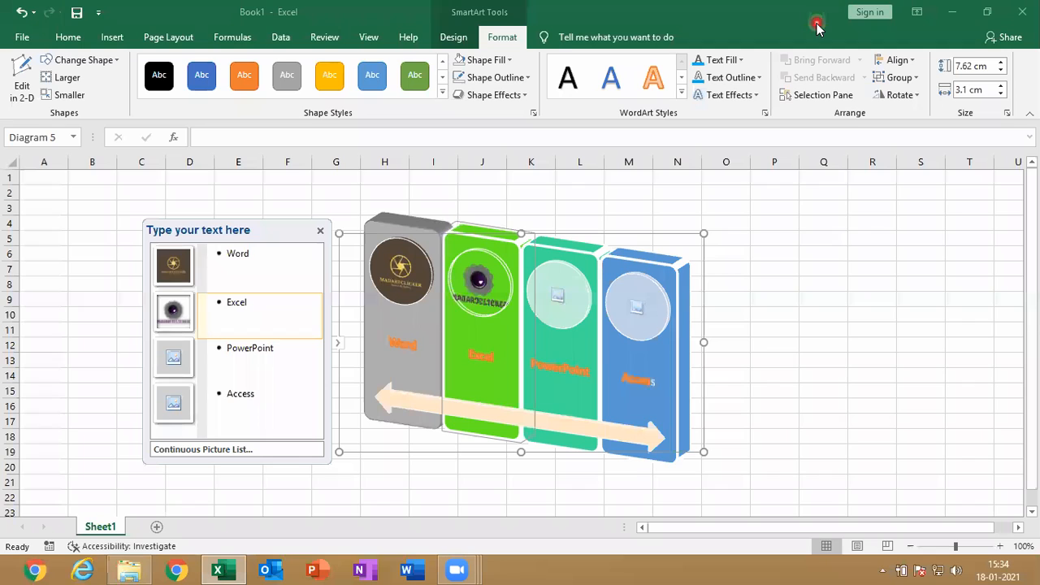
# Apply the solid blue theme shape style to the PowerPoint shape after trying the green one
pyautogui.click(644, 355)
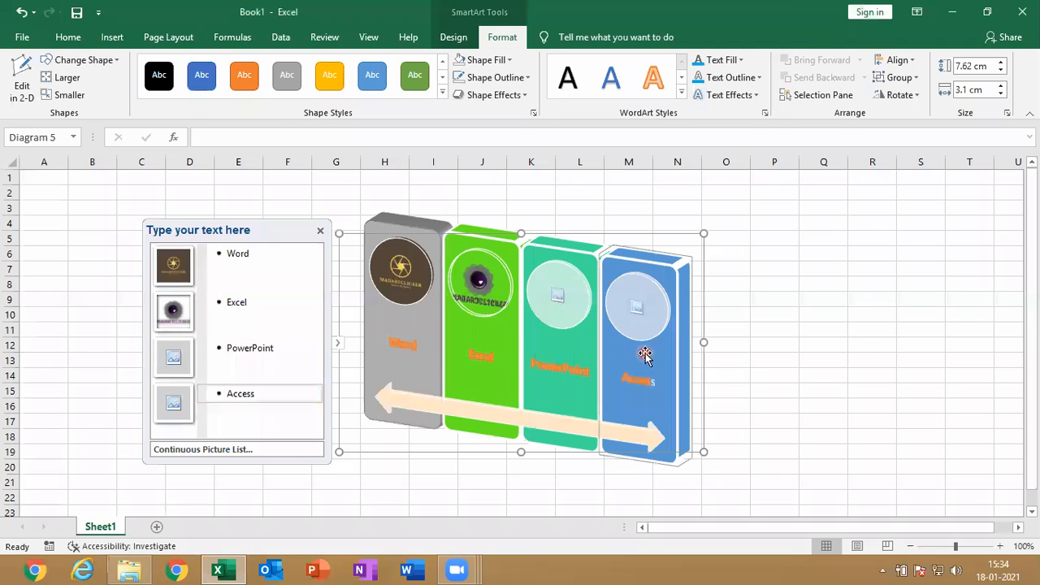
pyautogui.click(597, 351)
pyautogui.click(411, 81)
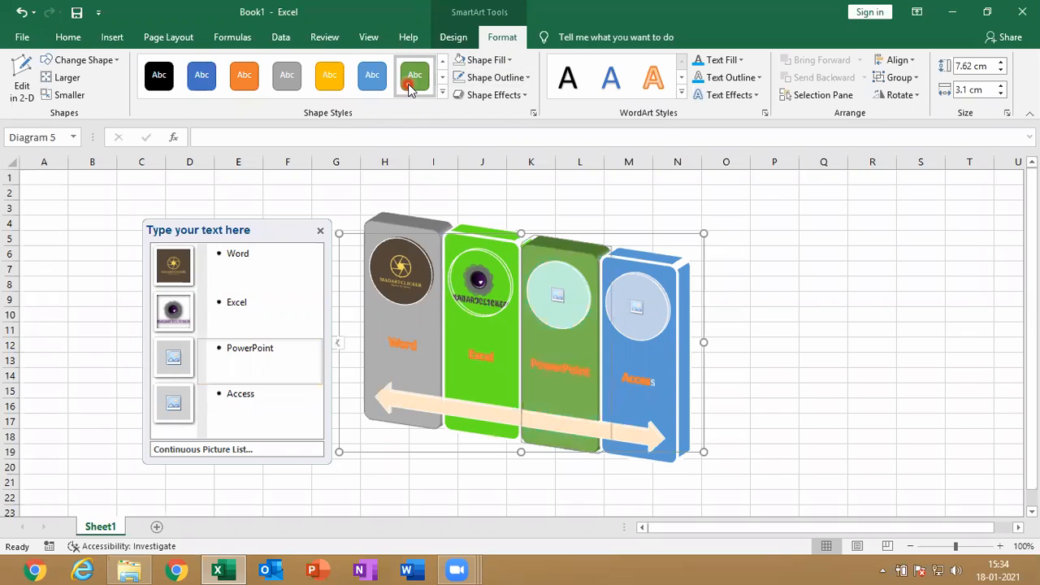
pyautogui.click(385, 80)
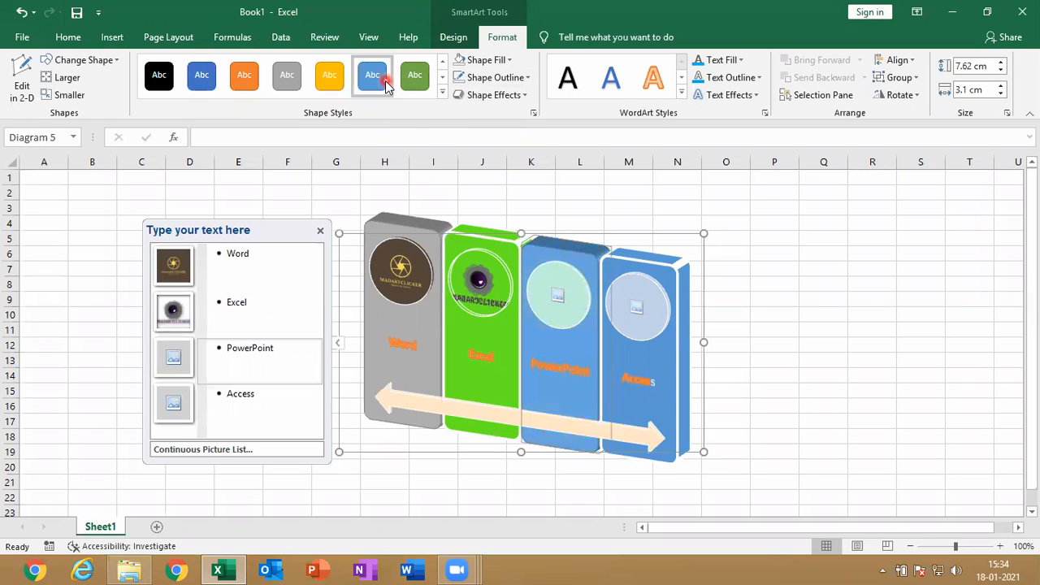
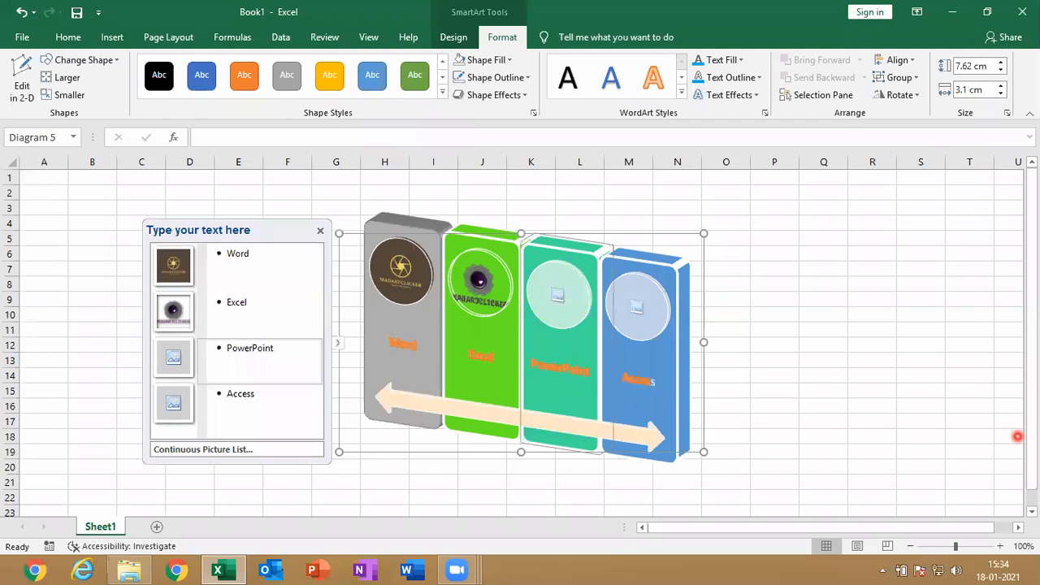
# Delete the PowerPoint shape from the SmartArt graphic, and remove the whole graphic from the sheet
pyautogui.click(1017, 436)
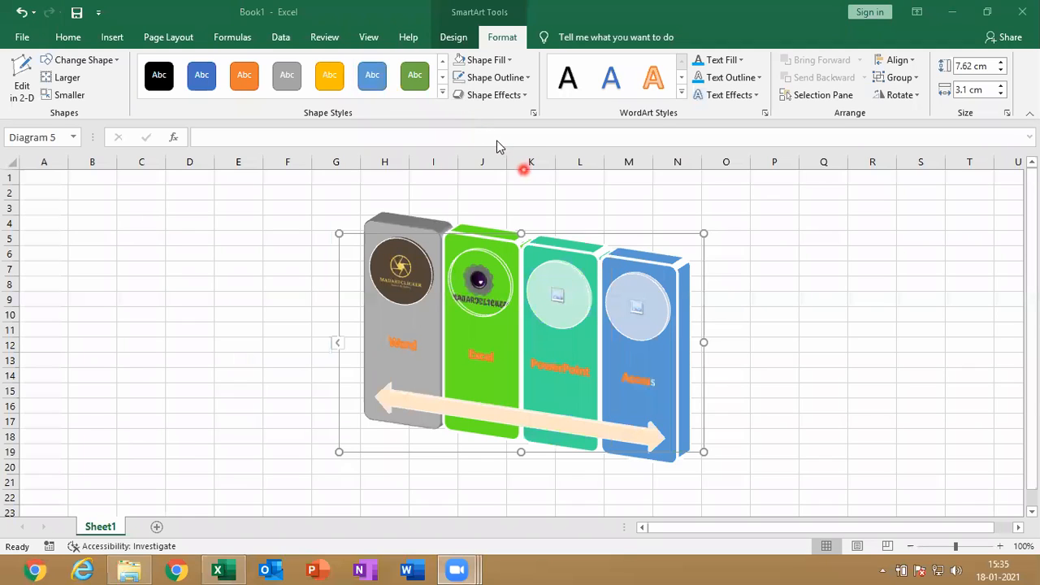
pyautogui.click(660, 236)
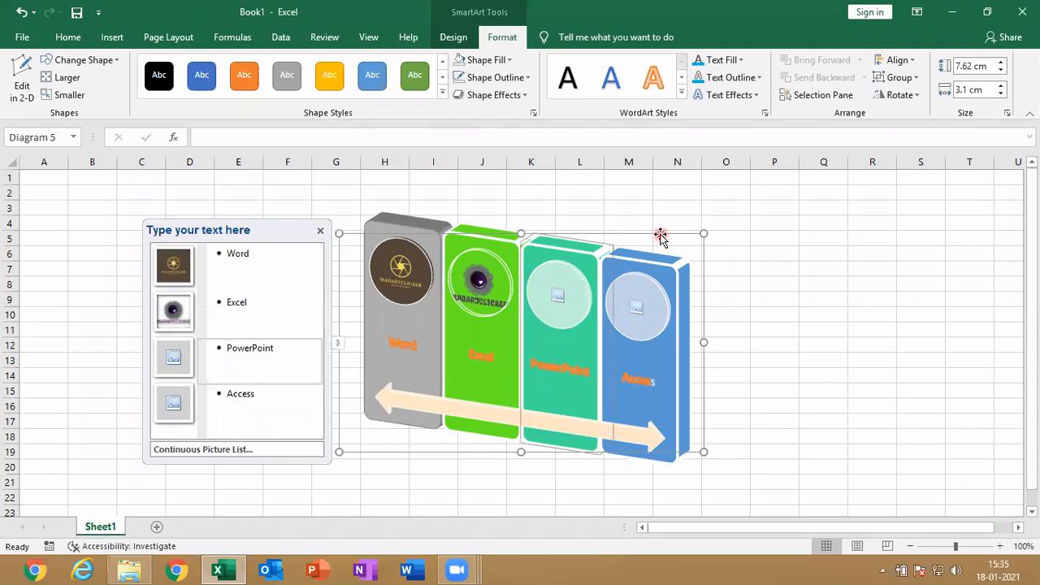
pyautogui.press('Delete')
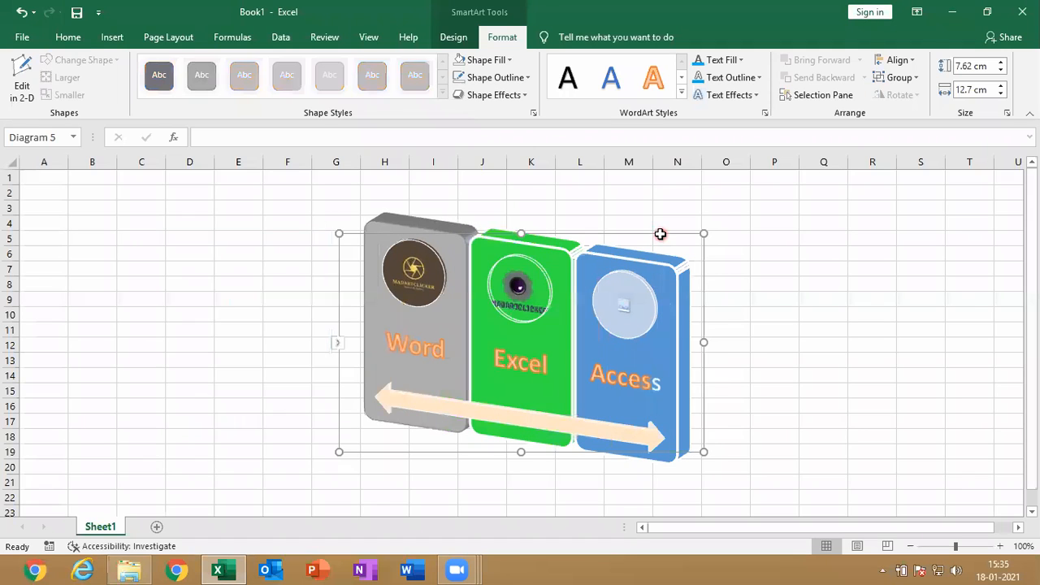
pyautogui.press('Delete')
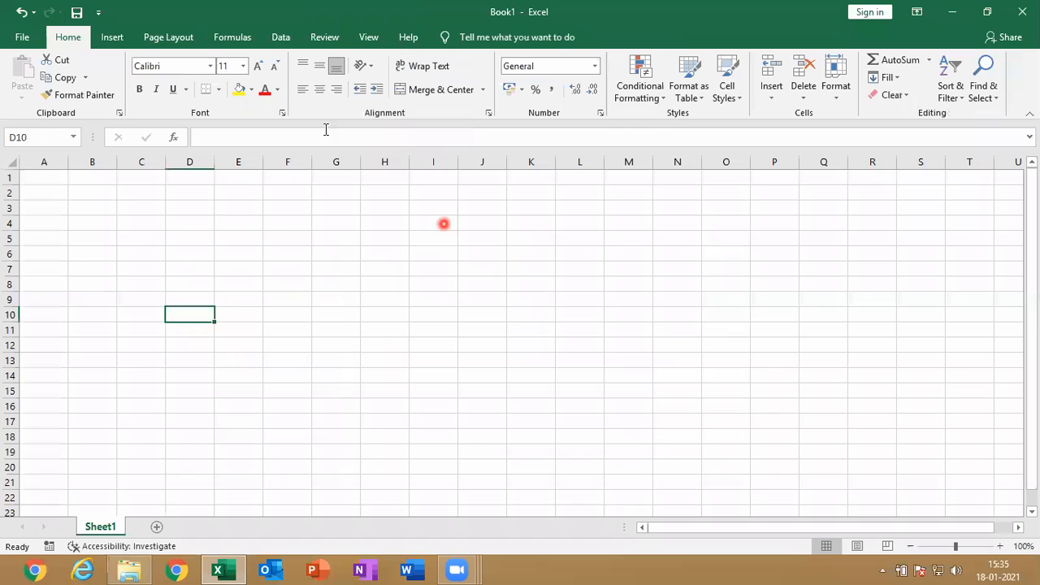
# Check the screenshot options for available windows without inserting anything
pyautogui.click(114, 36)
pyautogui.click(264, 95)
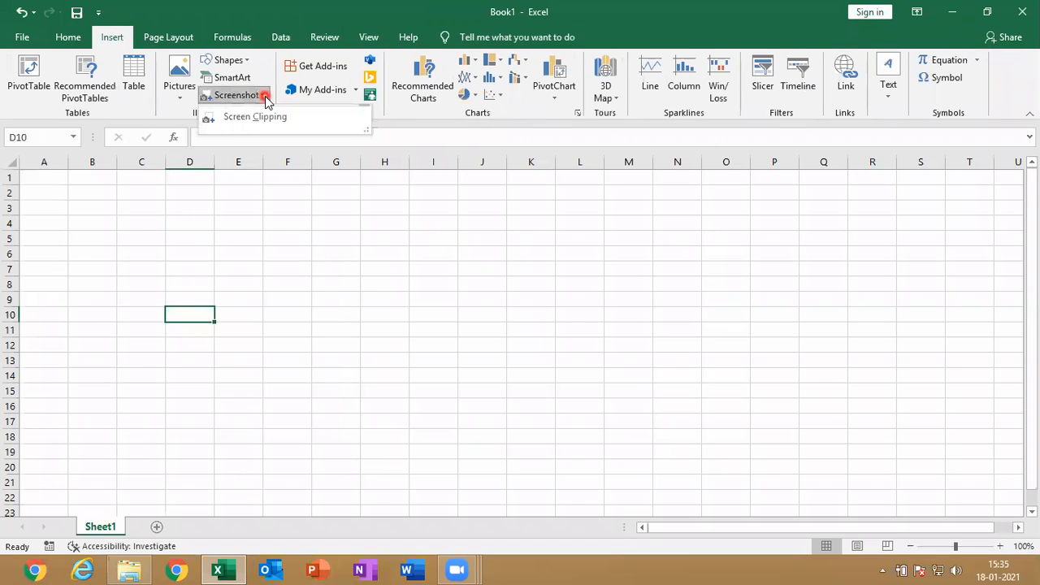
pyautogui.click(408, 279)
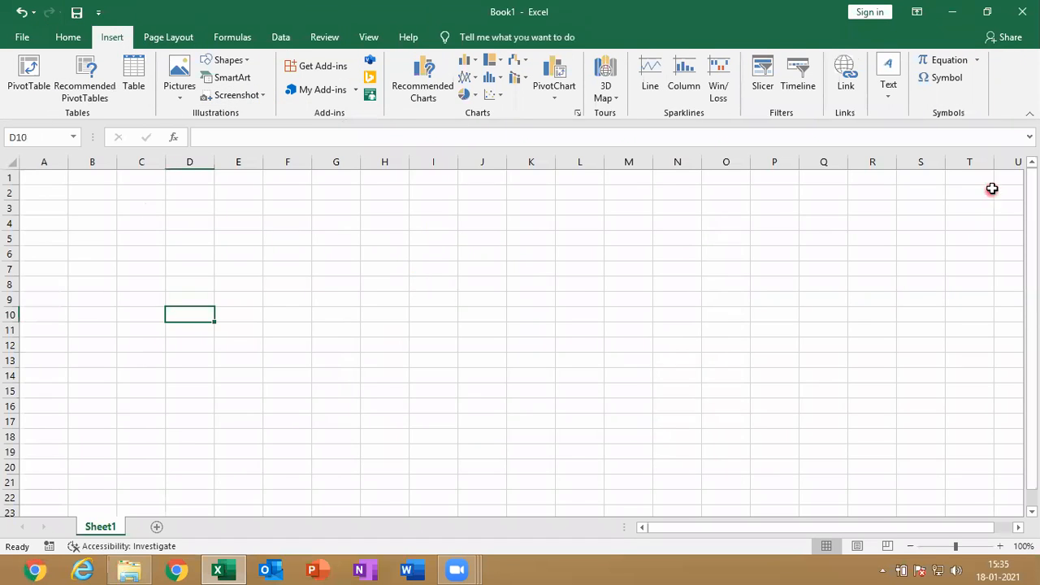
pyautogui.click(954, 10)
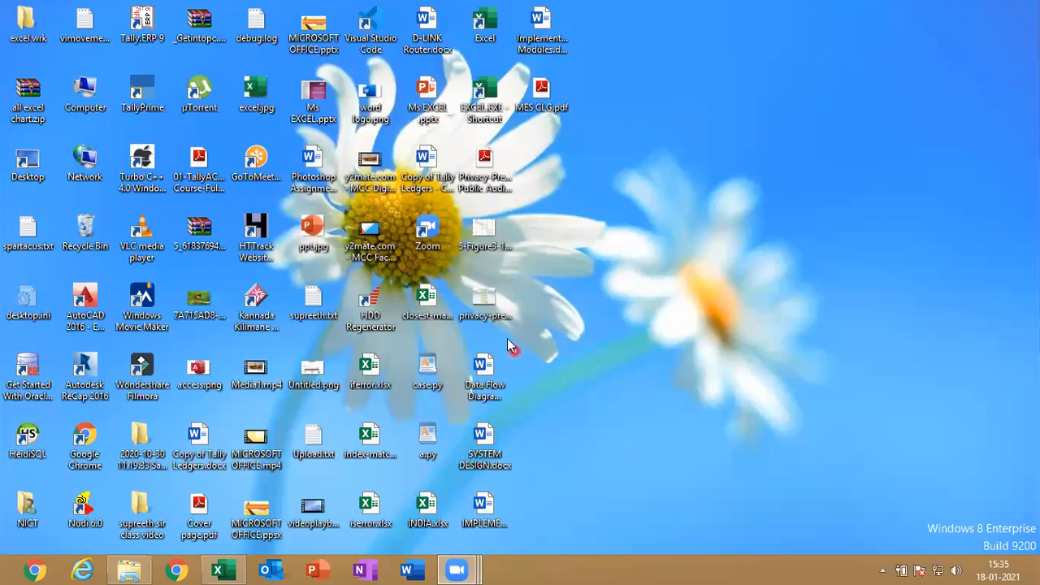
pyautogui.doubleClick(487, 229)
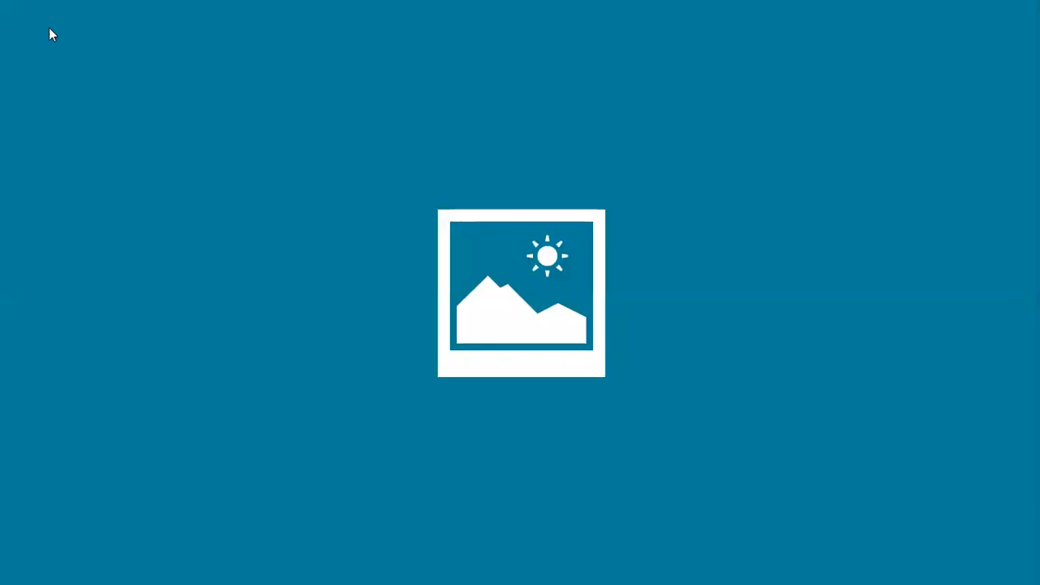
pyautogui.click(3, 7)
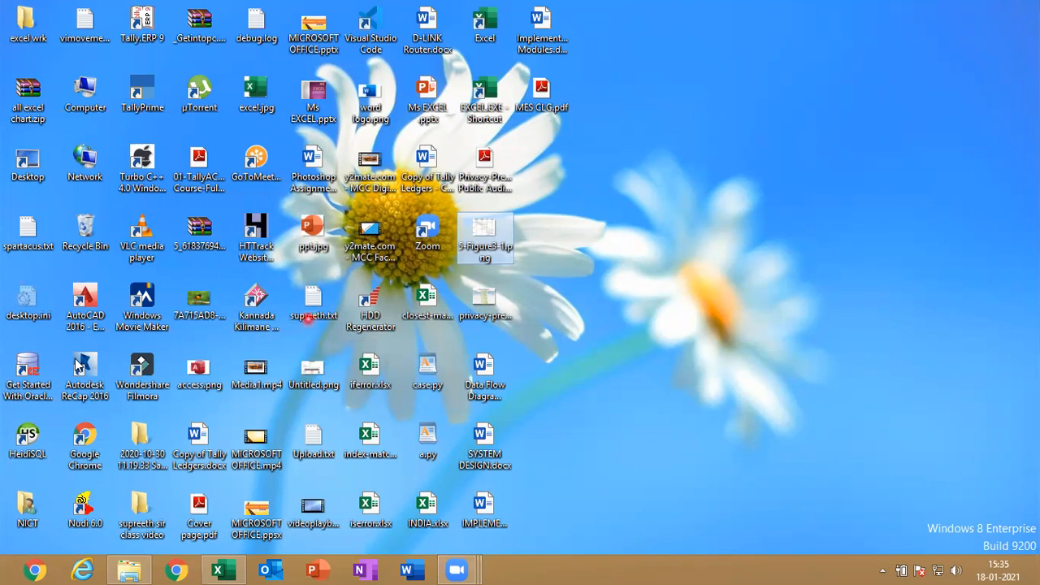
pyautogui.doubleClick(202, 298)
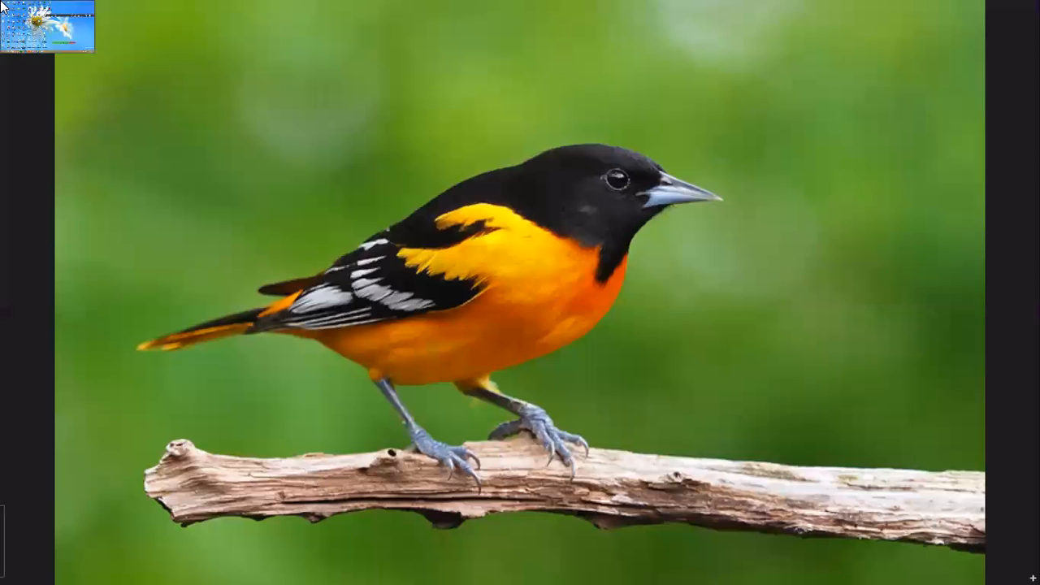
pyautogui.click(32, 21)
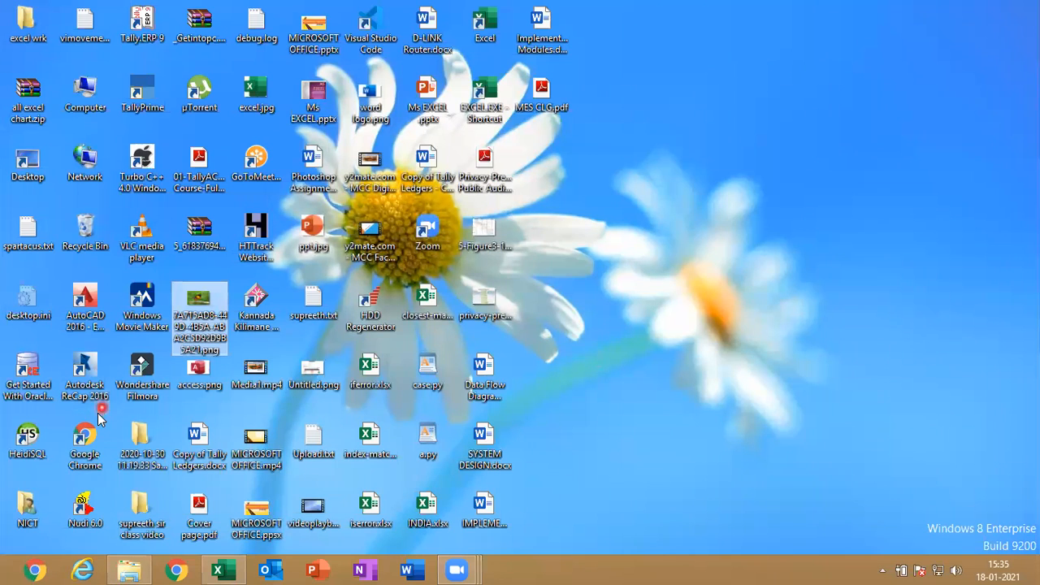
# Open a maximized Google Chrome window from the desktop and switch back to Excel with it left open
pyautogui.doubleClick(85, 441)
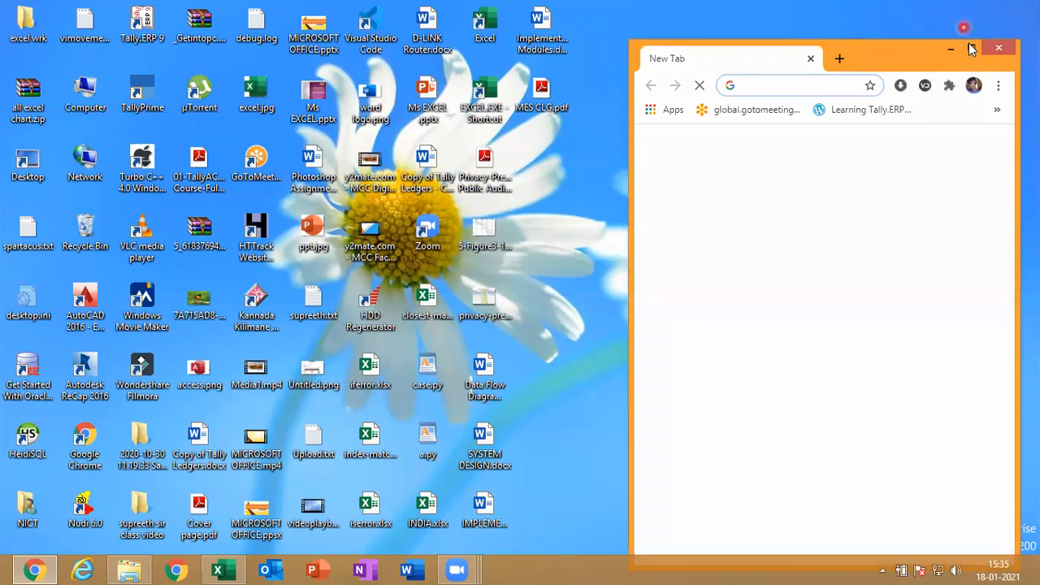
pyautogui.click(973, 48)
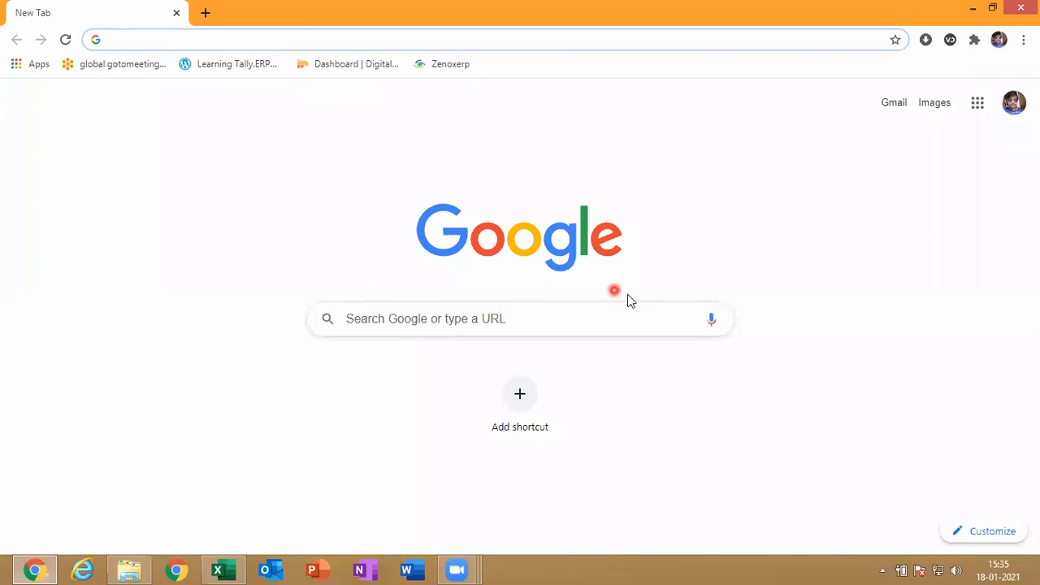
pyautogui.click(218, 569)
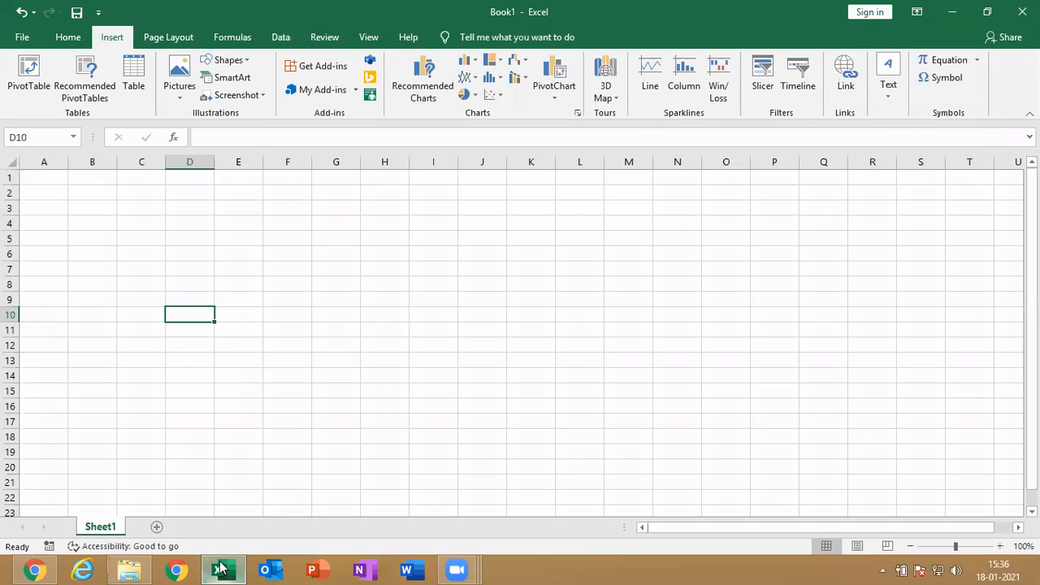
pyautogui.click(34, 570)
pyautogui.click(45, 571)
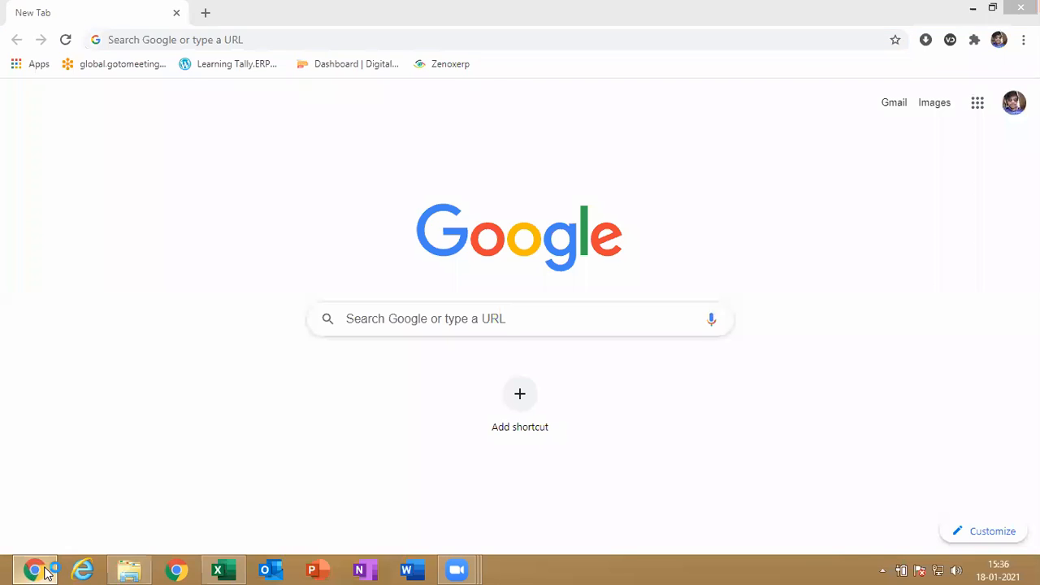
pyautogui.click(37, 570)
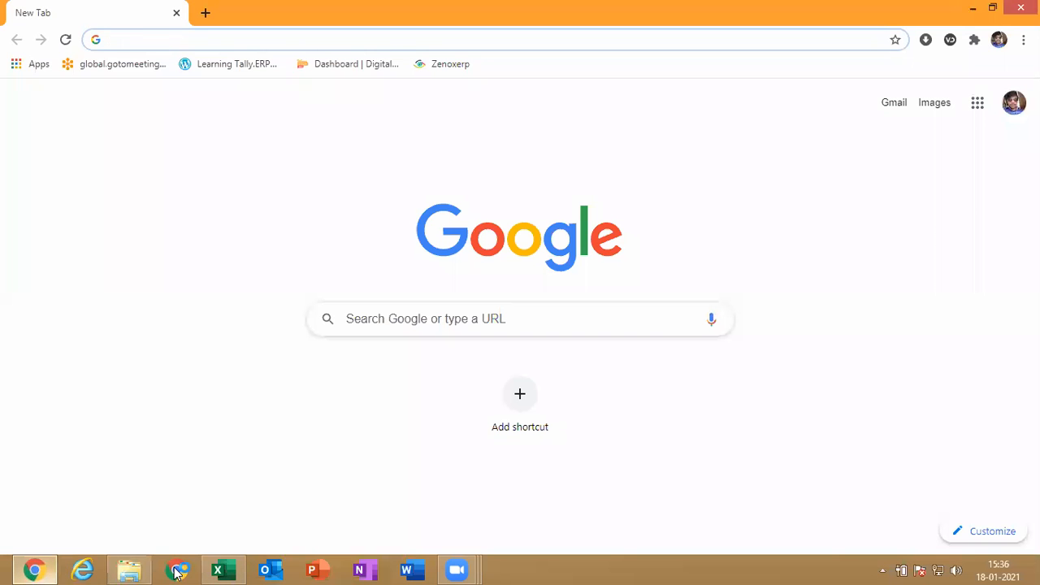
pyautogui.click(218, 570)
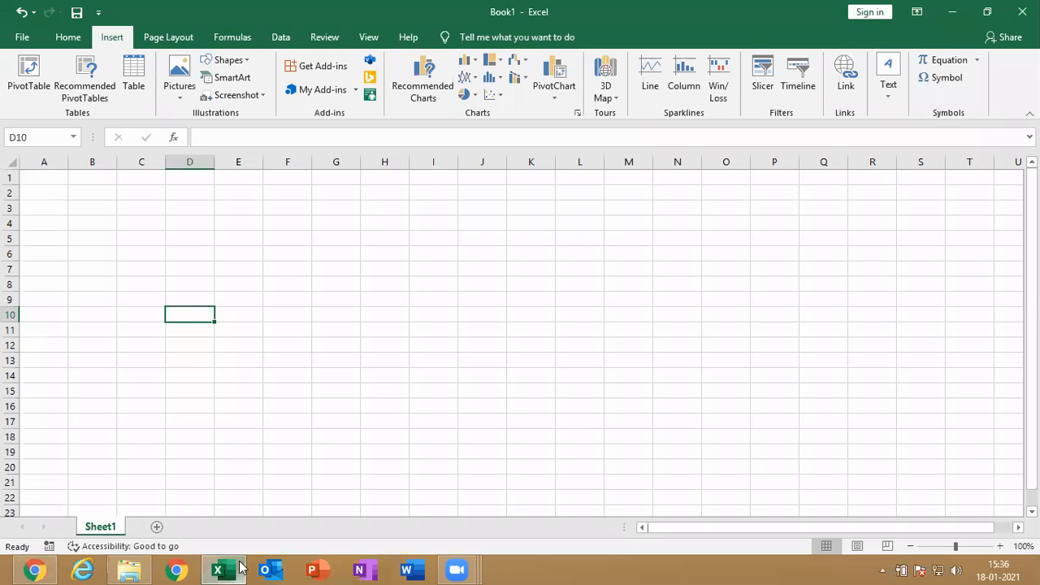
# Insert a screenshot of the New Tab - Google Chrome window, reposition it near cell B4, and delete it
pyautogui.click(264, 96)
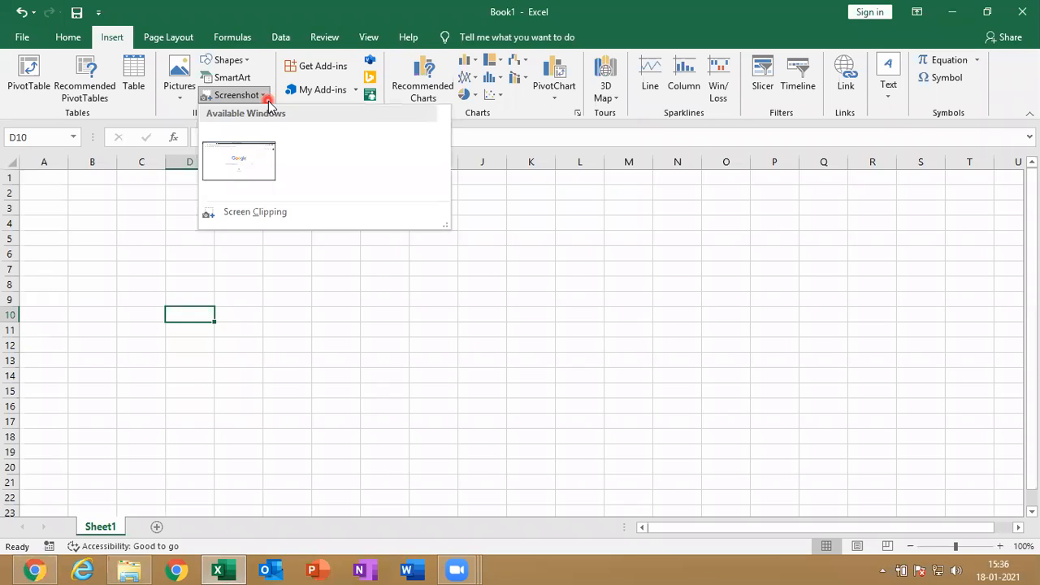
pyautogui.click(256, 172)
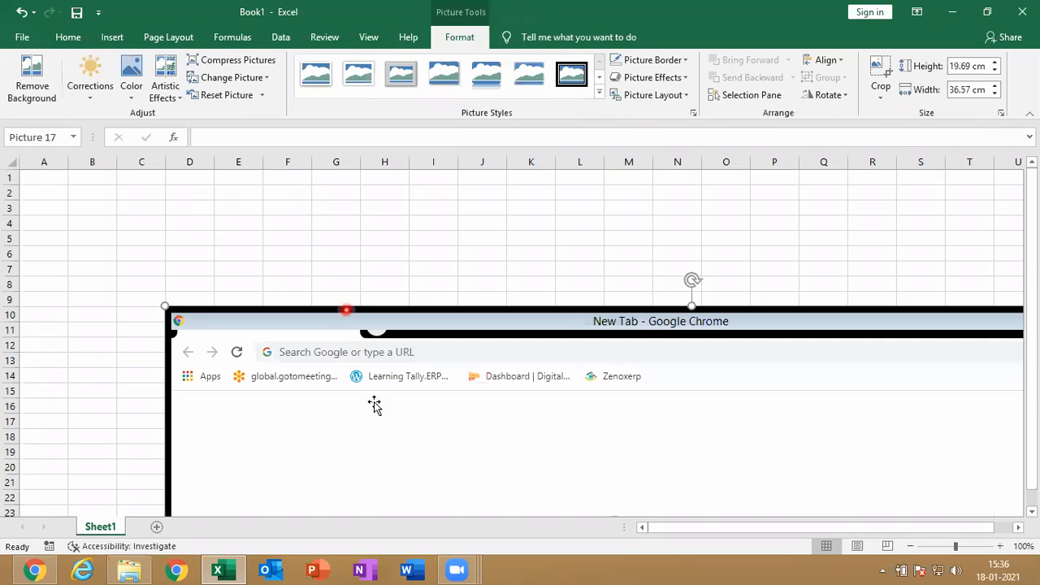
pyautogui.moveTo(374, 405); pyautogui.dragTo(312, 341)
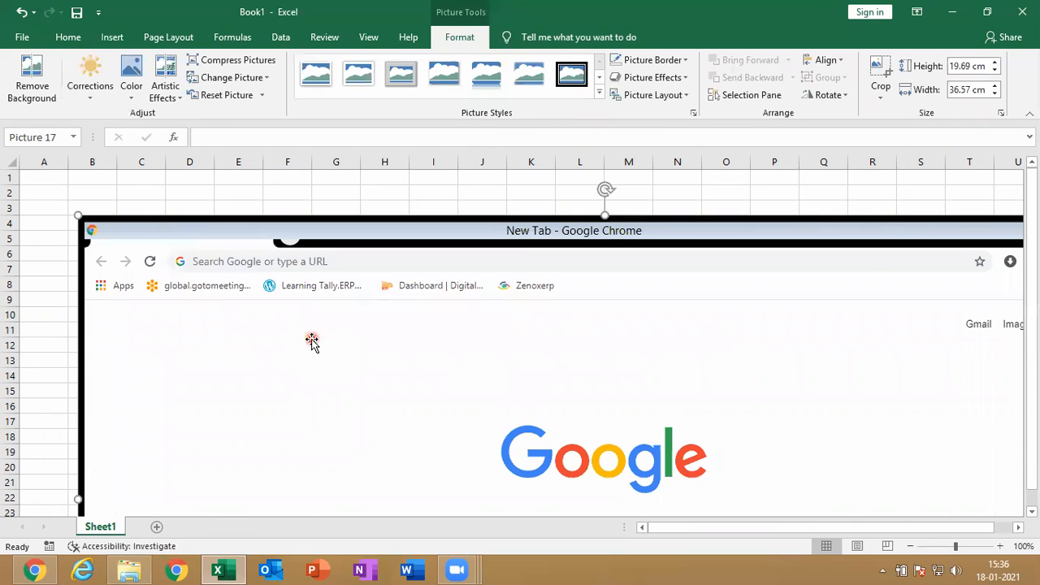
pyautogui.press('Delete')
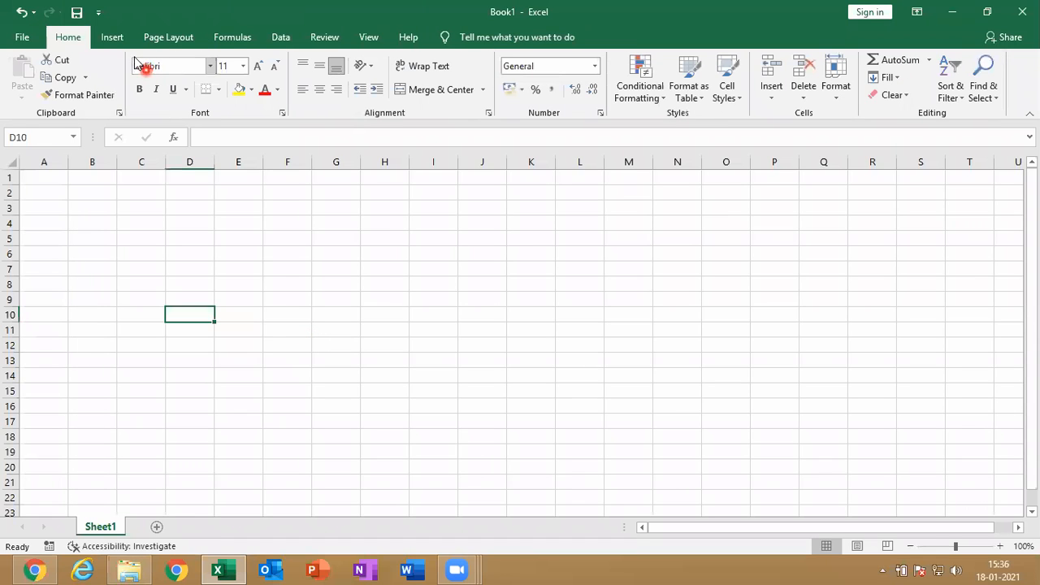
# Insert a screen clipping of the upper strip of the Chrome window, about 36 cm wide and 4.1 cm high
pyautogui.click(112, 39)
pyautogui.click(248, 95)
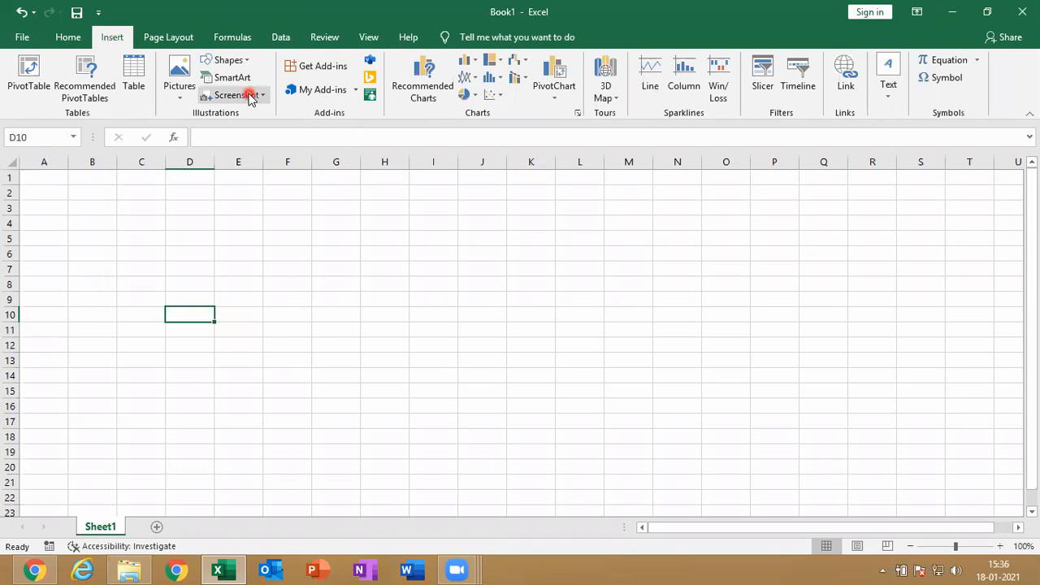
pyautogui.click(257, 211)
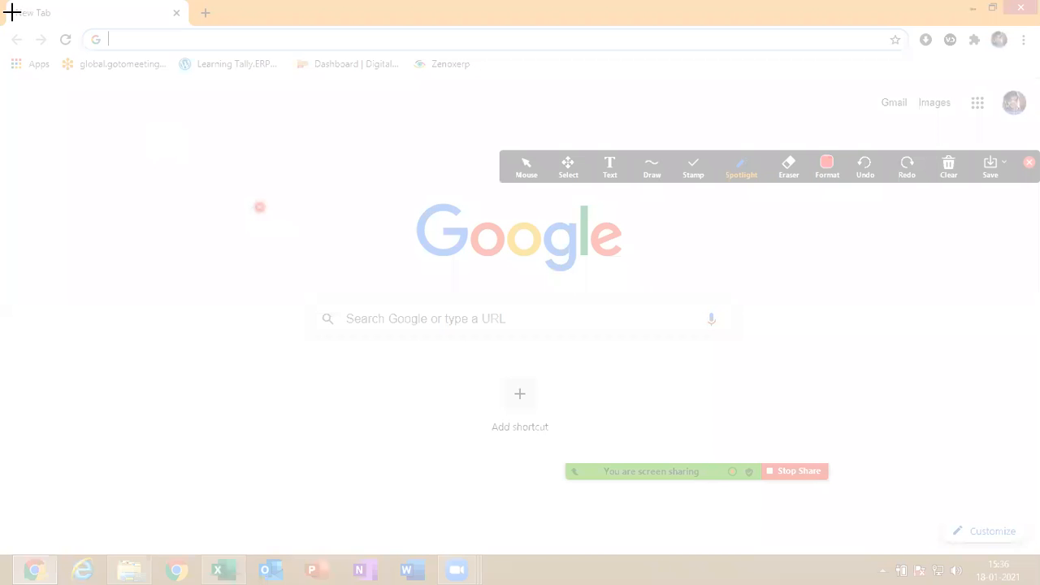
pyautogui.moveTo(12, 12); pyautogui.dragTo(1036, 118)
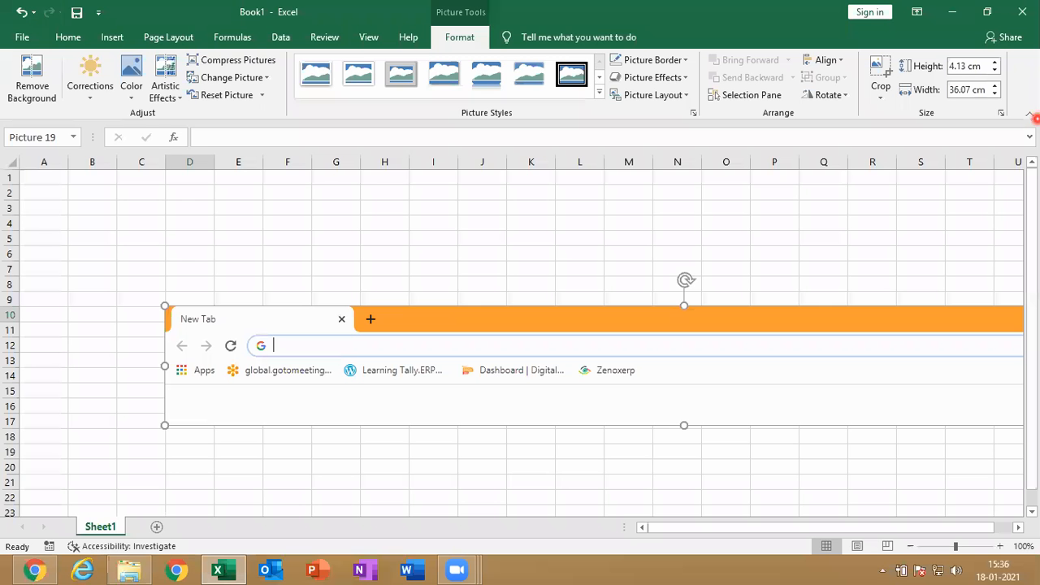
# Reposition and shrink the screen clipping to about 25.6 cm wide and 2.9 cm high, and delete it
pyautogui.moveTo(868, 324); pyautogui.dragTo(741, 318)
pyautogui.moveTo(69, 264); pyautogui.dragTo(370, 301)
pyautogui.moveTo(499, 313); pyautogui.dragTo(276, 290)
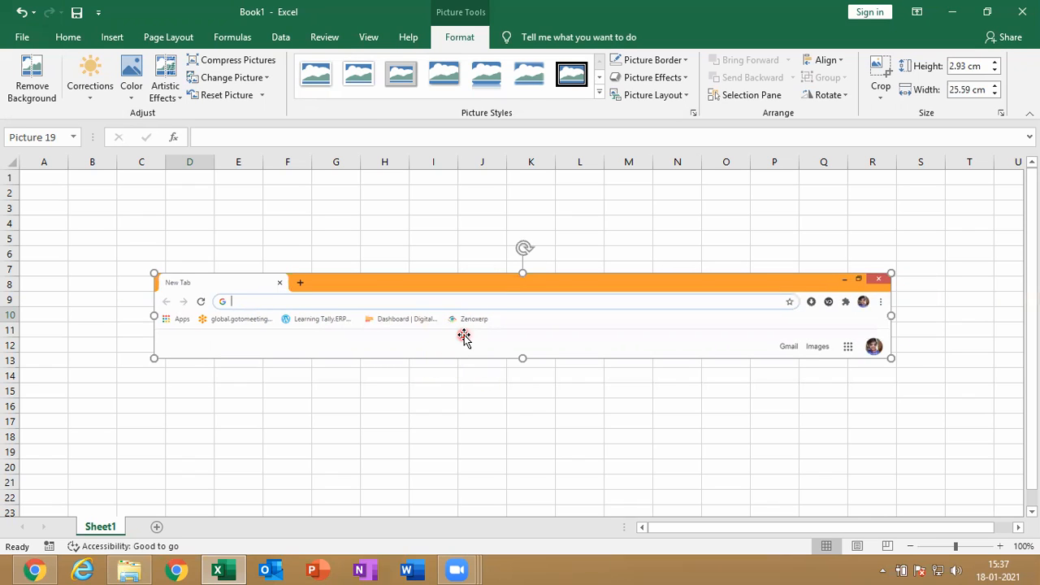
pyautogui.press('Delete')
pyautogui.click(104, 46)
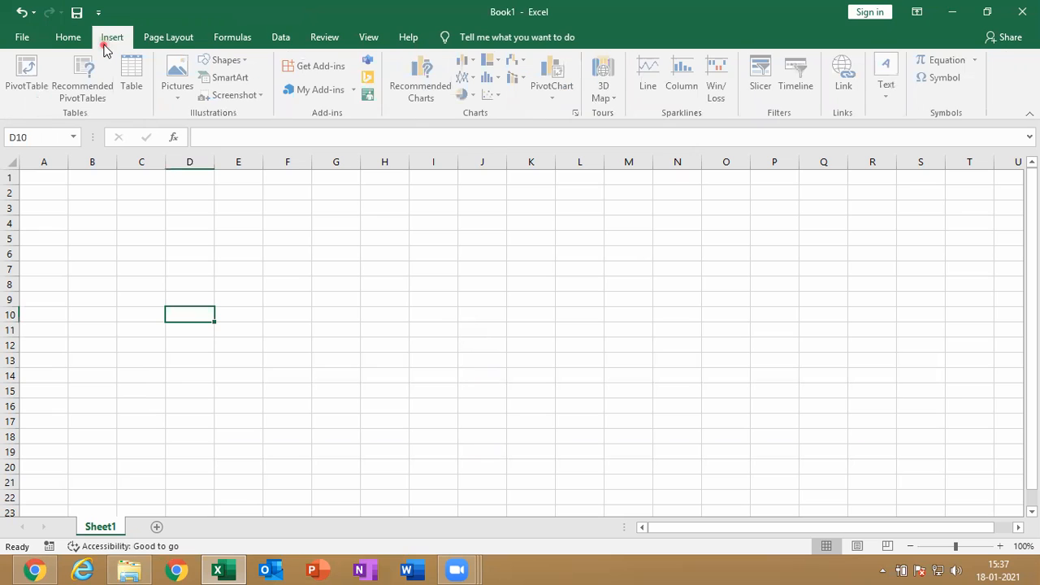
pyautogui.click(231, 78)
pyautogui.click(780, 136)
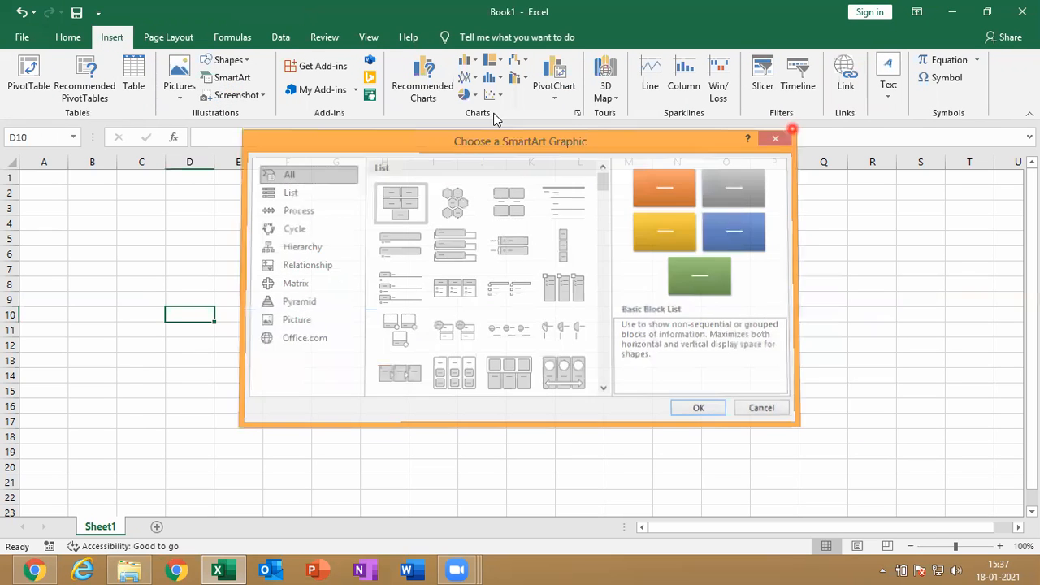
# Insert the full Chrome window screenshot once more, move it up and to the left, and remove it from the sheet
pyautogui.click(236, 95)
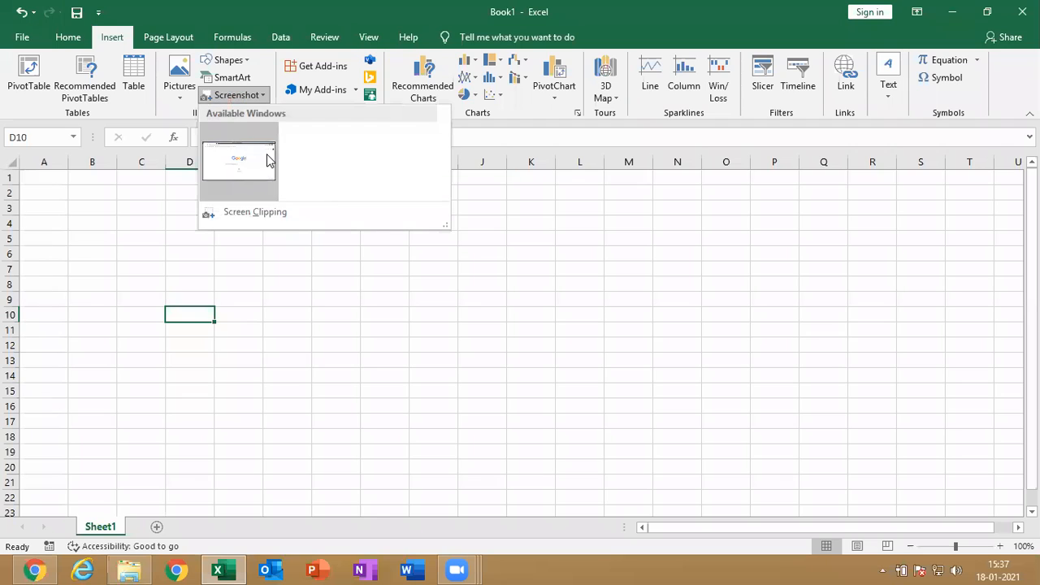
pyautogui.click(267, 159)
pyautogui.moveTo(464, 376); pyautogui.dragTo(366, 306)
pyautogui.press('Delete')
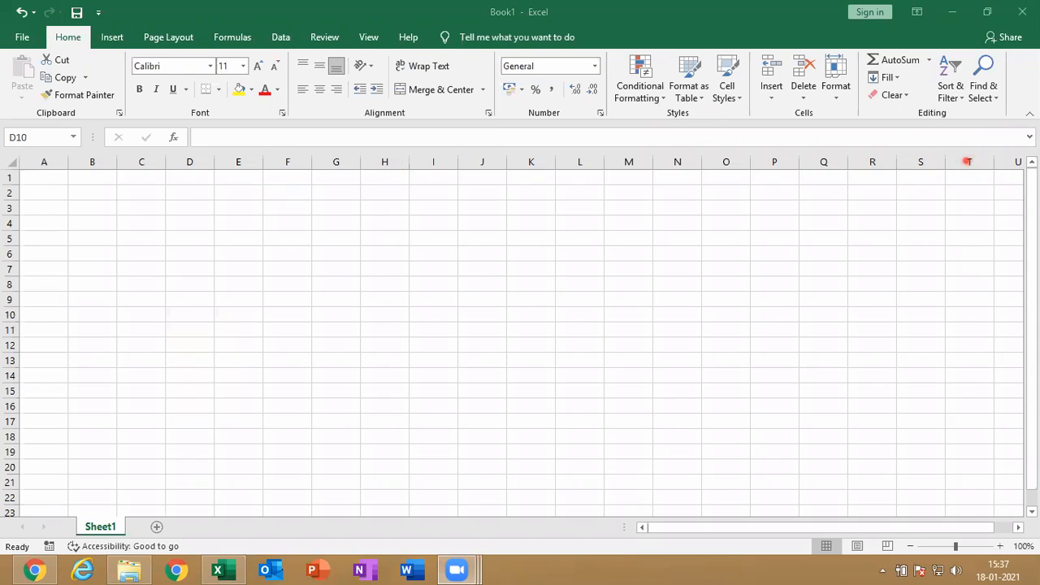
# Enter the text "start" in cell D10
pyautogui.click(700, 401)
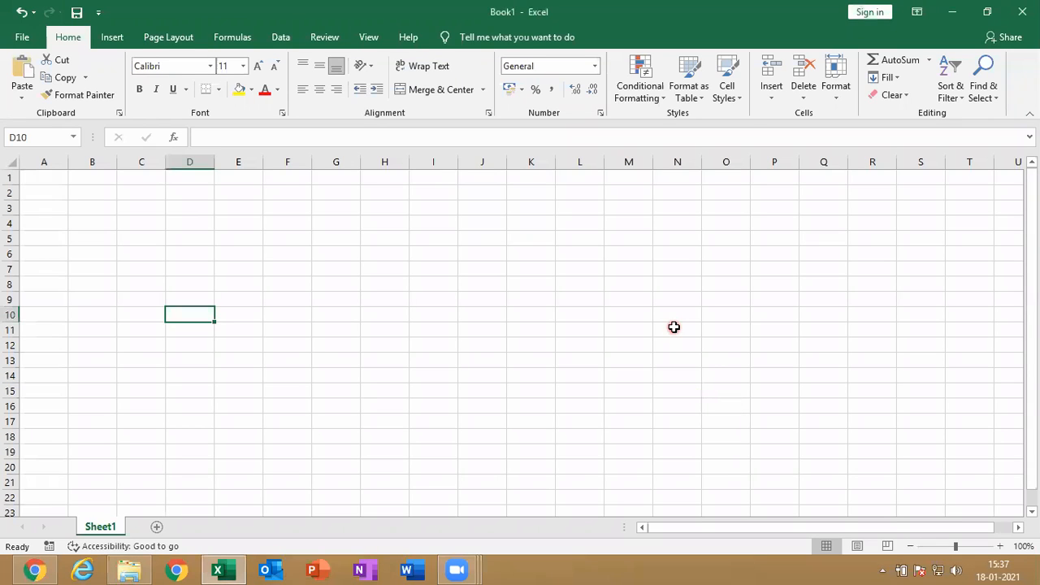
pyautogui.write('sr')
pyautogui.press('BackSpace')
pyautogui.write('tart')
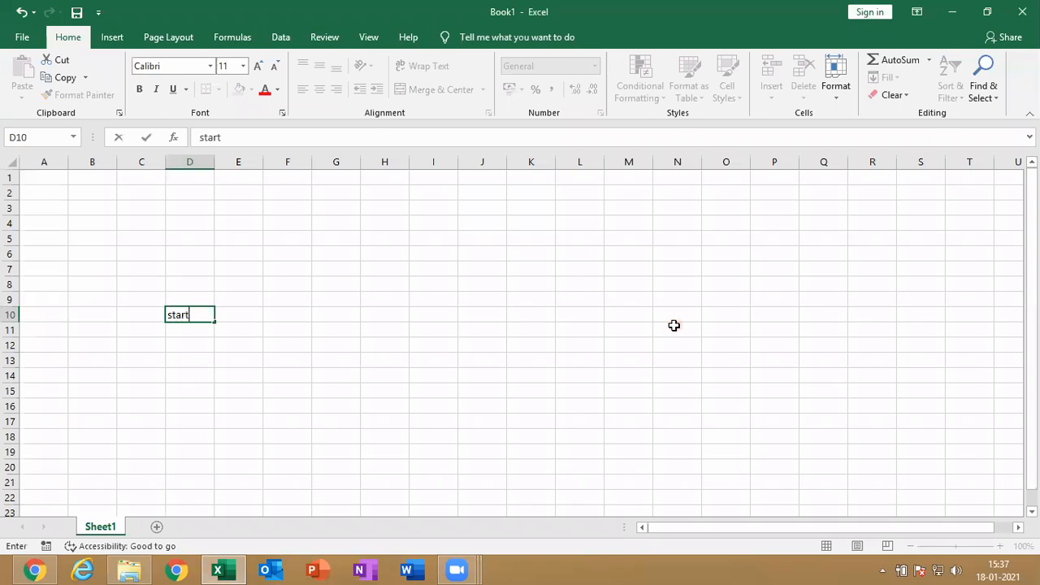
pyautogui.click(674, 326)
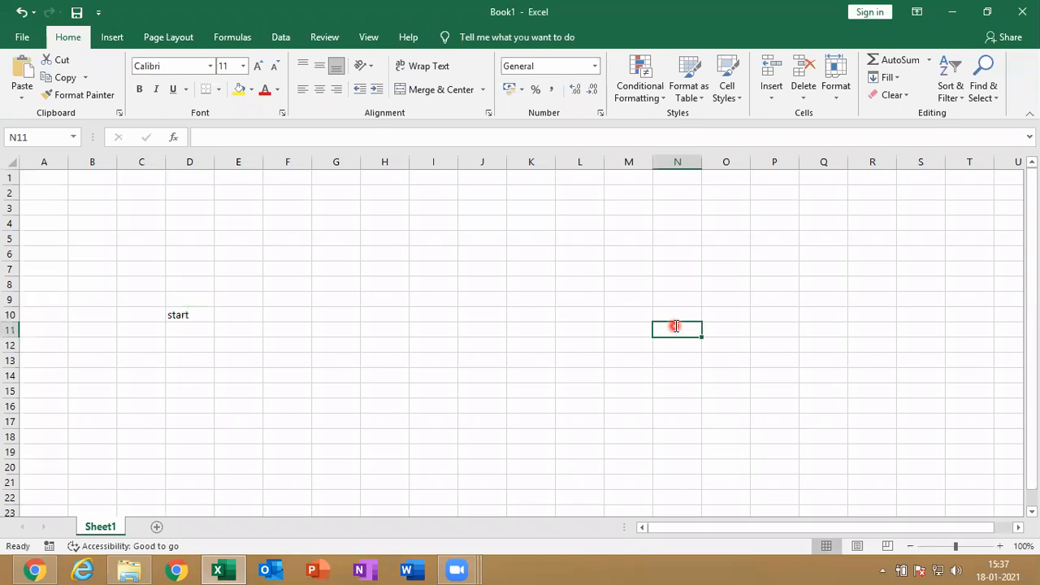
pyautogui.write('+prt')
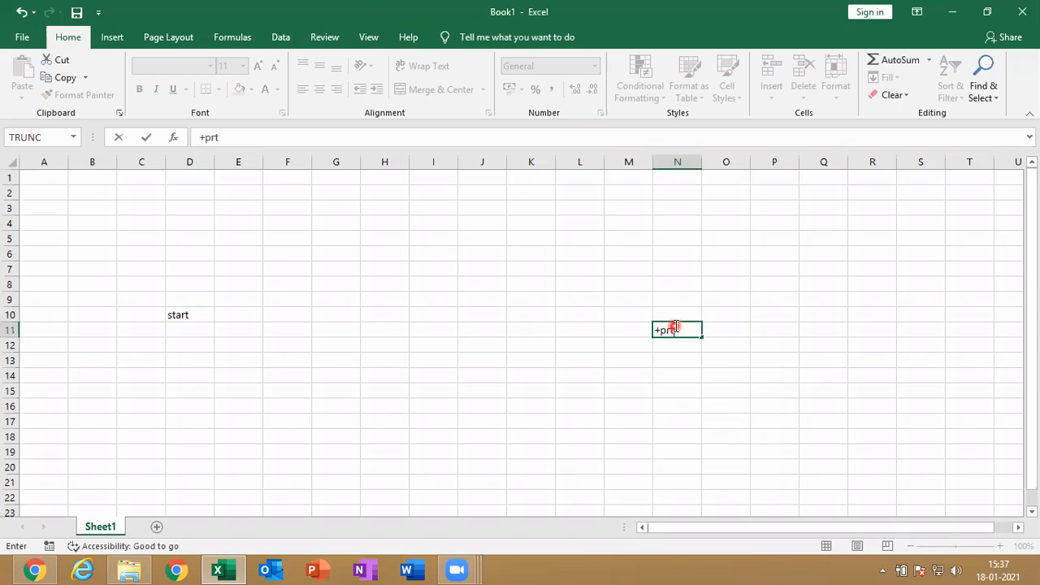
pyautogui.press('BackSpace')
pyautogui.press('BackSpace')
pyautogui.press('BackSpace')
pyautogui.press('BackSpace')
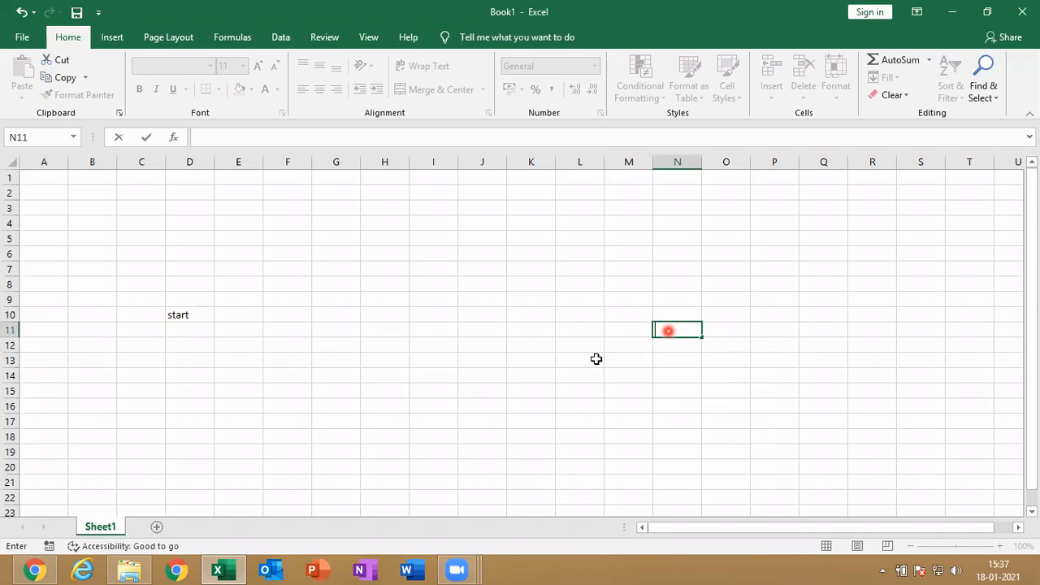
# Extend the text in cell D10 to read "start+prtsc"
pyautogui.doubleClick(193, 315)
pyautogui.write('+')
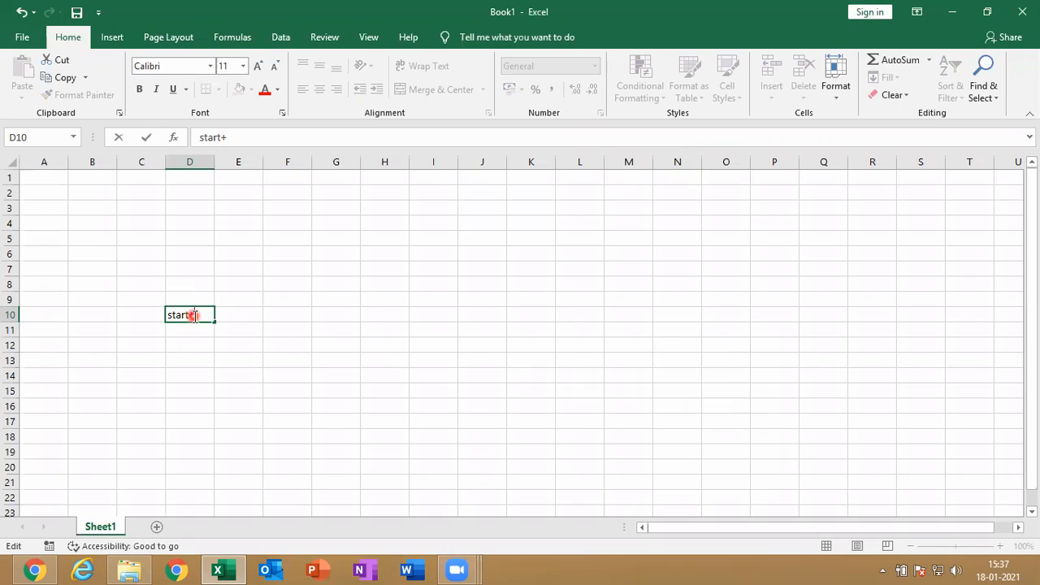
pyautogui.write('prtsc')
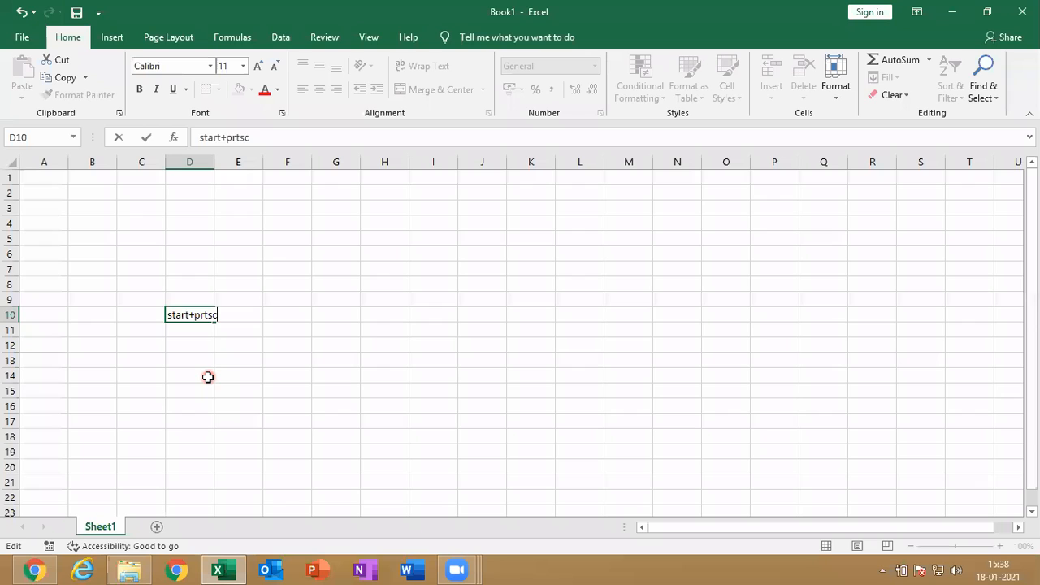
pyautogui.click(208, 377)
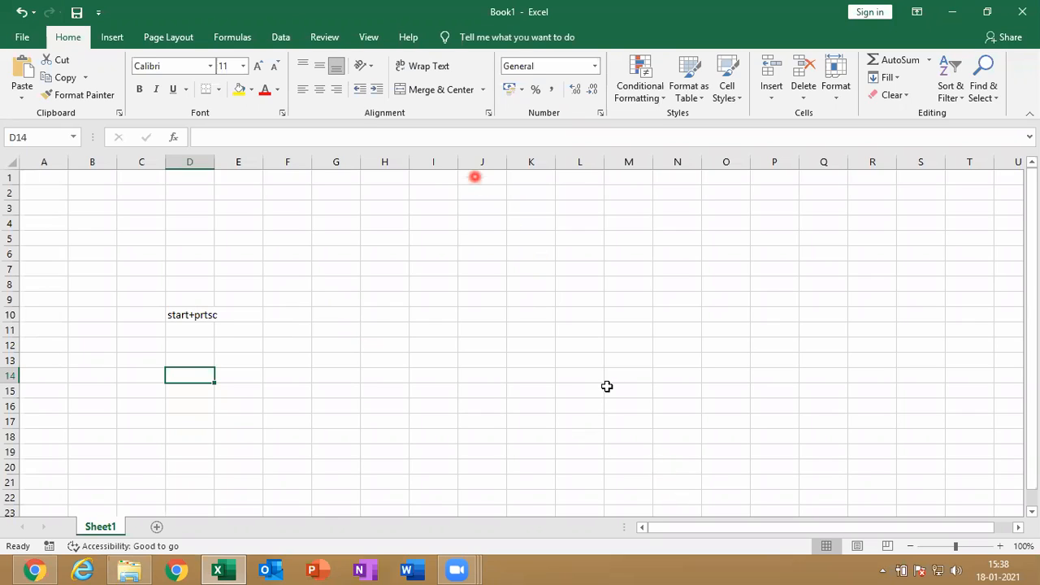
pyautogui.press('super')
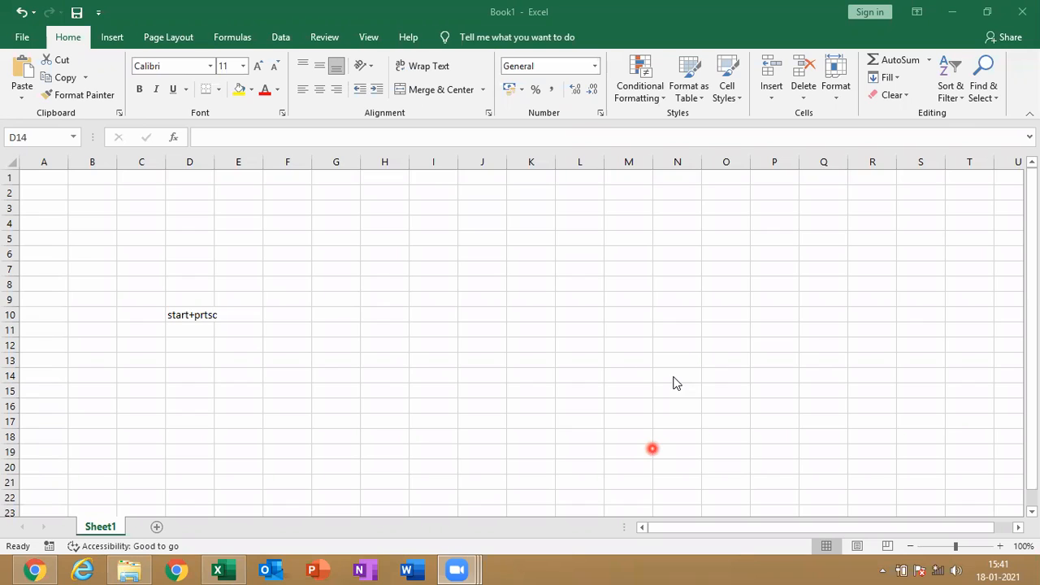
# Try to connect the computer to the NICT-SK Wi-Fi network with automatic connection enabled
pyautogui.click(938, 569)
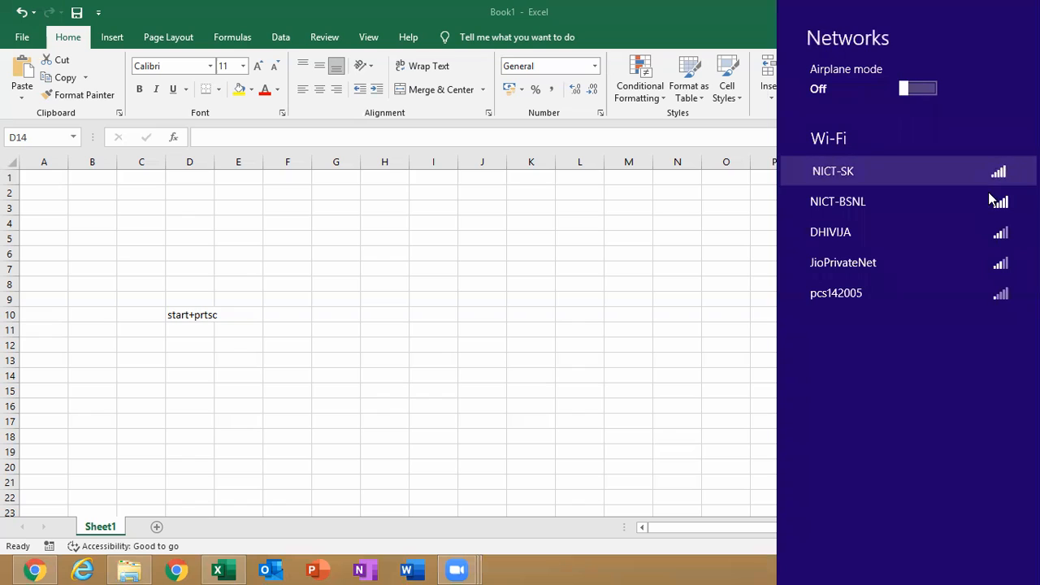
pyautogui.click(988, 187)
pyautogui.click(927, 211)
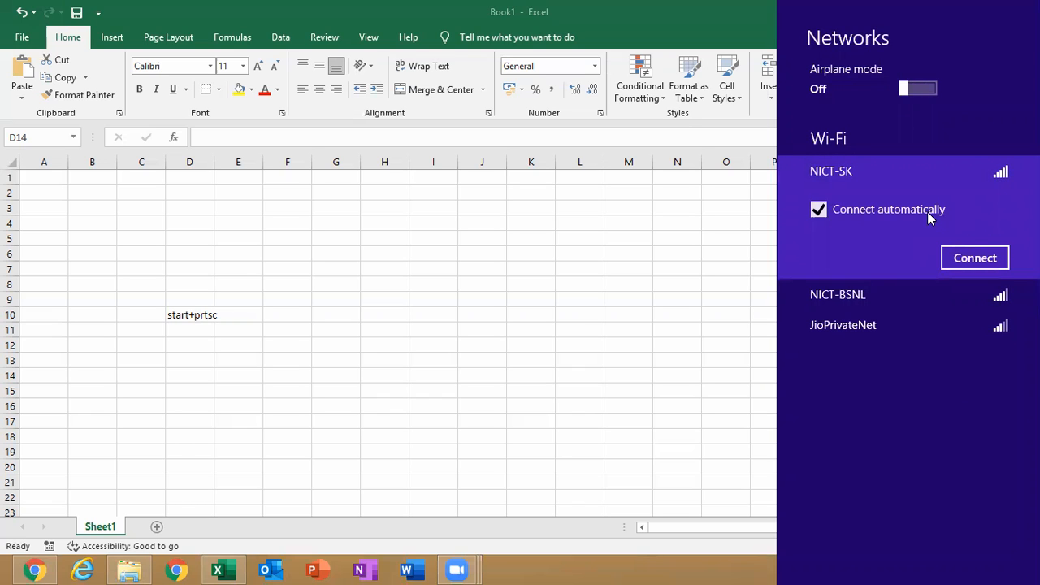
pyautogui.click(974, 258)
pyautogui.click(524, 278)
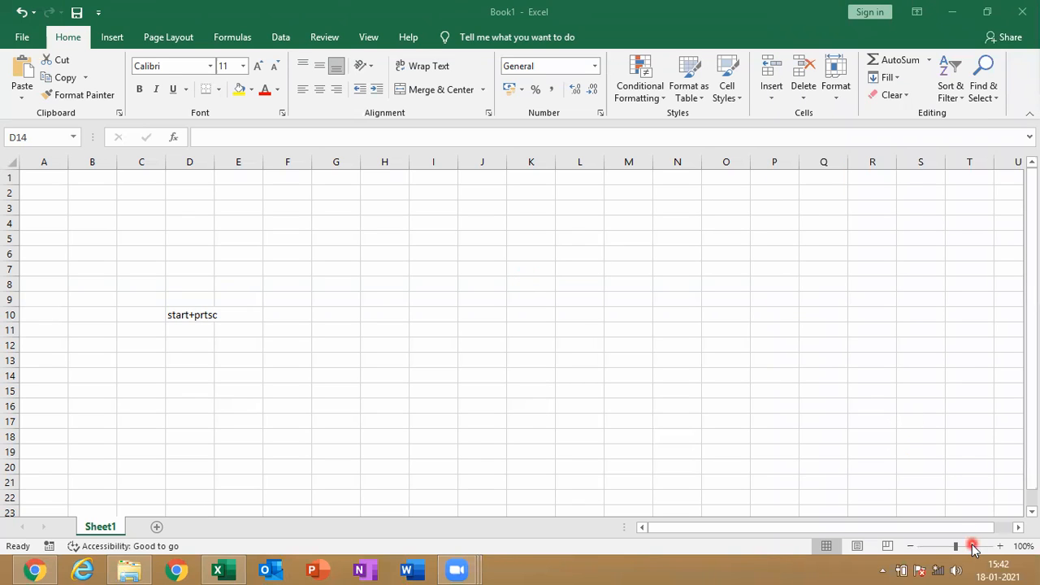
# Dismiss the NICT-SK connection notice in the Wi-Fi networks list and connect to NICT-BSNL with automatic connection enabled
pyautogui.click(938, 568)
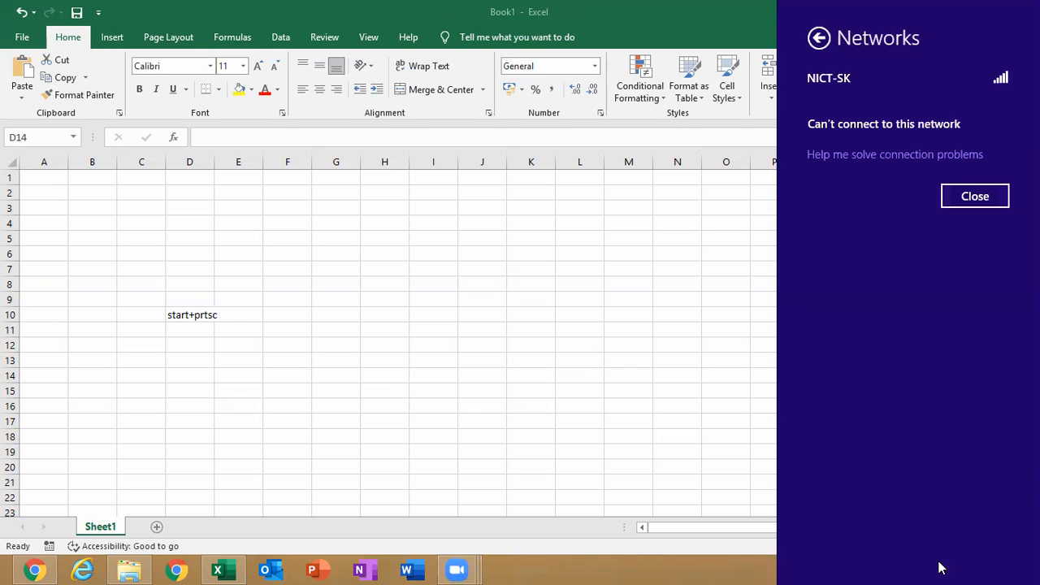
pyautogui.click(981, 204)
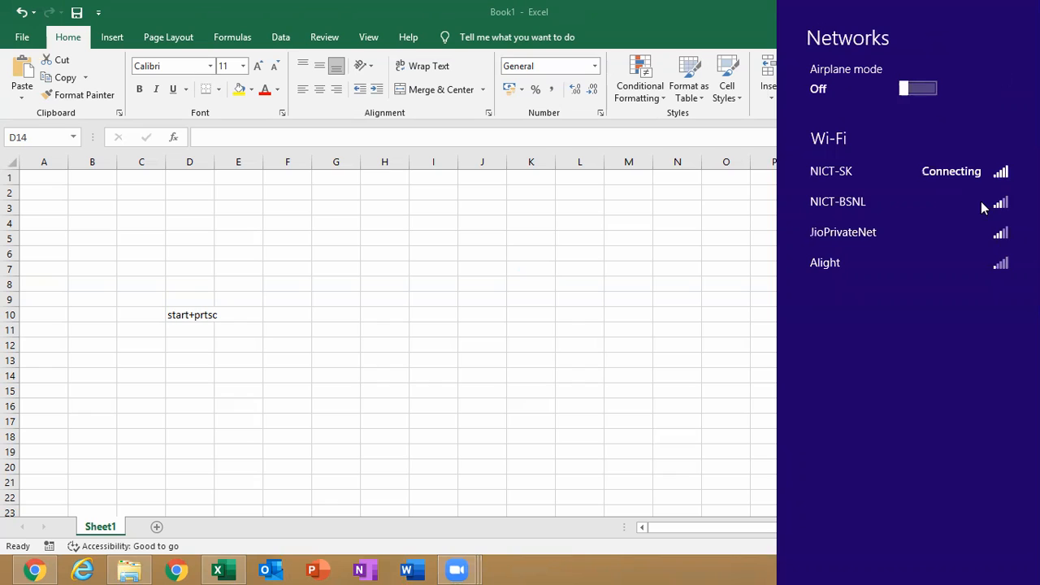
pyautogui.click(912, 213)
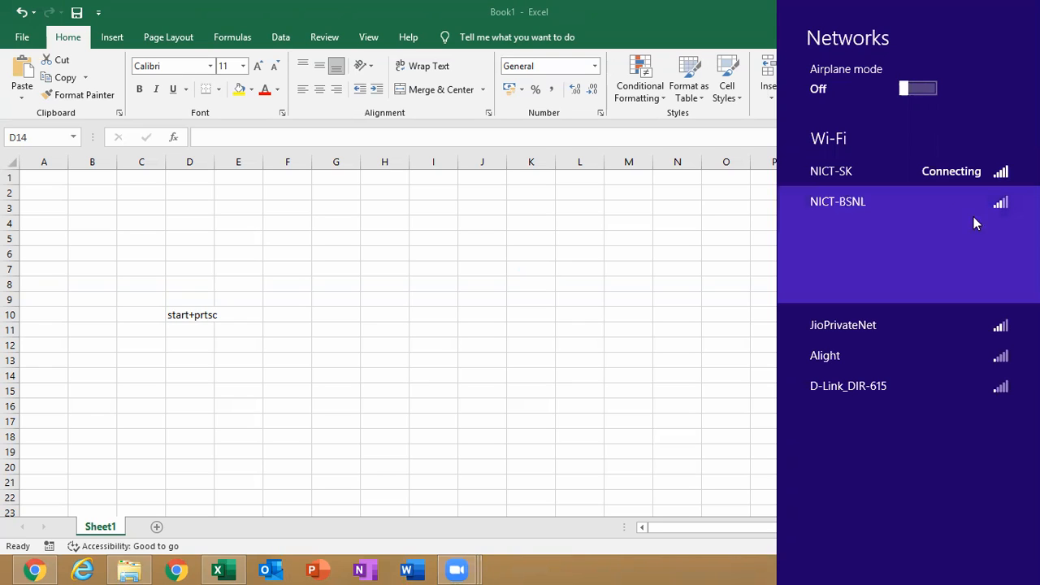
pyautogui.click(932, 242)
pyautogui.click(963, 287)
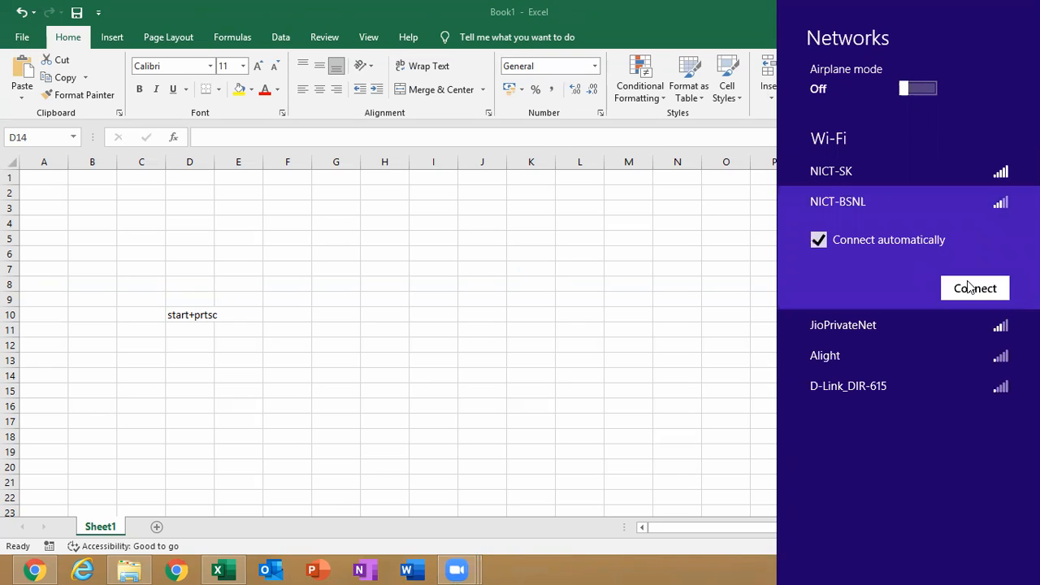